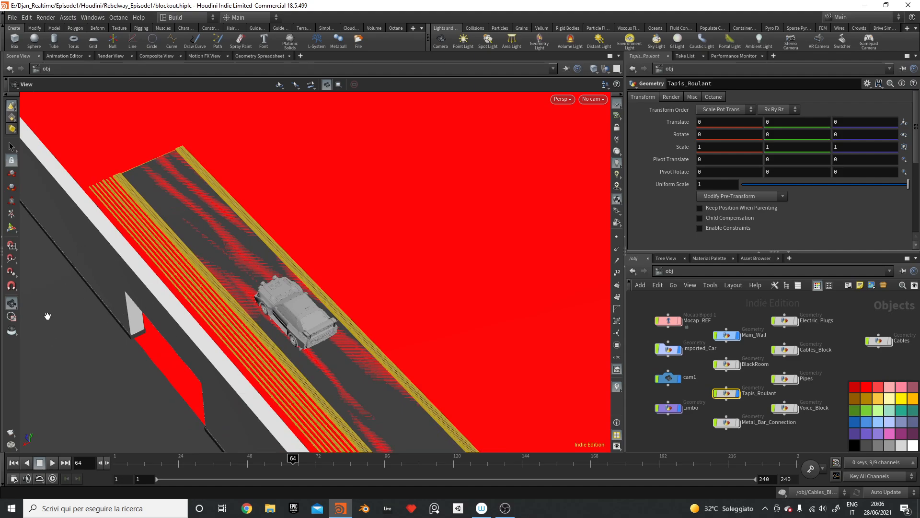
Step: Create a new Geometry object, geo1, in the /obj network
drag(233, 293, 302, 223)
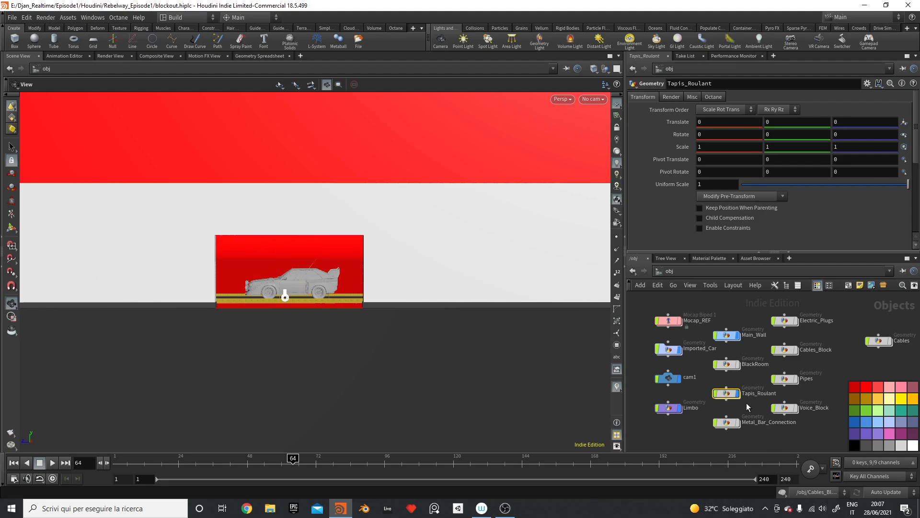
middle_drag(818, 435, 818, 372)
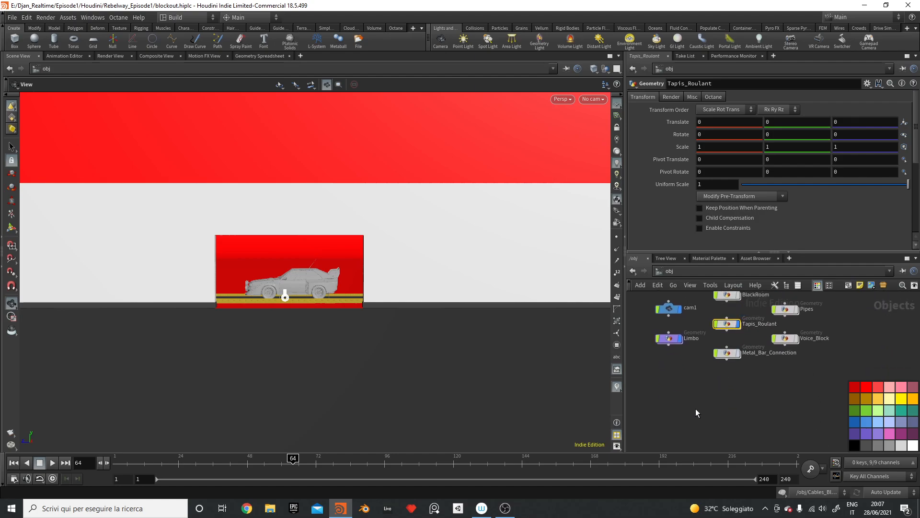
key(Tab)
text(geo)
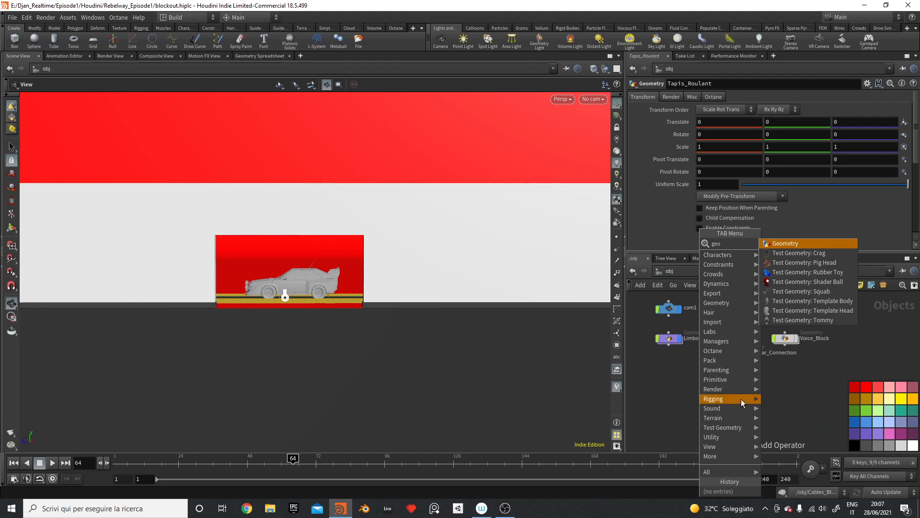
key(Return)
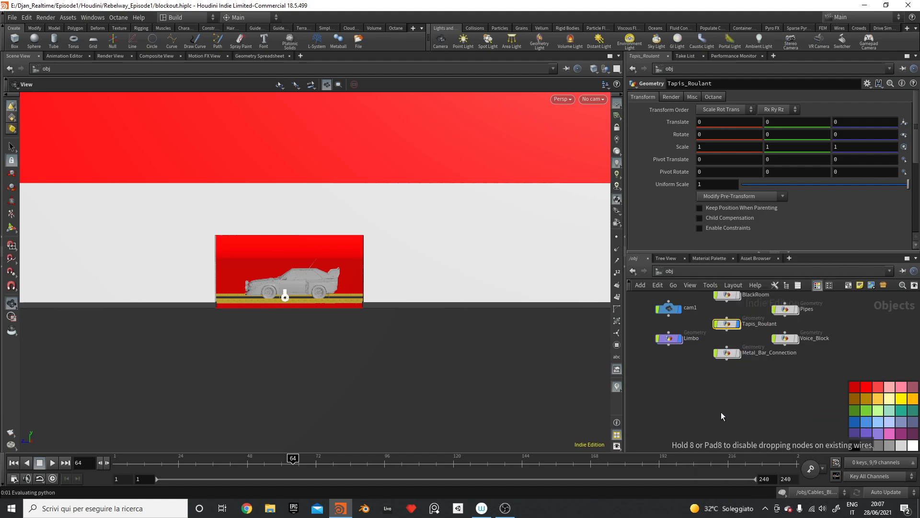
click(721, 412)
key(h)
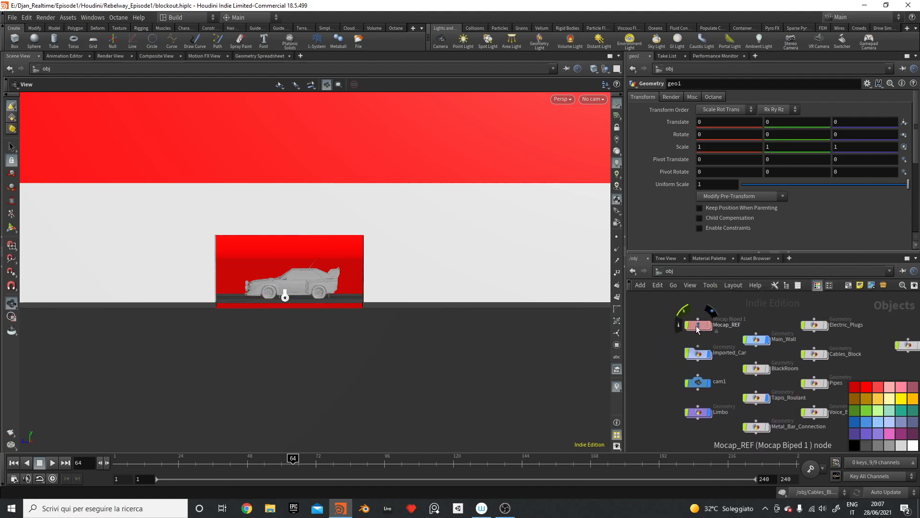
Step: Back out of Imported_Car to /obj and dive into geo1
double_click(700, 353)
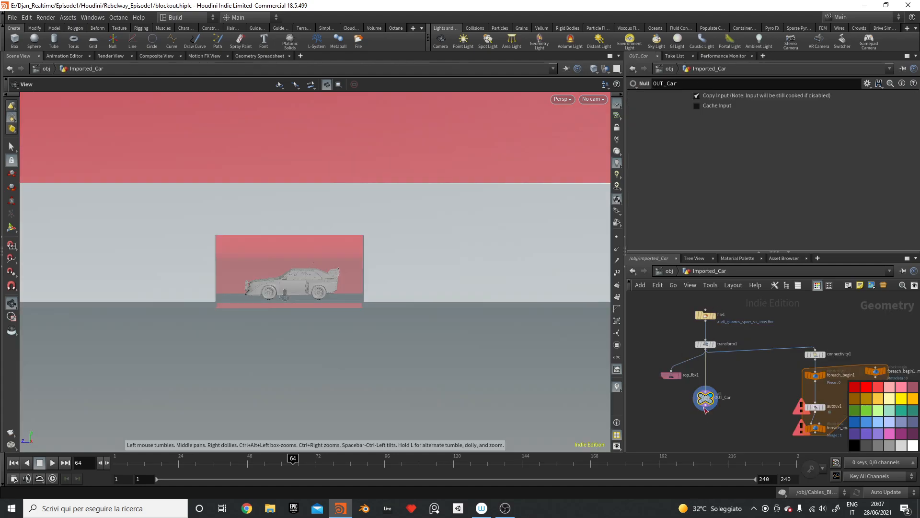
click(666, 273)
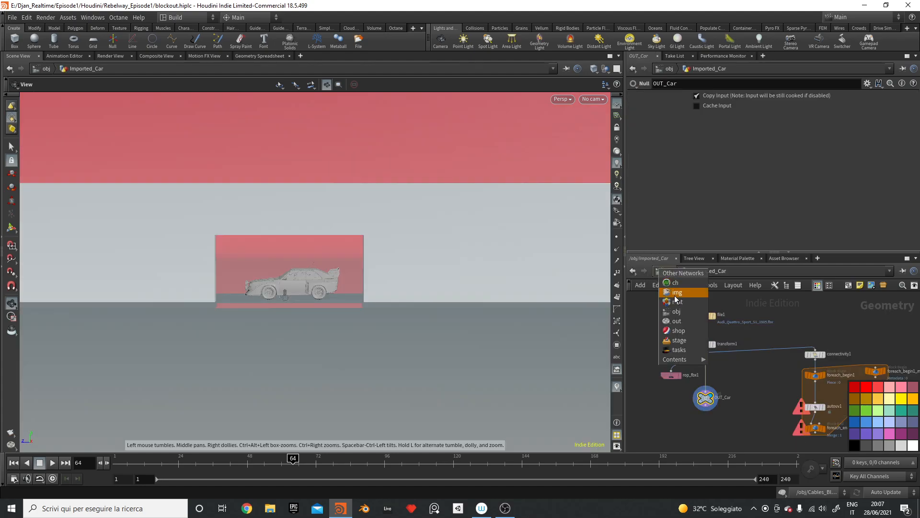
click(781, 356)
click(669, 271)
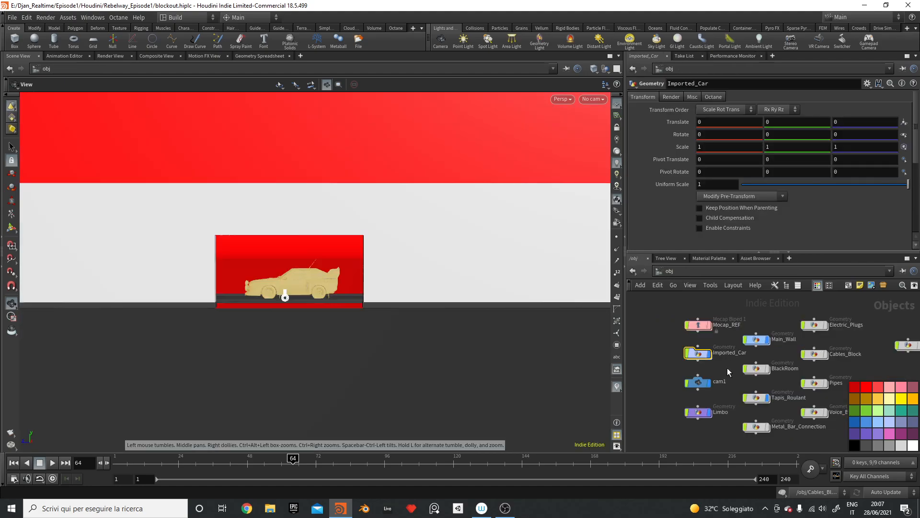
middle_drag(793, 448, 750, 366)
click(710, 404)
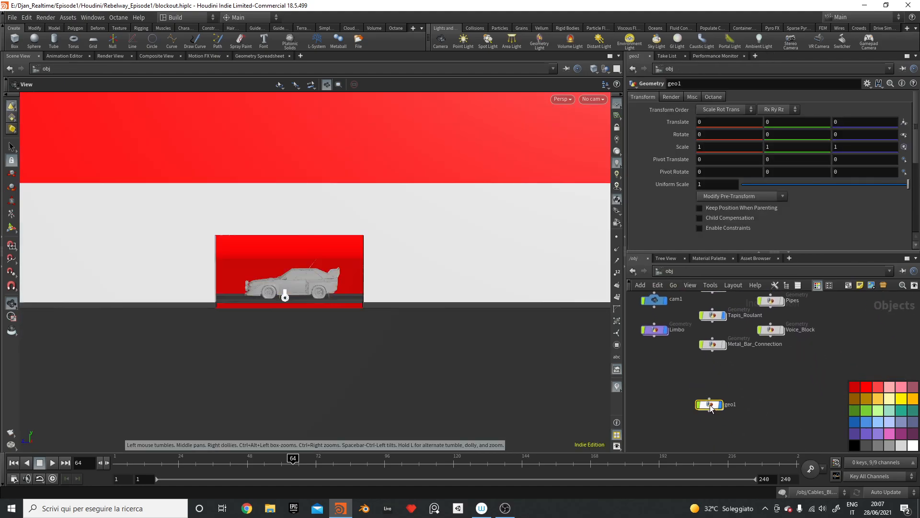
double_click(710, 404)
Step: Add an Object Merge node importing /obj/Imported_Car/OUT_Car
key(Tab)
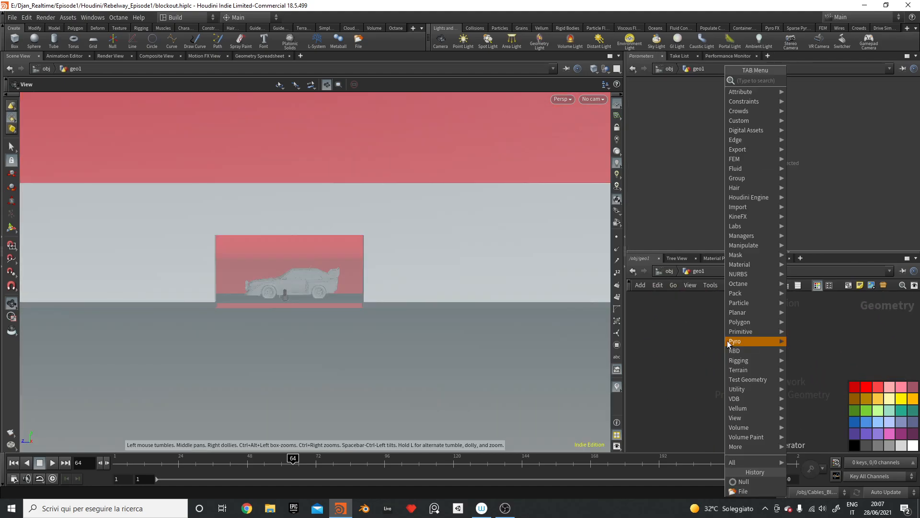
mouse_move(729, 341)
text(obj)
key(Return)
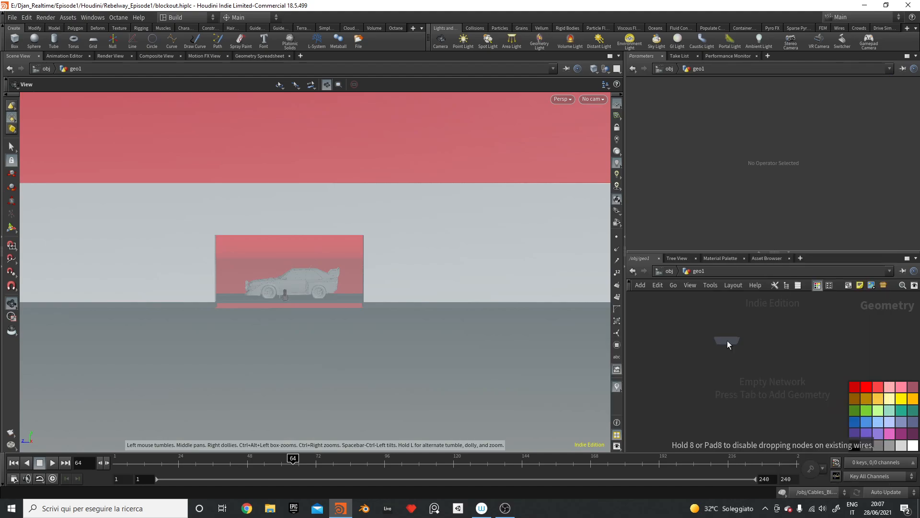
click(707, 330)
click(893, 122)
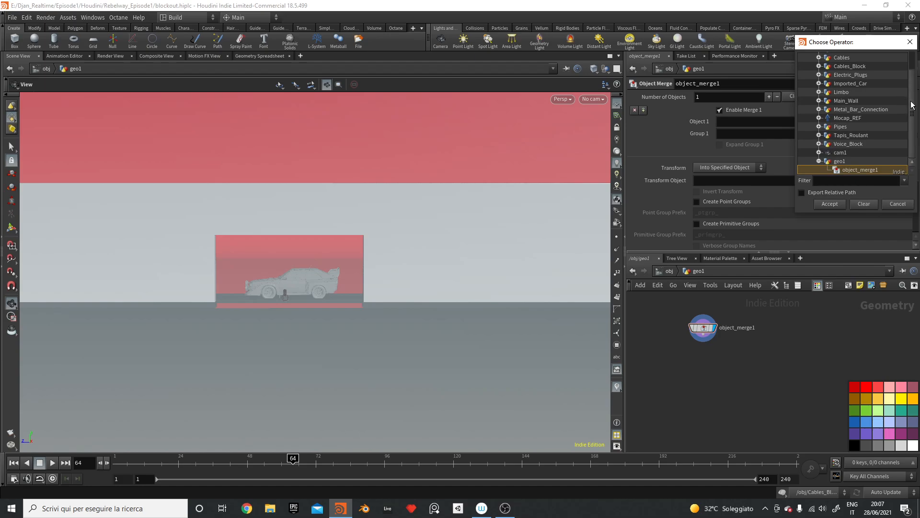
drag(912, 105, 907, 81)
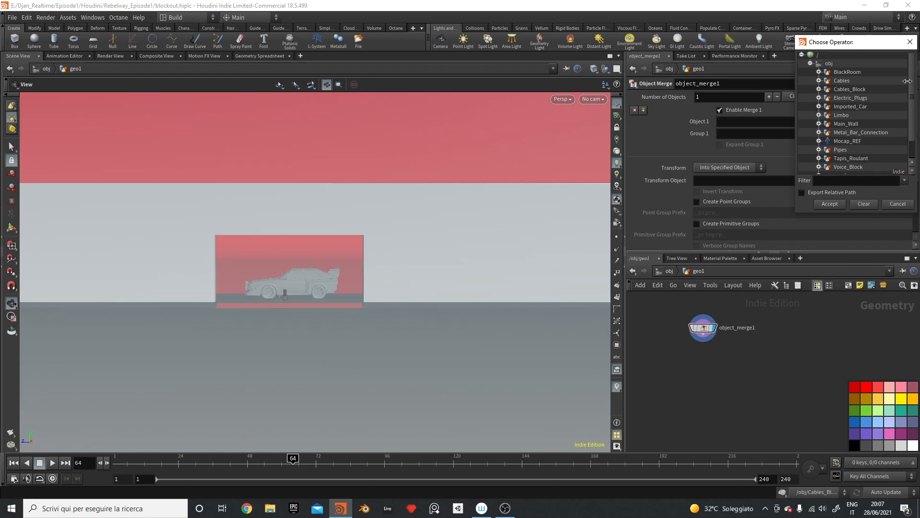
click(819, 106)
double_click(852, 111)
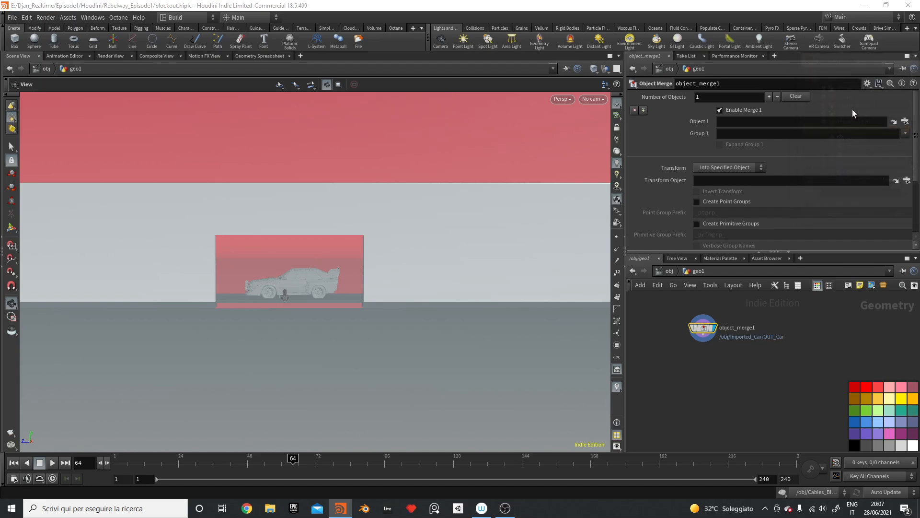
Step: Duplicate it as object_merge2 pointing to /obj/Tapis_Roulant/OUT_tapis_collider
alt+drag(708, 330, 787, 364)
click(905, 121)
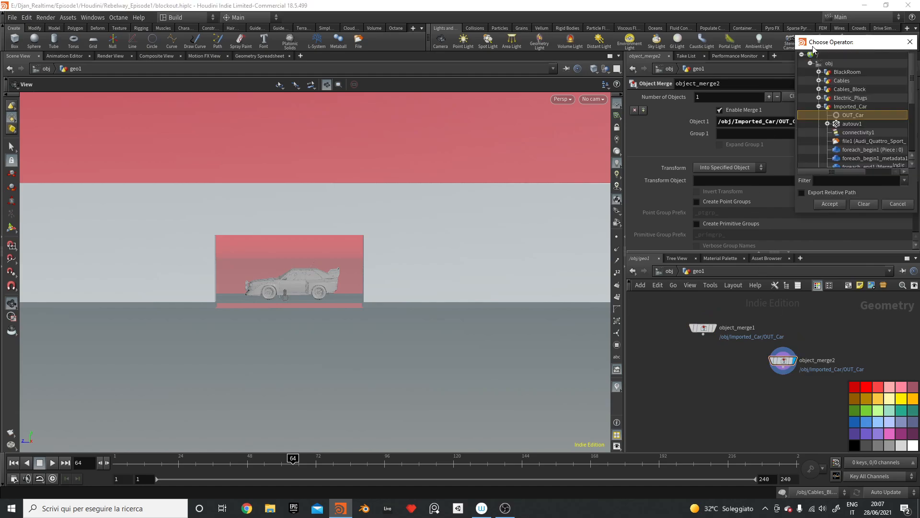
click(819, 107)
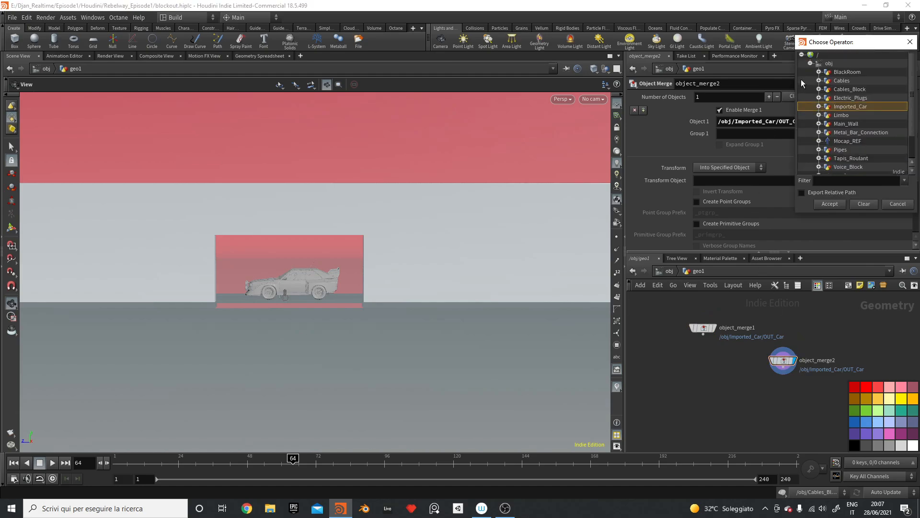
click(819, 159)
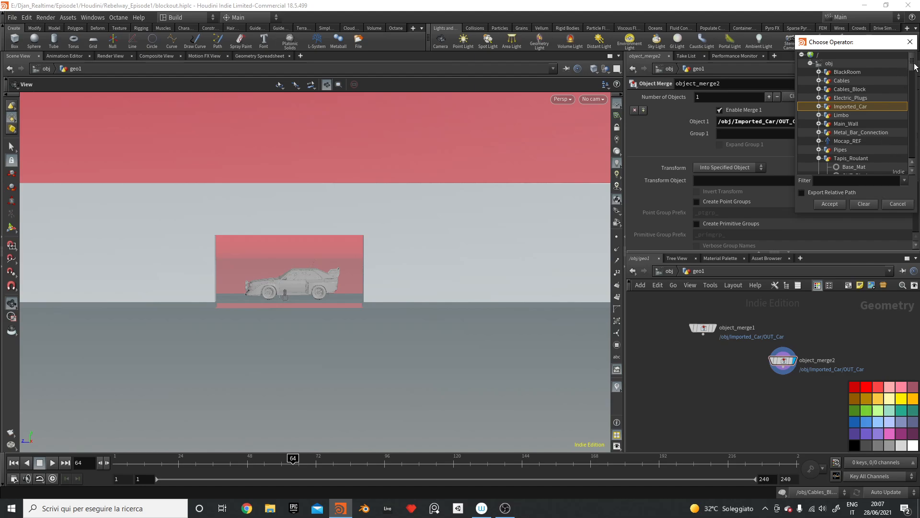
scroll(861, 125, down, 2)
double_click(870, 132)
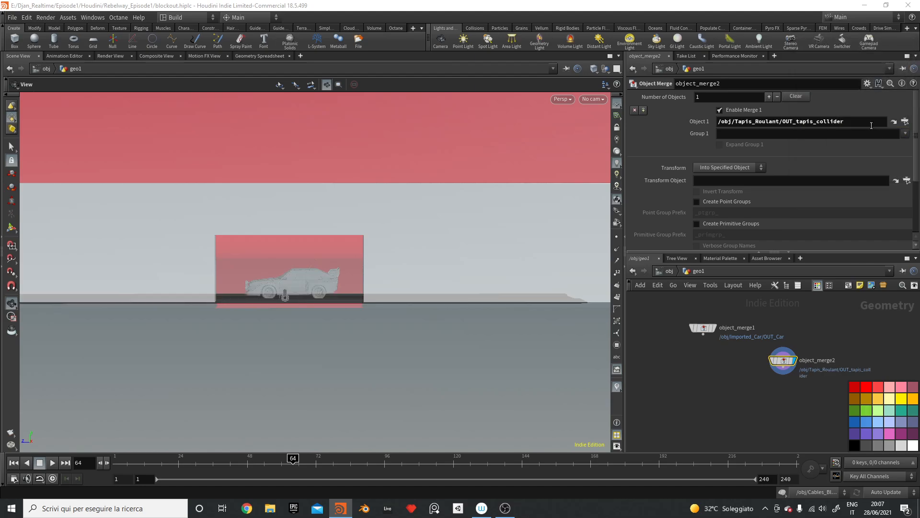
drag(783, 360, 830, 331)
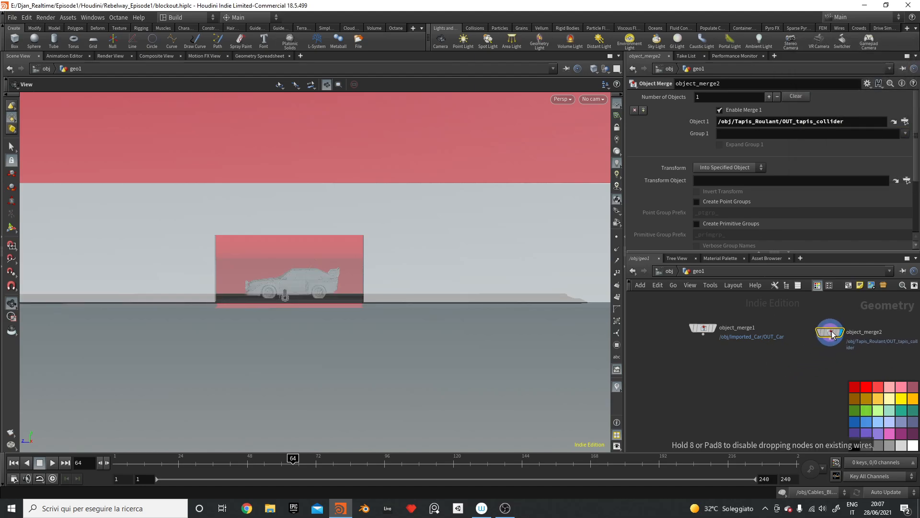
Step: Set the viewport to Hide Other Objects
drag(326, 232, 239, 211)
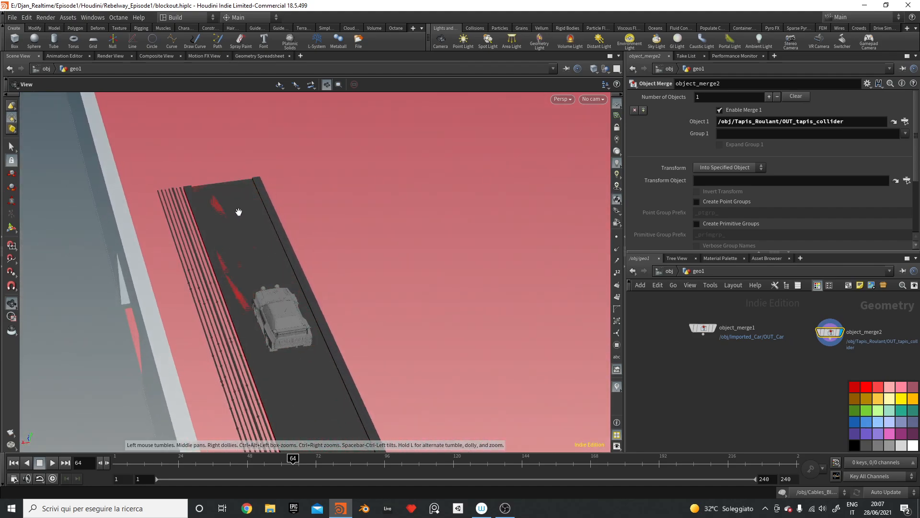
click(606, 69)
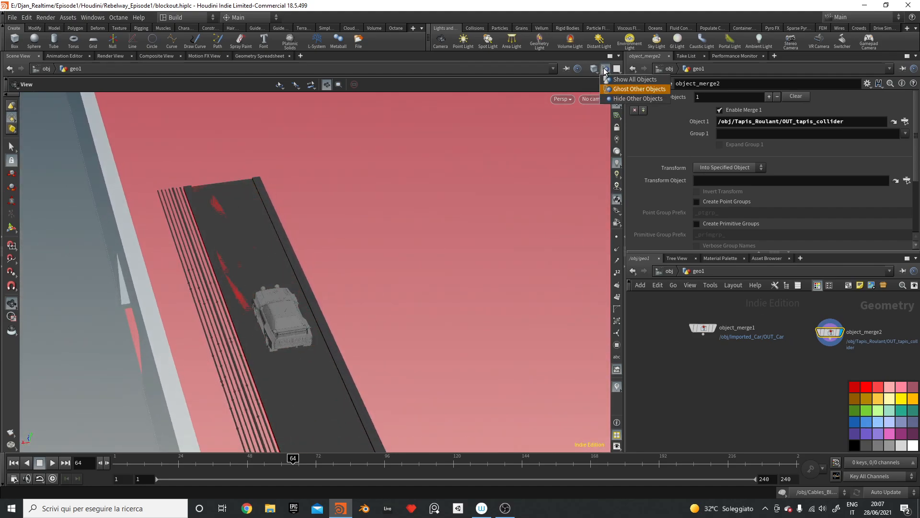
click(632, 99)
drag(323, 295, 487, 261)
Step: Add merge1, wire both object merges into it, and display it
key(Tab)
mouse_move(764, 400)
text(merge)
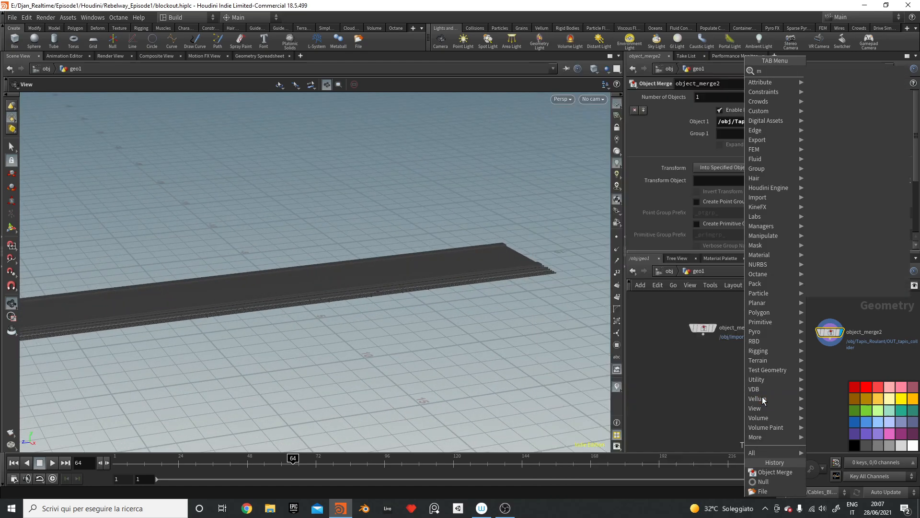
key(Return)
click(762, 369)
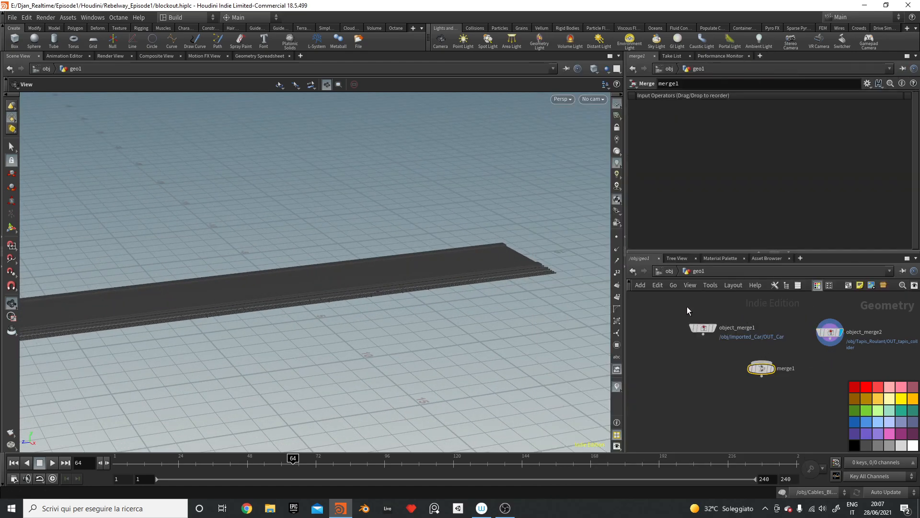
drag(687, 307, 844, 342)
drag(704, 334, 762, 362)
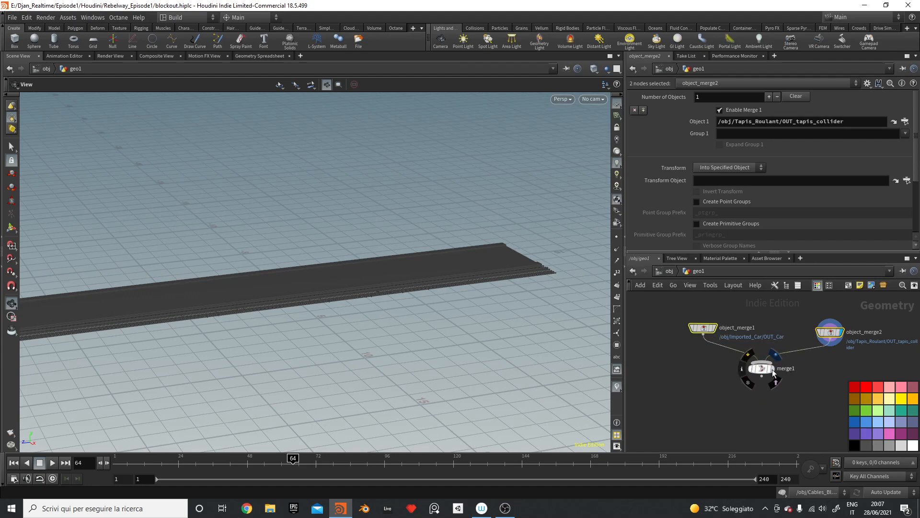
click(772, 369)
drag(331, 235, 267, 204)
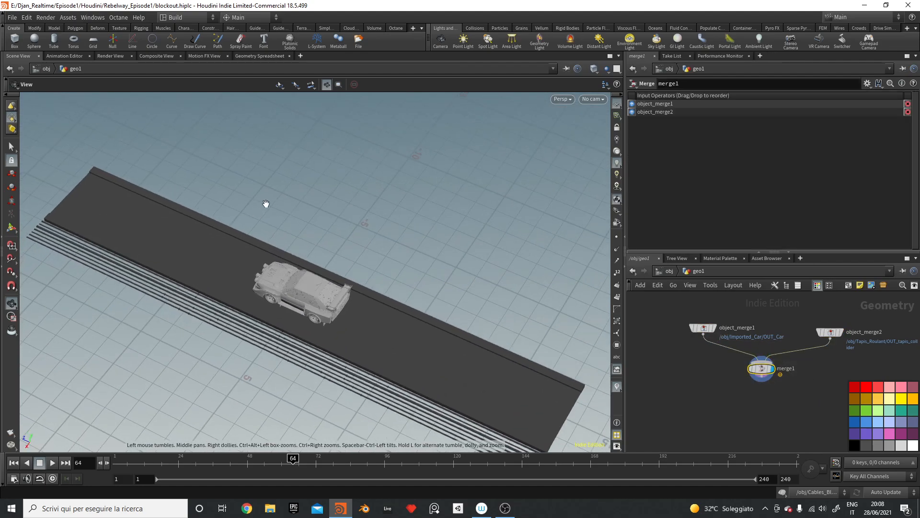
drag(757, 373, 747, 390)
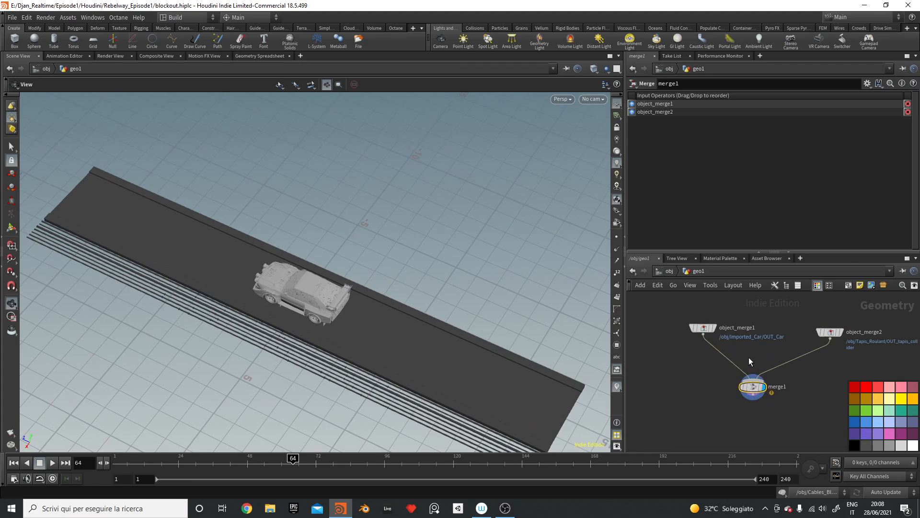
Step: Insert a Peak node after object_merge1 with Distance 0.025
key(Tab)
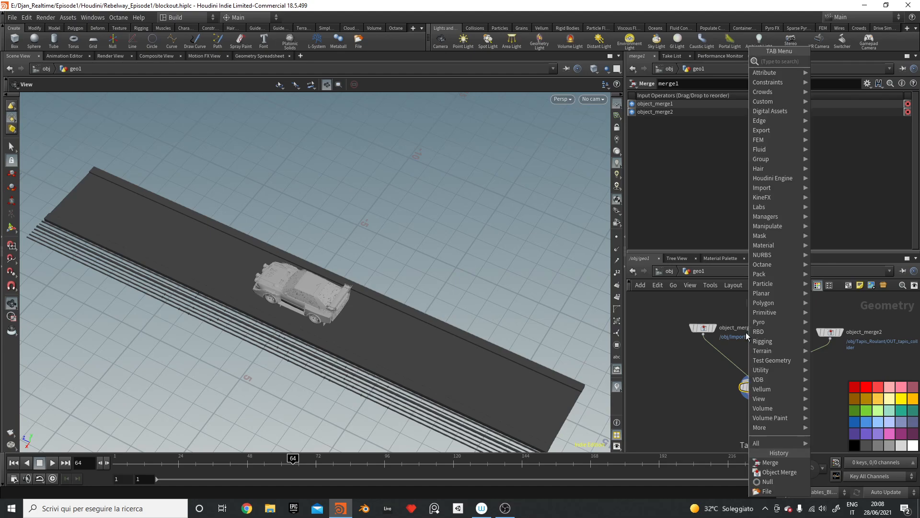
key(Escape)
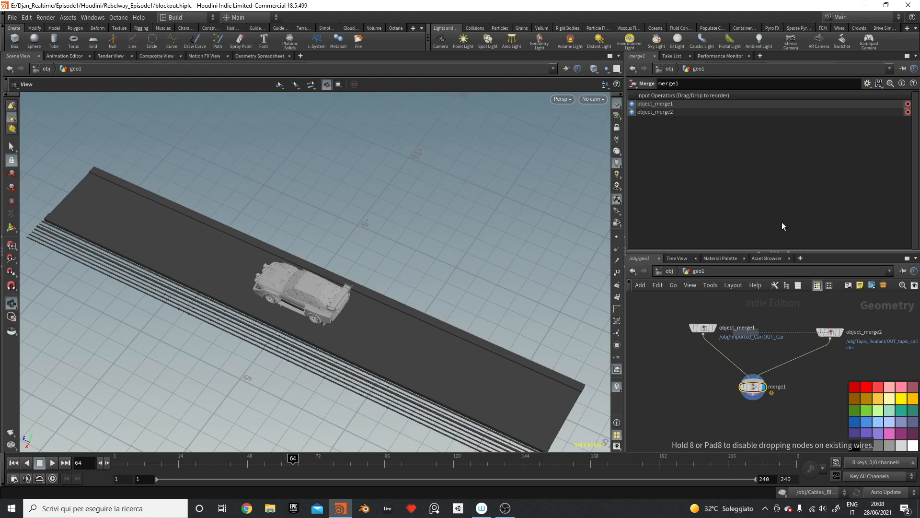
click(716, 353)
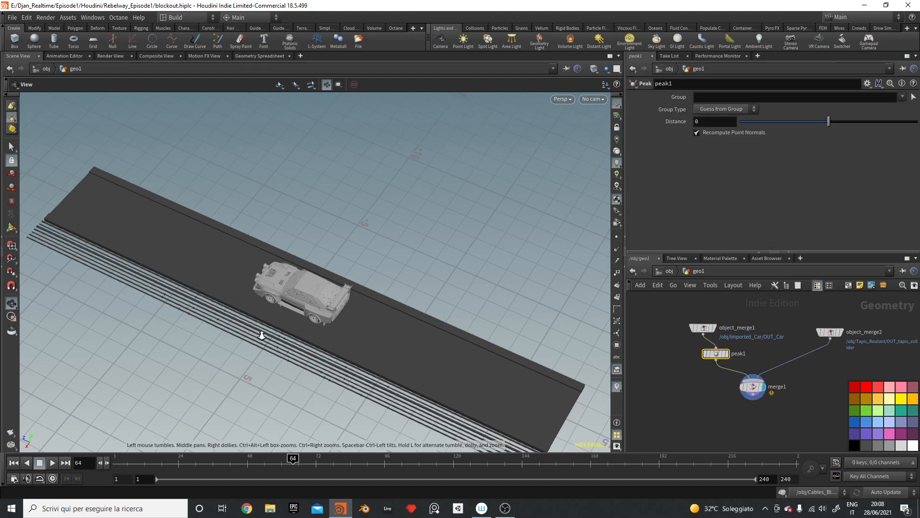
right_drag(262, 335, 355, 350)
middle_drag(355, 350, 503, 189)
drag(503, 189, 589, 96)
middle_drag(590, 96, 568, 149)
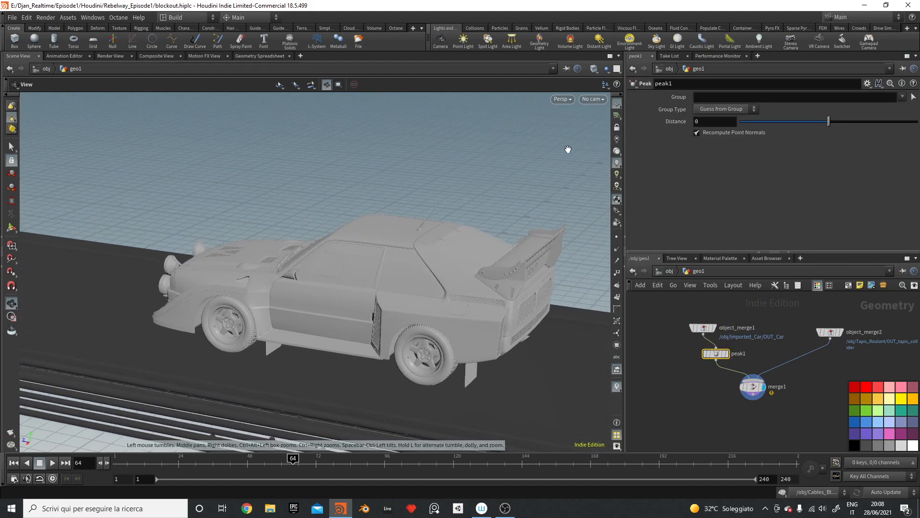
text(.025)
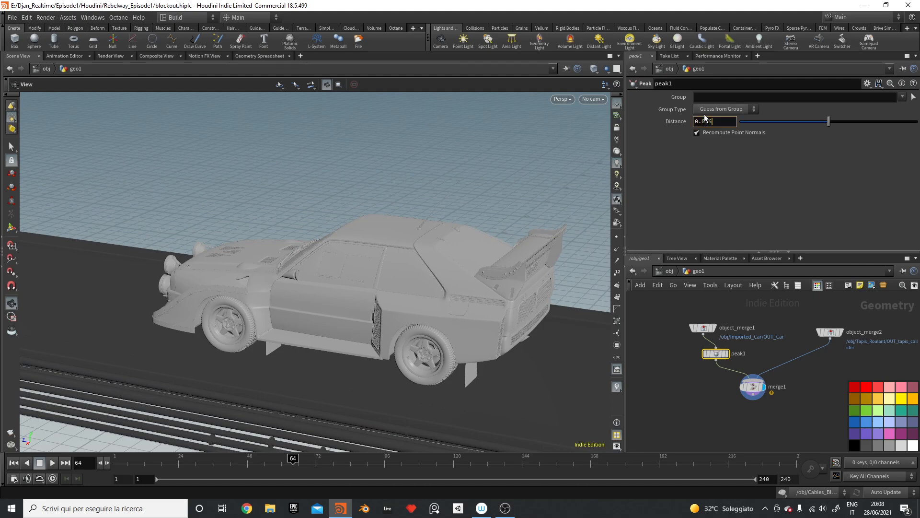
key(Return)
Step: Display object_merge1 and box-select the antenna using connected-piece selection
drag(545, 222, 437, 212)
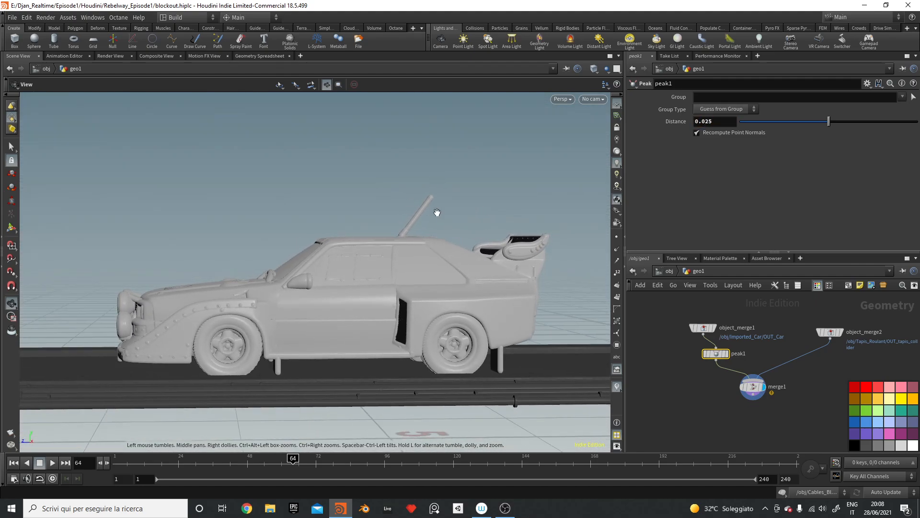
click(714, 328)
alt+drag(406, 208, 394, 231)
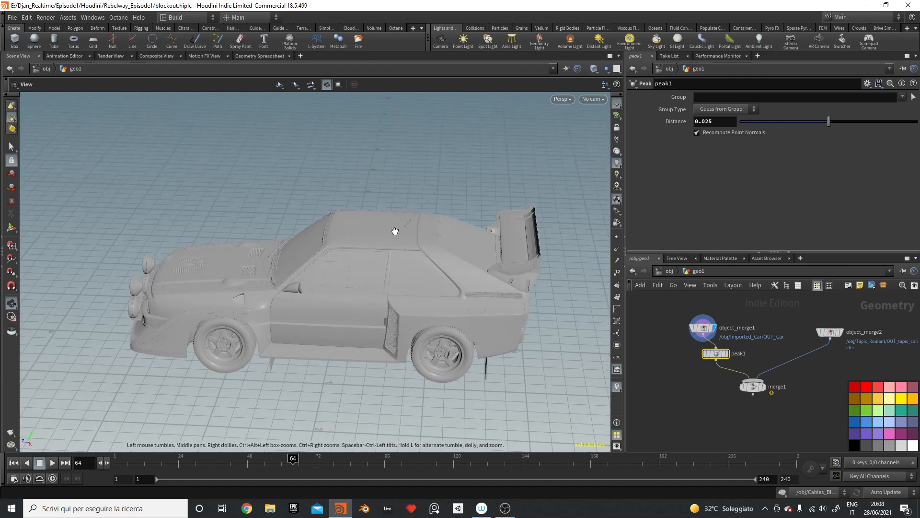
key(shift+w)
mouse_move(435, 193)
alt+mouse_down()
mouse_move(446, 174)
mouse_move(432, 174)
alt+mouse_up()
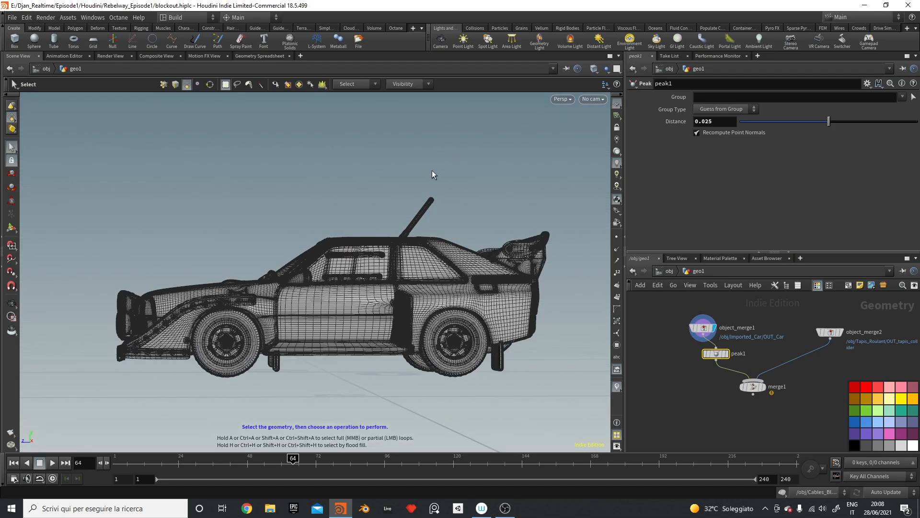
click(357, 83)
click(365, 96)
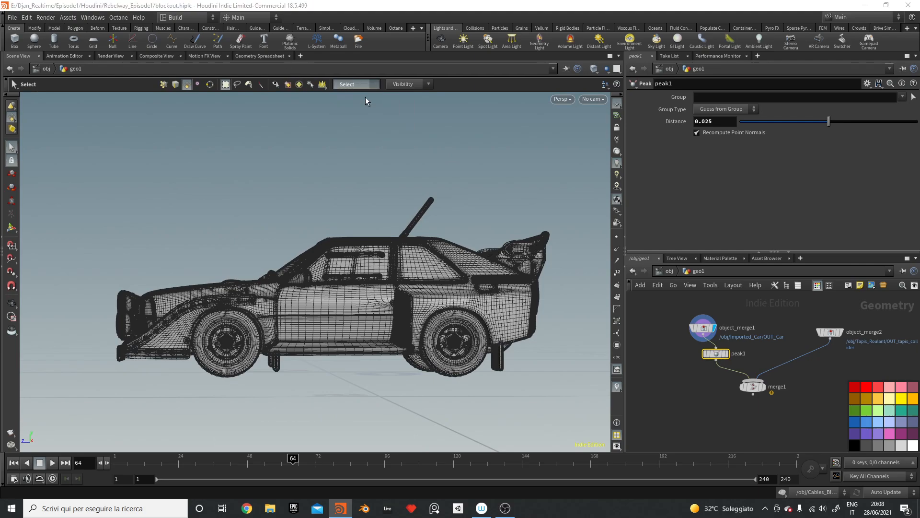
drag(406, 191, 456, 201)
Step: Delete the antenna with a blast1 node and display its result
key(Delete)
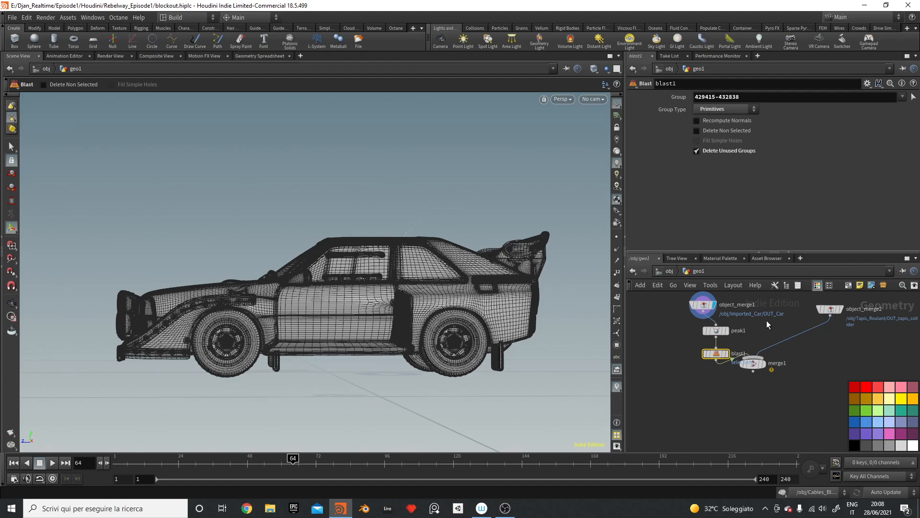
drag(716, 328, 705, 346)
click(716, 349)
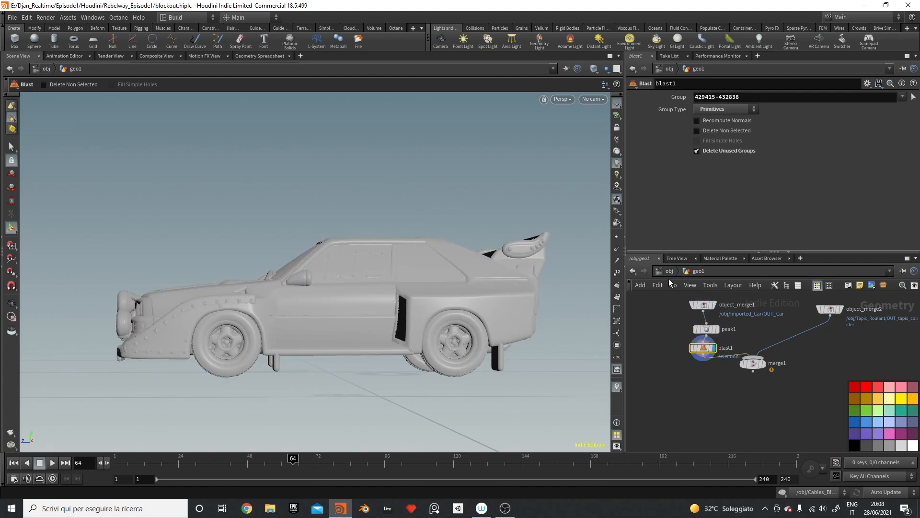
Step: Set peak1's Distance to 0.05 and display merge1 again
click(706, 329)
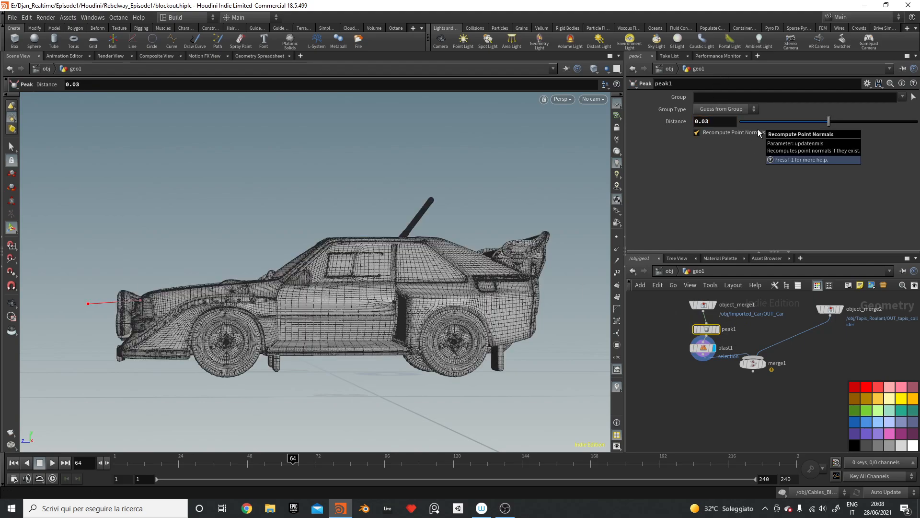
alt+drag(497, 230, 447, 250)
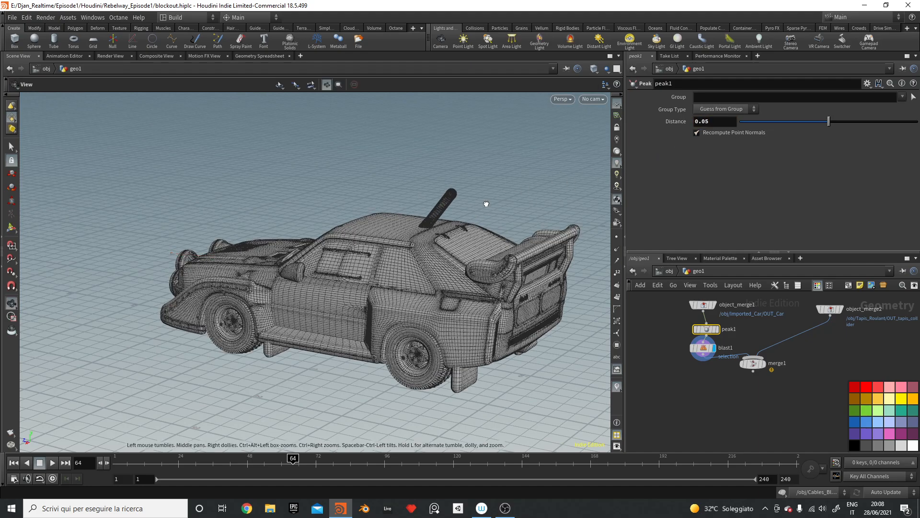
alt+drag(485, 203, 501, 192)
click(770, 377)
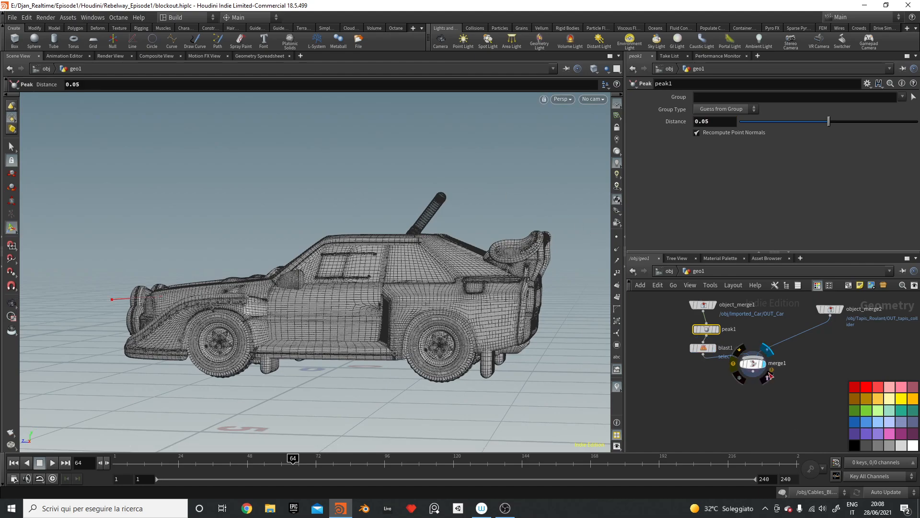
Step: Move merge1 lower, briefly display object_merge2, then display merge1 again
click(753, 363)
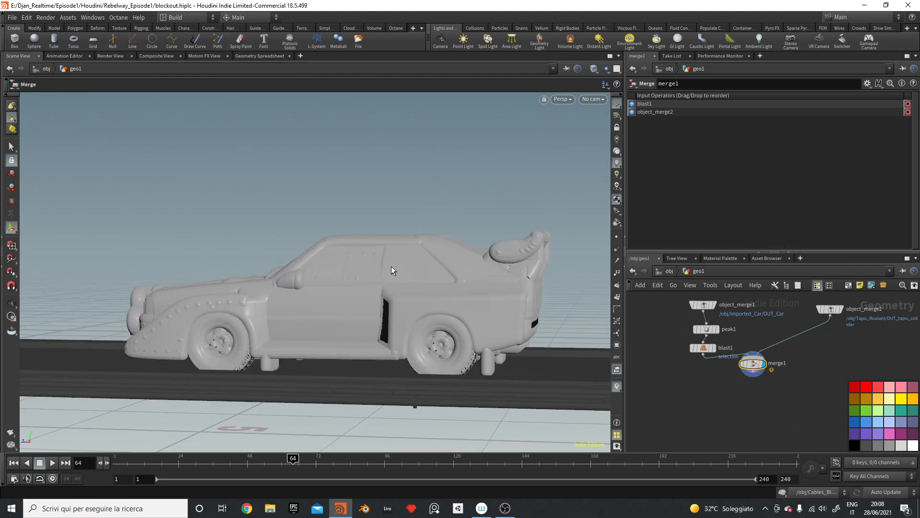
alt+drag(434, 271, 490, 276)
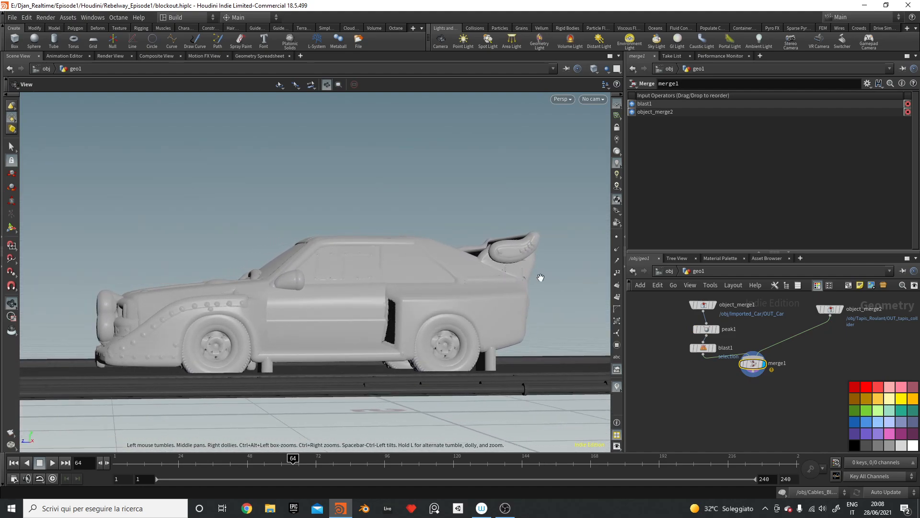
drag(753, 364, 768, 409)
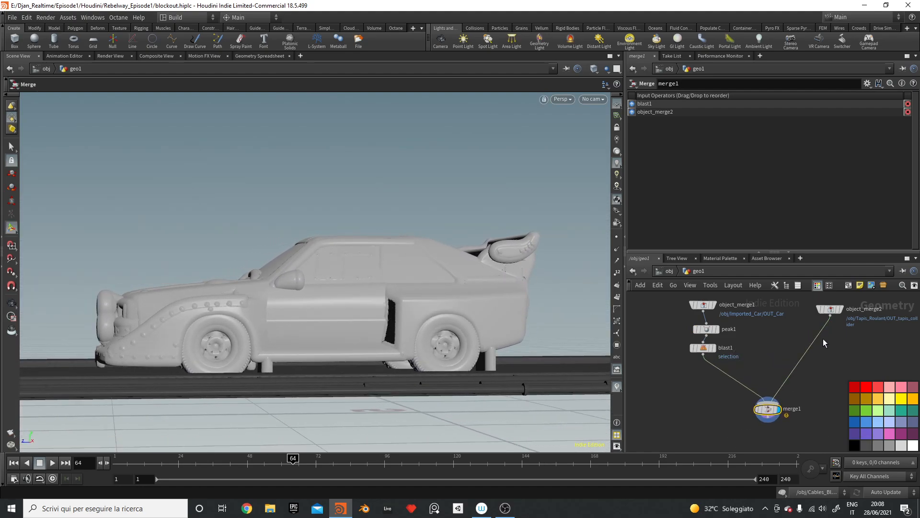
click(840, 309)
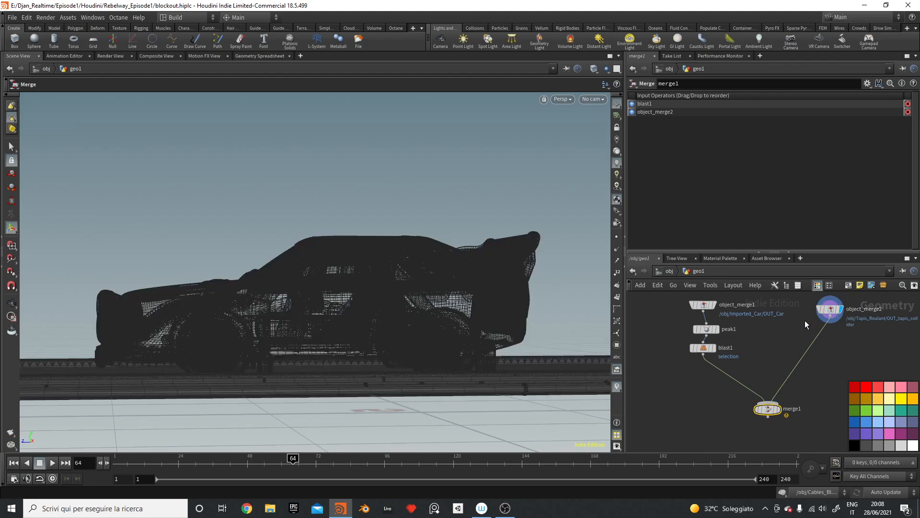
click(801, 334)
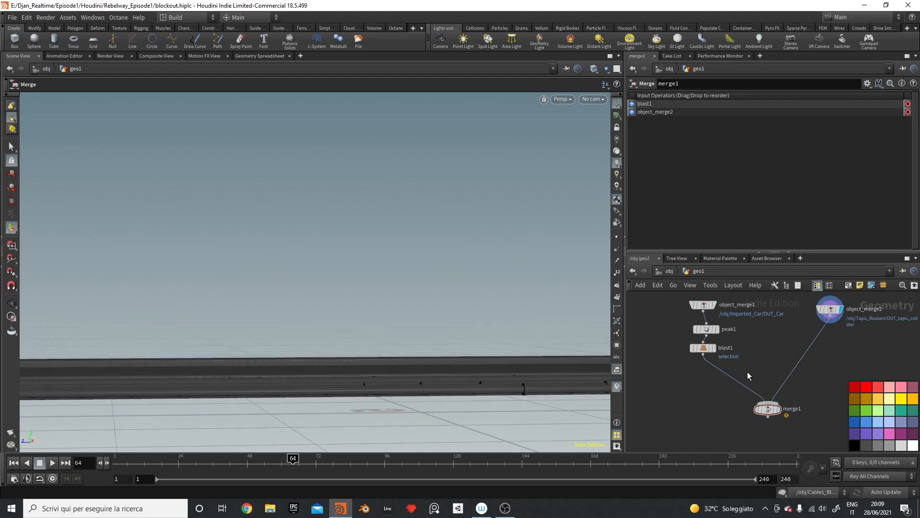
click(777, 409)
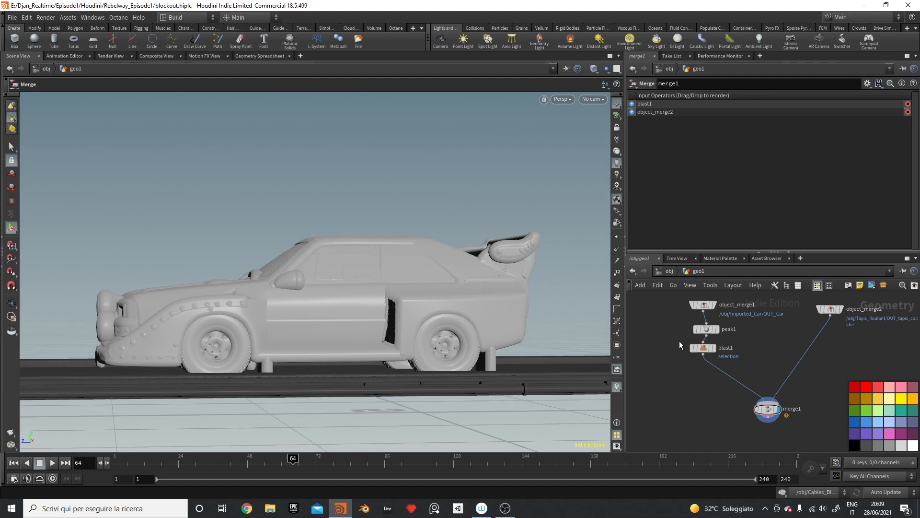
Step: Switch the viewport shading to Smooth Wire Shaded
click(564, 100)
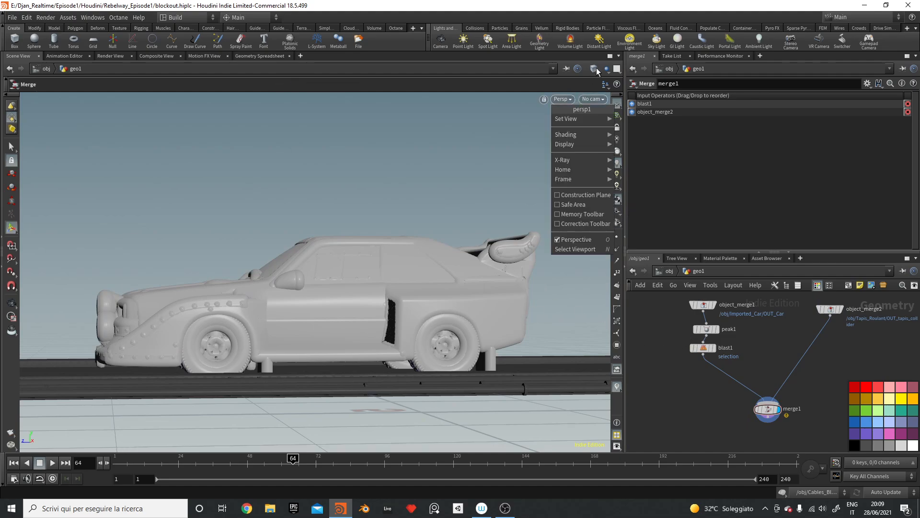
click(596, 70)
click(625, 165)
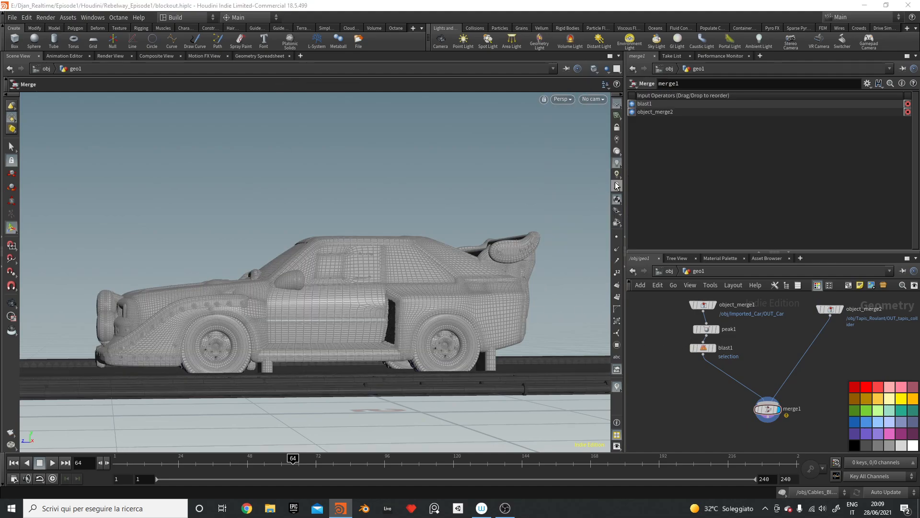
mouse_move(413, 268)
mouse_down()
mouse_move(460, 272)
mouse_move(456, 261)
mouse_move(405, 244)
mouse_up()
Step: Insert VDB from Polygons between blast1 and merge1 with Voxel Size 0.05
key(Tab)
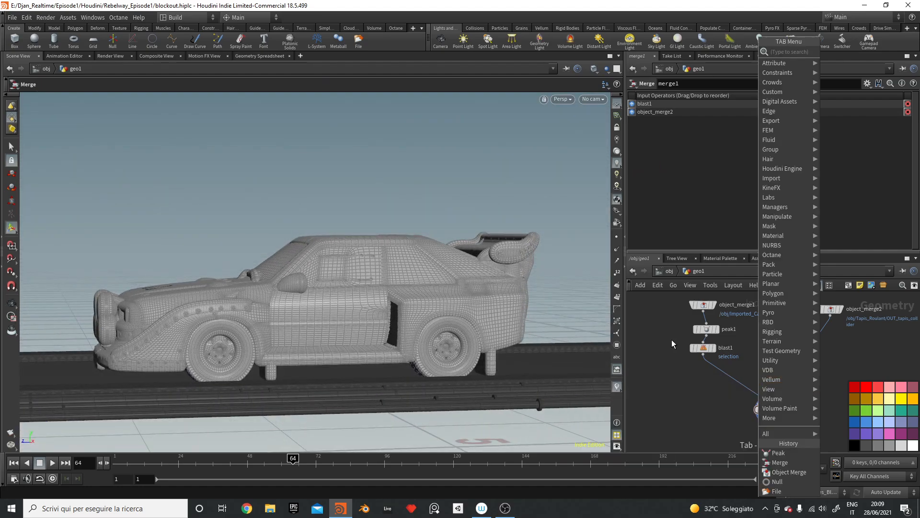
text(vdb from)
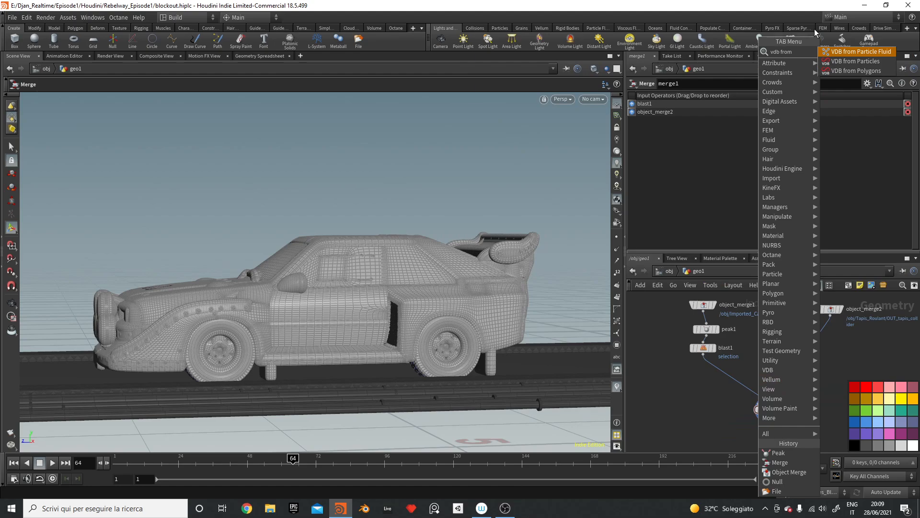
click(841, 71)
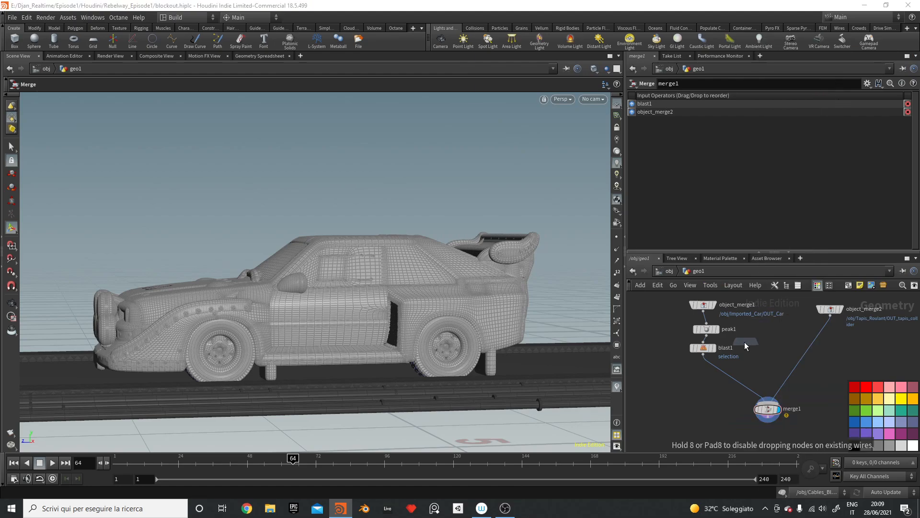
click(733, 366)
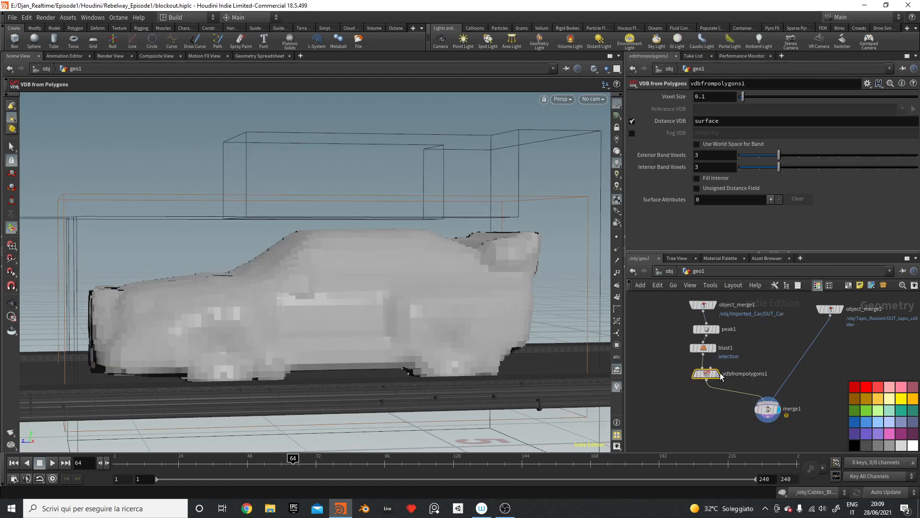
click(698, 95)
key(BackSpace)
text(05)
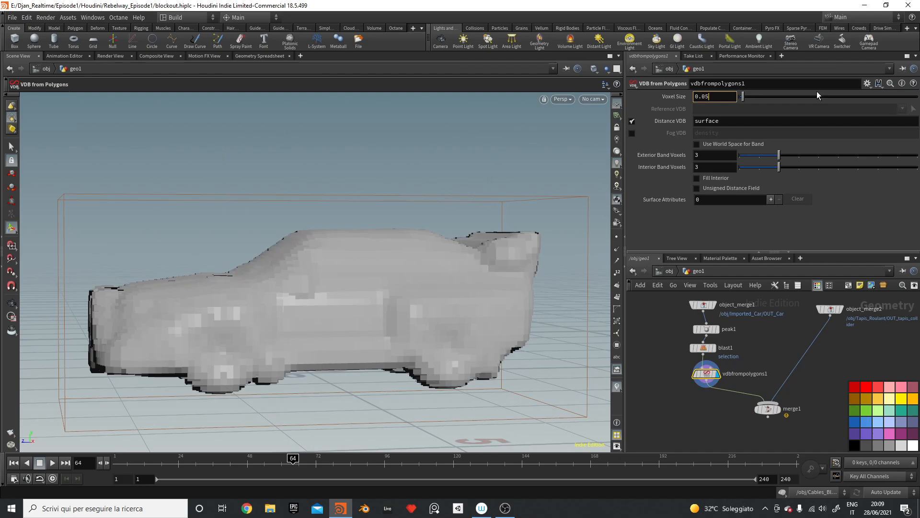
key(Return)
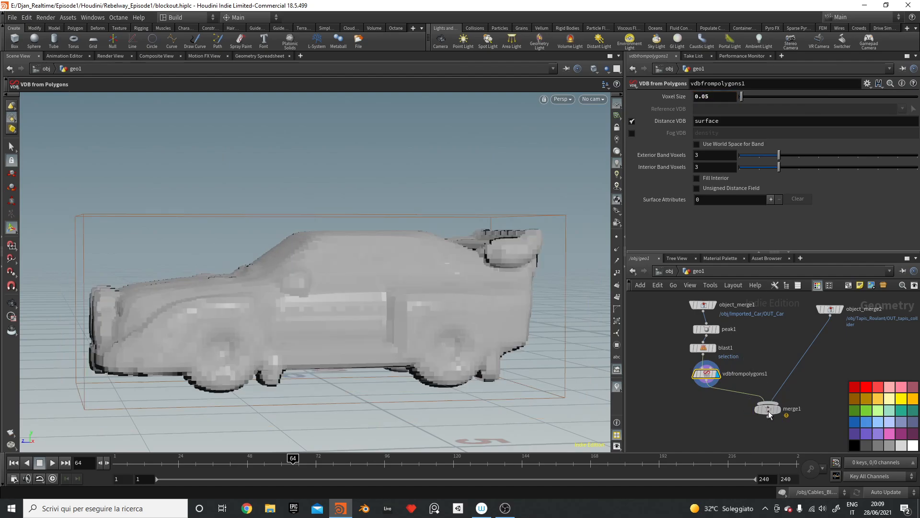
drag(769, 410, 769, 439)
click(715, 98)
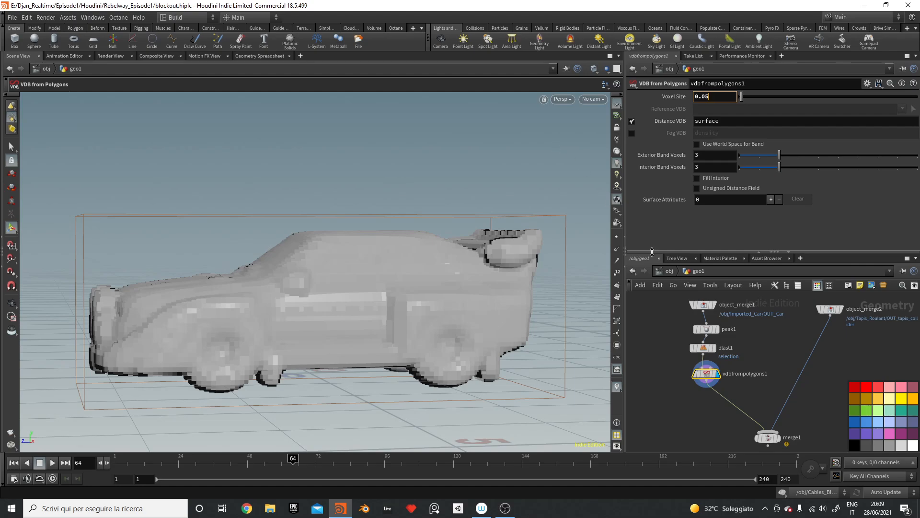
Step: Change peak1's Distance to 0.03 and search for Convert VDB
click(700, 329)
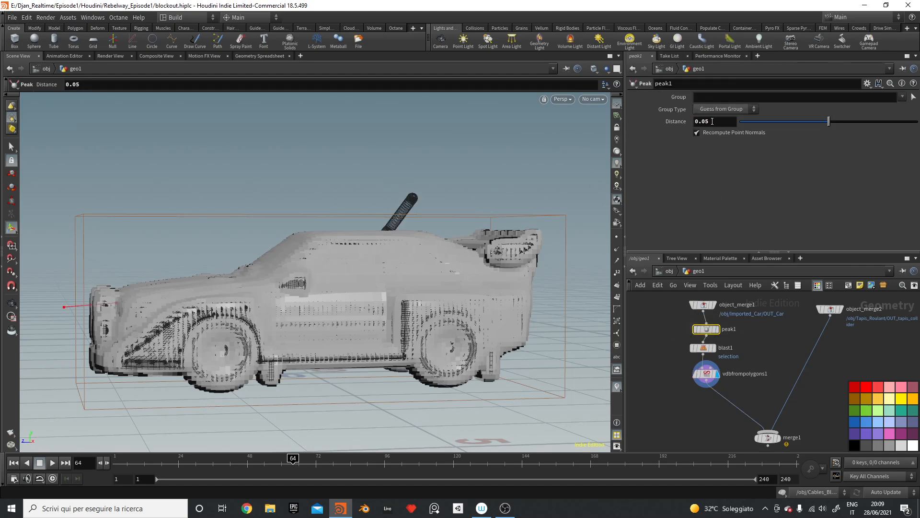
click(709, 122)
text(3)
key(Return)
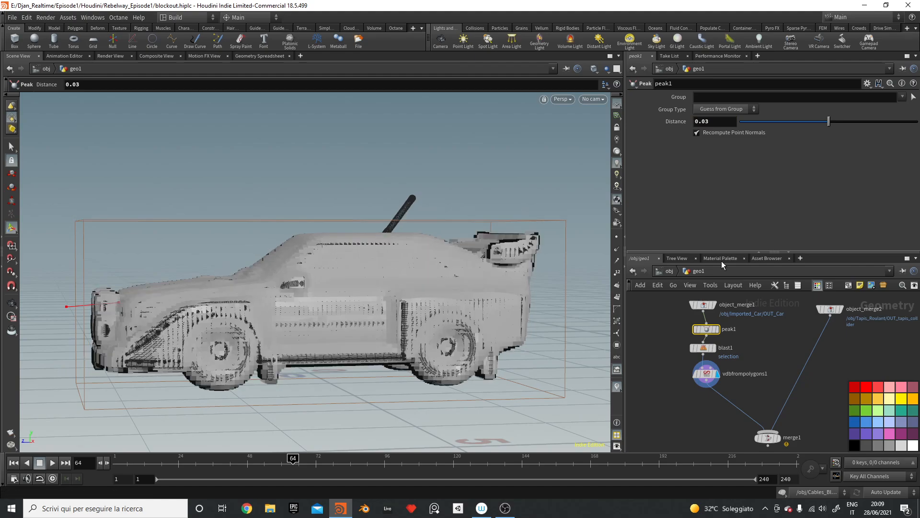
key(Tab)
text(v)
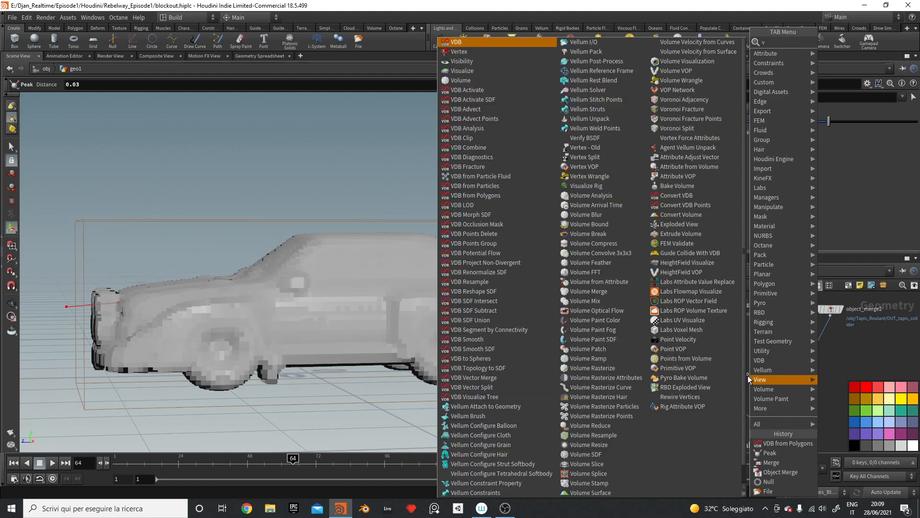
text(db conv)
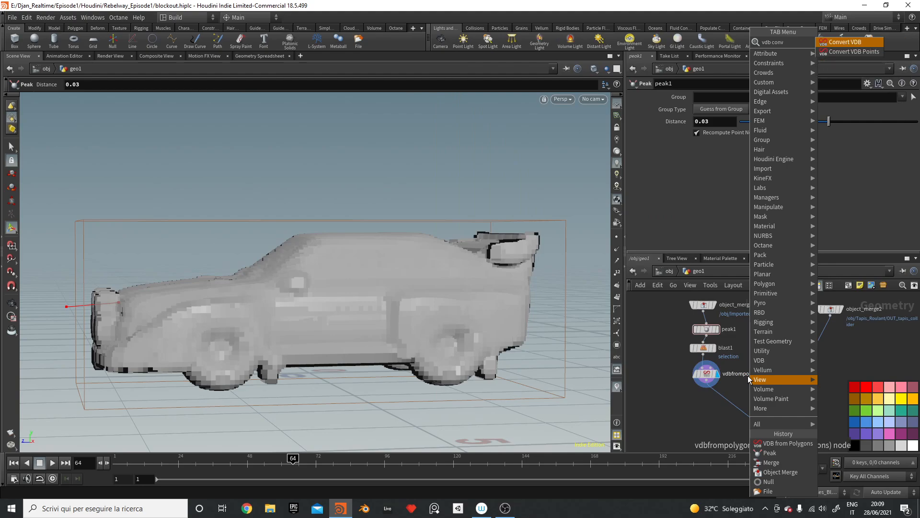
Step: Add convertvdb1 after vdbfrompolygons1, converting to Polygons, and display it
key(Return)
click(712, 399)
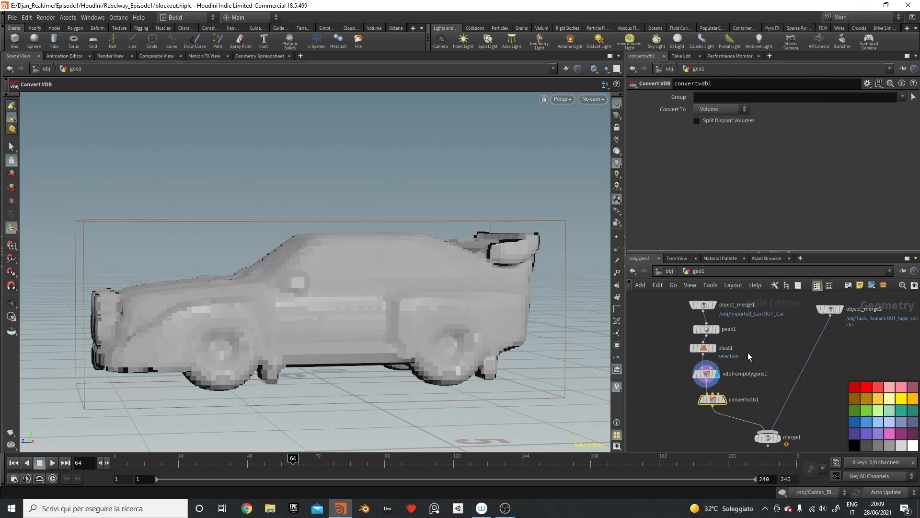
click(730, 110)
click(724, 138)
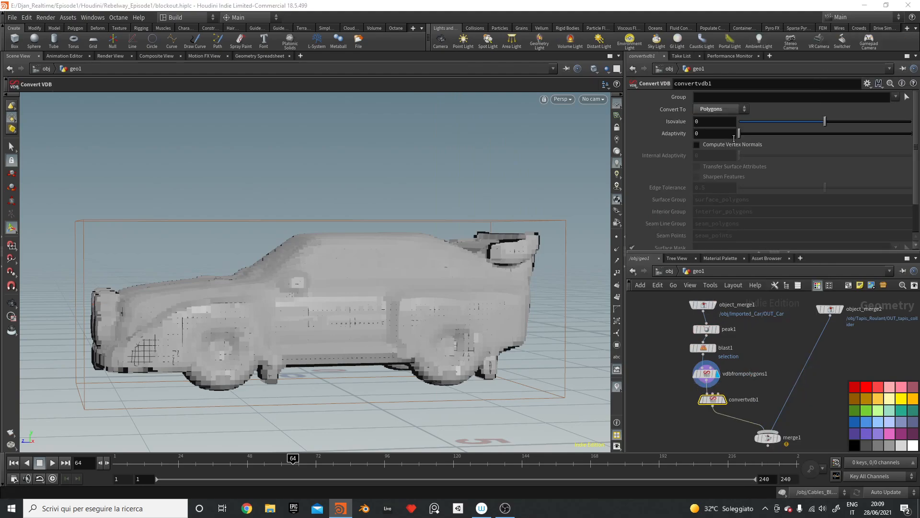
click(725, 400)
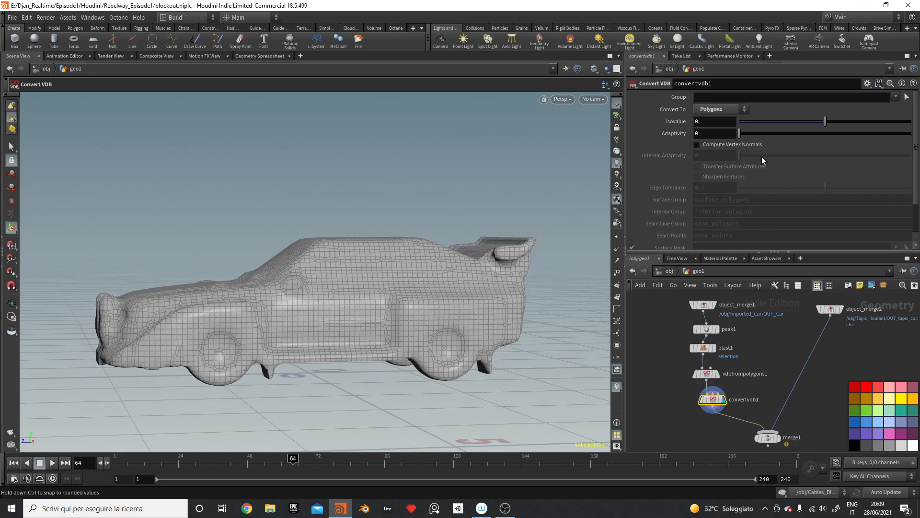
Step: Reposition merge1 directly under convertvdb1
key(Escape)
drag(484, 301, 422, 320)
middle_drag(786, 398, 795, 322)
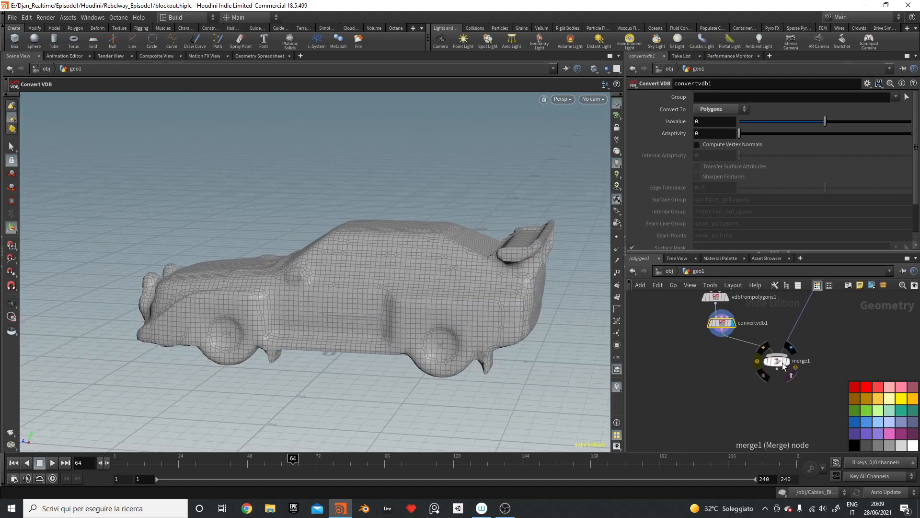
drag(782, 363, 744, 382)
Step: Insert smooth1 below convertvdb1 with Strength 150 and display it
key(Tab)
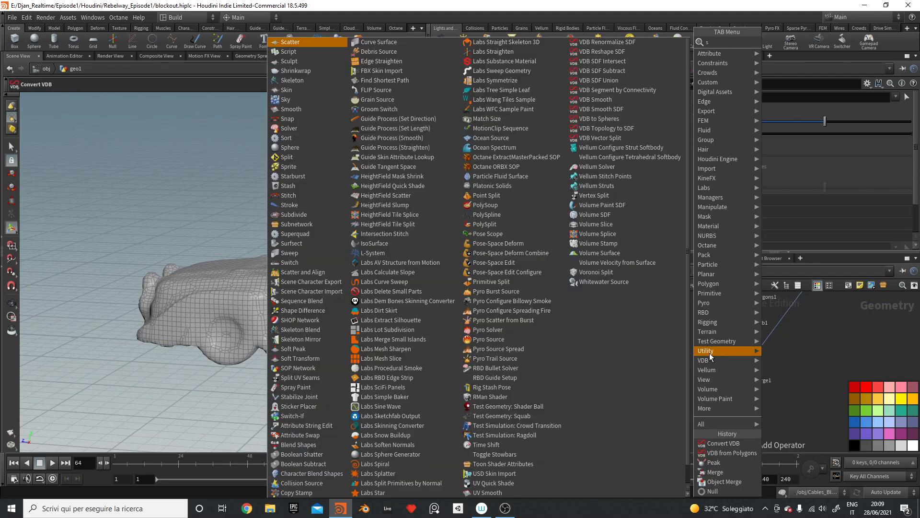
text(smooth)
key(Return)
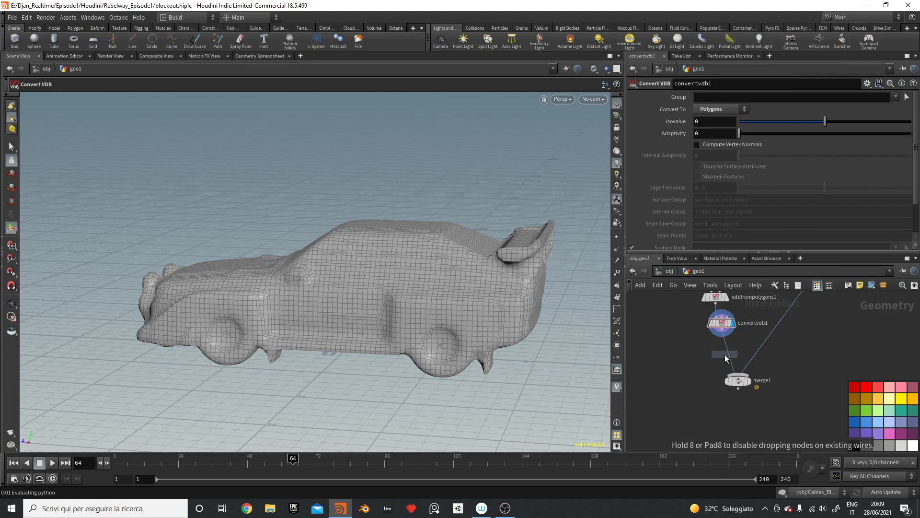
click(720, 346)
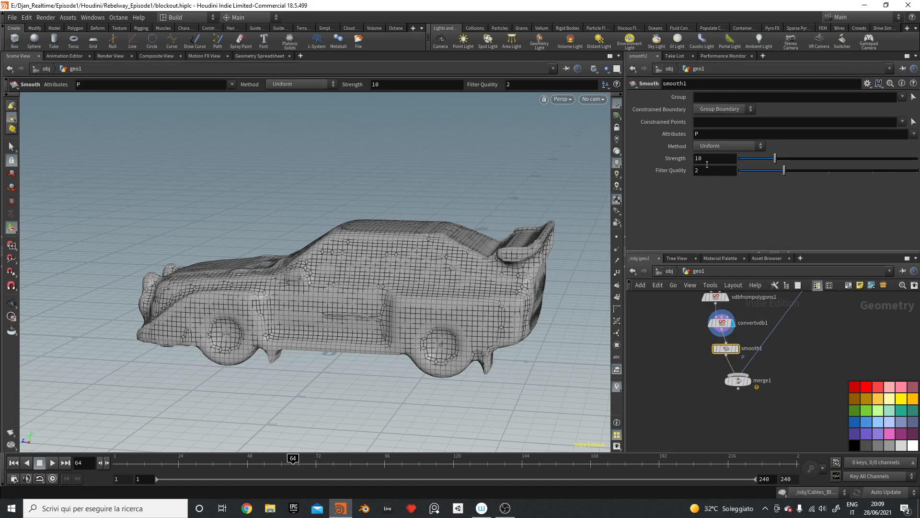
text(150)
key(Return)
click(737, 348)
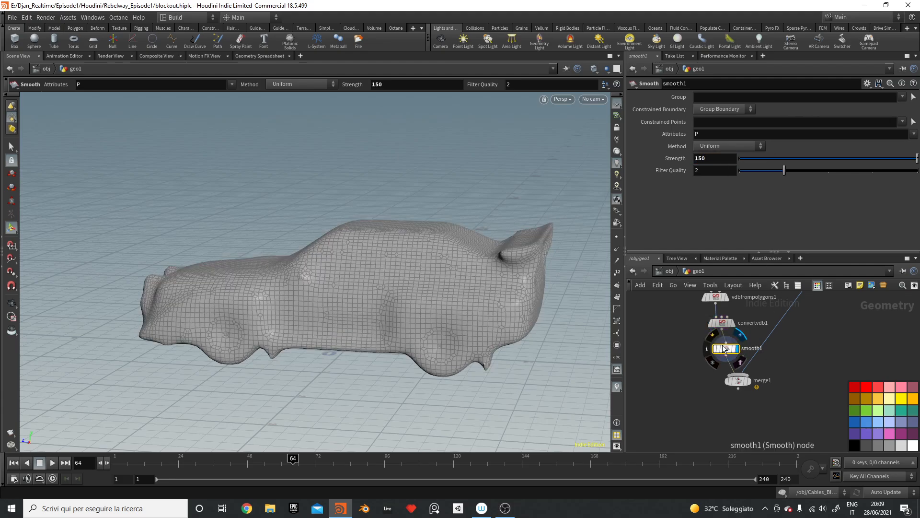
Step: Display object_merge1's original car for comparison with the smoothed one
alt+drag(408, 287, 326, 290)
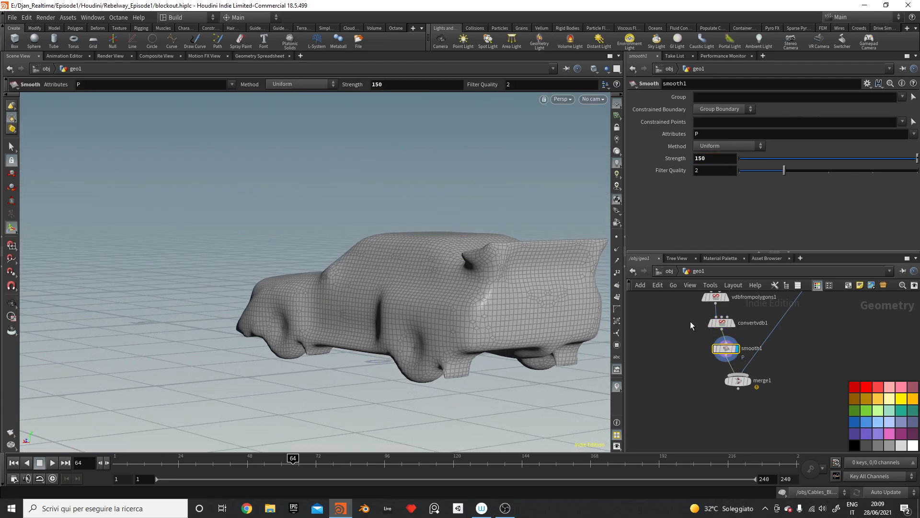
scroll(748, 316, down, 1)
middle_drag(748, 326, 752, 407)
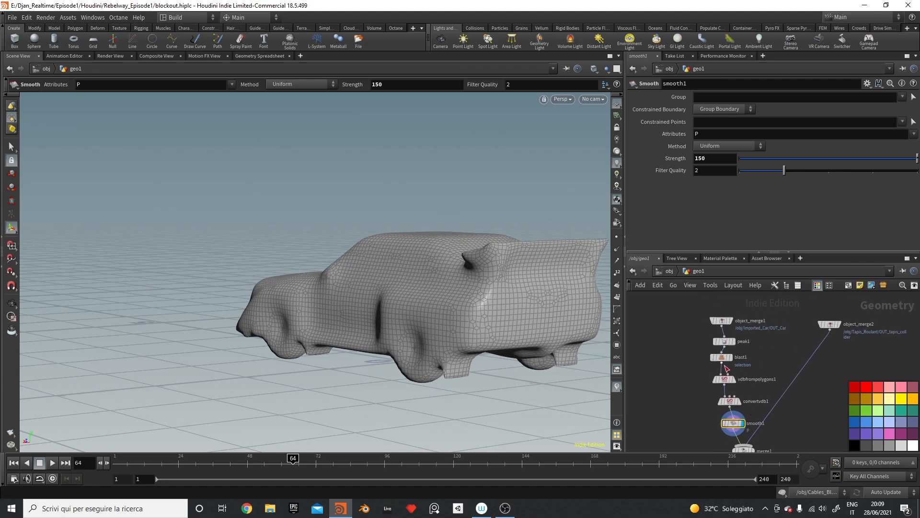
scroll(751, 352, up, 3)
click(718, 302)
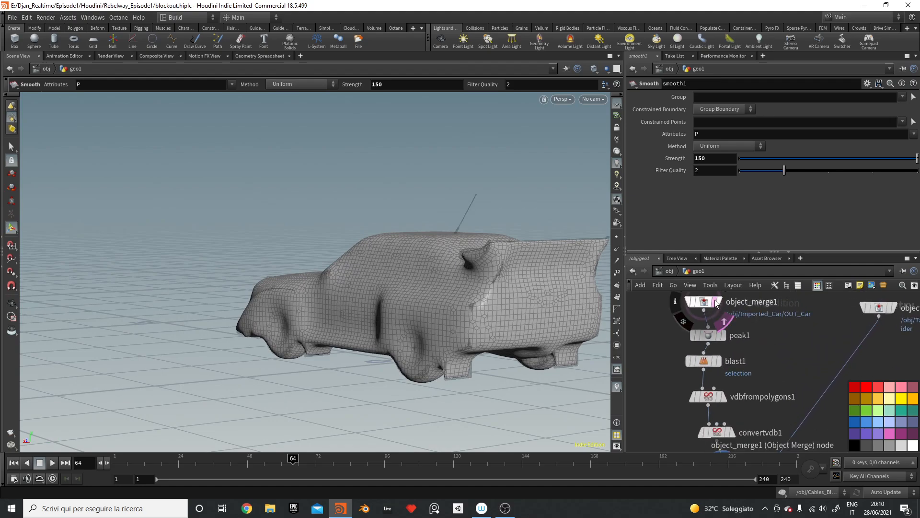
key(Escape)
drag(473, 314, 428, 307)
drag(445, 307, 571, 315)
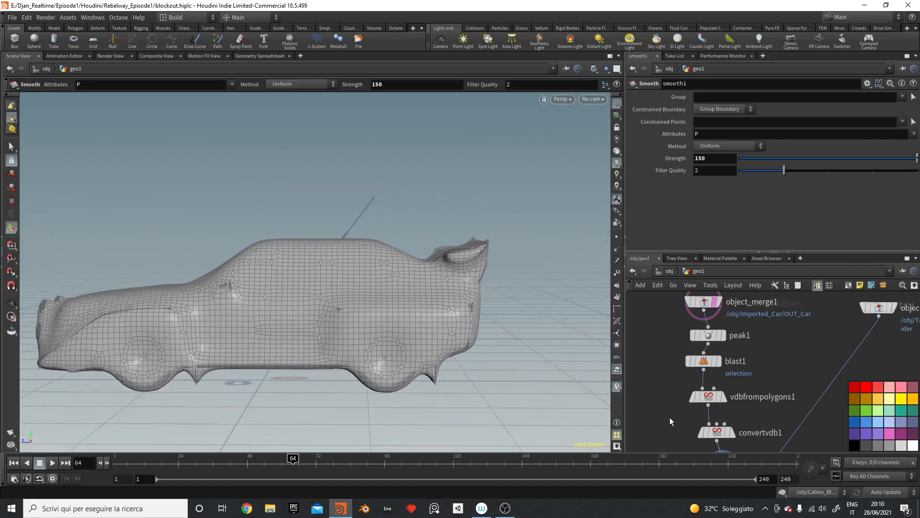
middle_drag(690, 417, 705, 336)
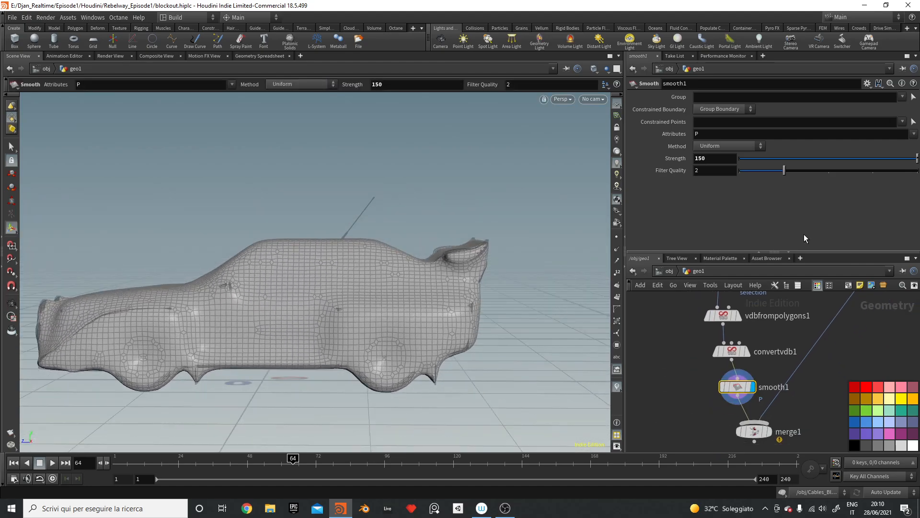
Step: Lower smooth1's Strength to 50, then to 25
double_click(708, 159)
text(50)
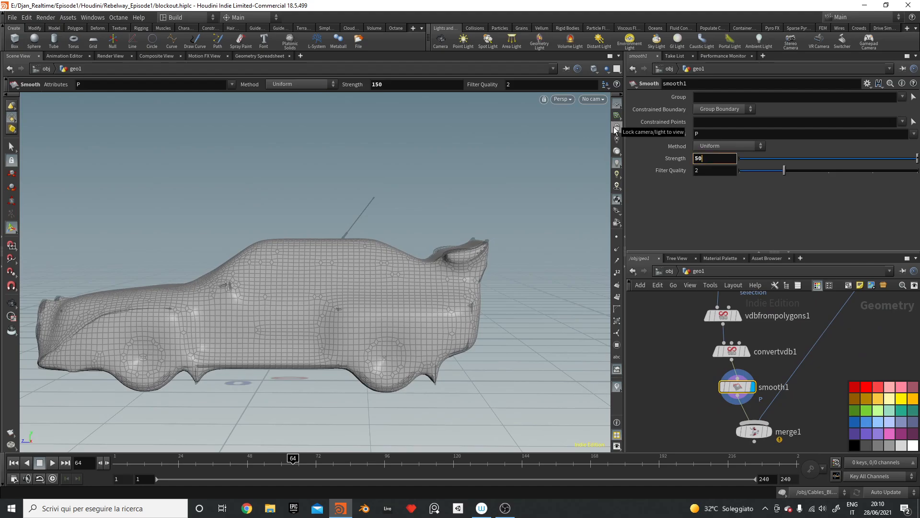
key(Return)
alt+drag(435, 259, 527, 282)
double_click(708, 158)
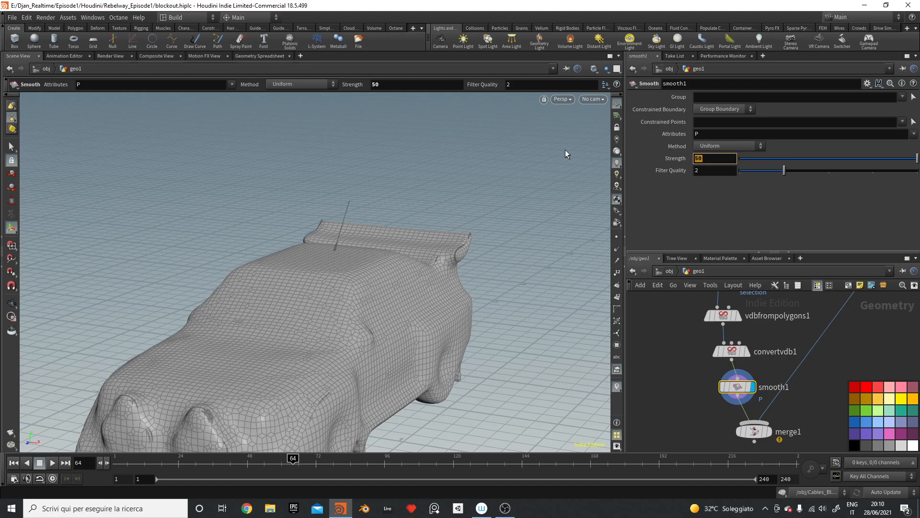
text(25)
key(Return)
alt+drag(456, 289, 292, 275)
Step: Display merge1 to show the smoothed car with the road
middle_drag(777, 440, 789, 395)
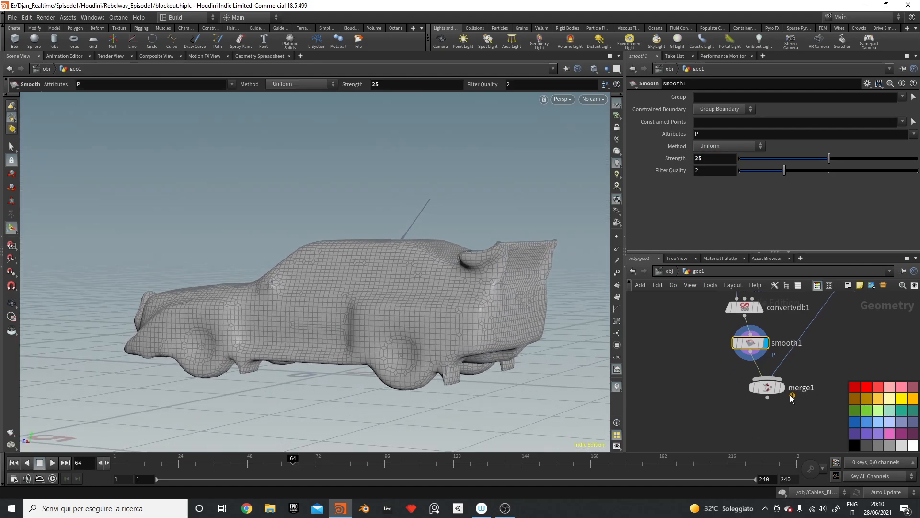
click(782, 387)
drag(715, 391, 771, 403)
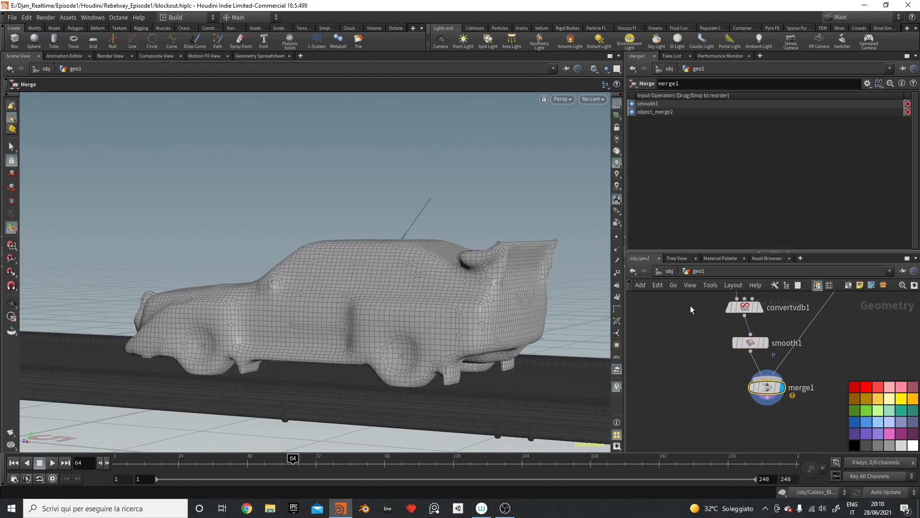
Step: Copy vdbfrompolygons1 and convertvdb1 into a second pair to the right
alt+drag(429, 273, 422, 336)
alt+right_drag(451, 276, 415, 290)
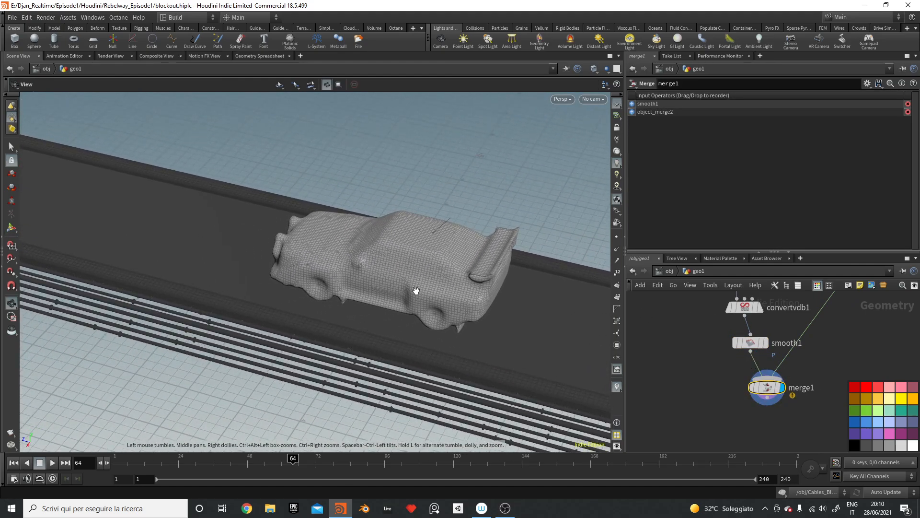
alt+drag(415, 289, 424, 269)
middle_drag(810, 339, 760, 401)
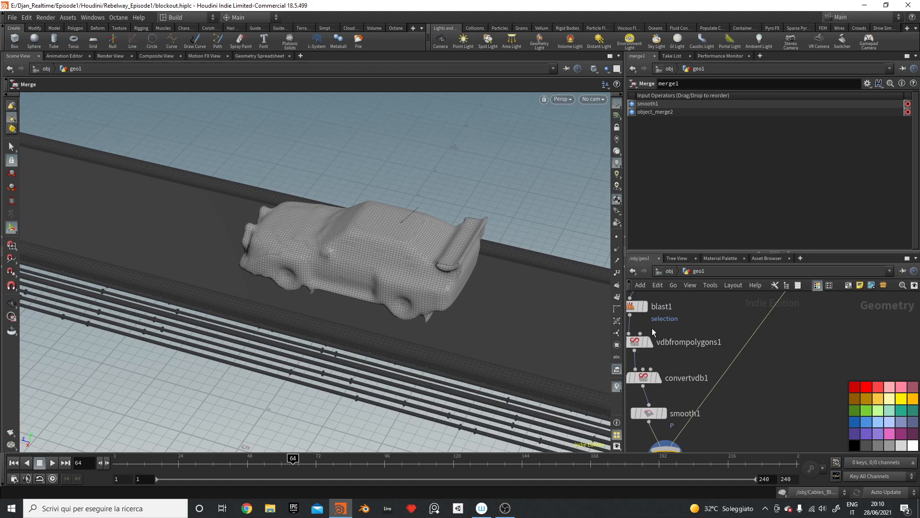
drag(678, 389, 744, 341)
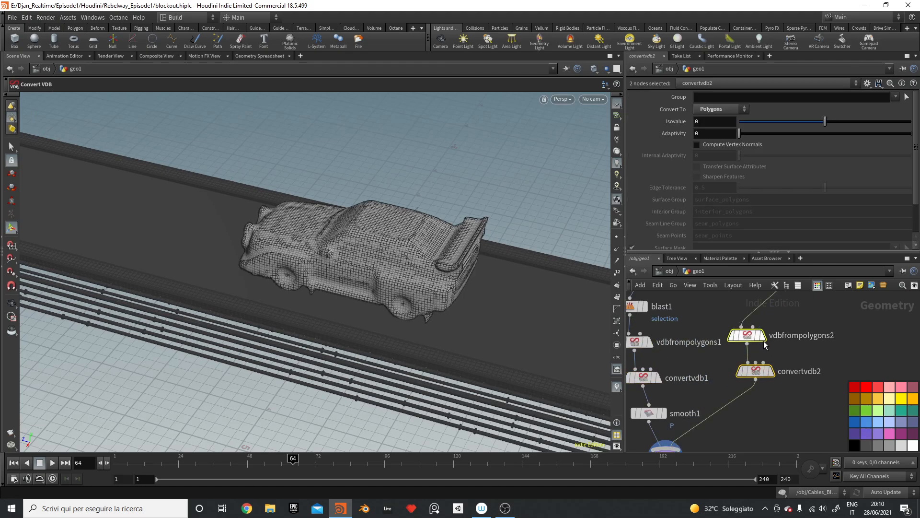
Step: Set vdbfrompolygons2's voxel size to 0.03
click(741, 337)
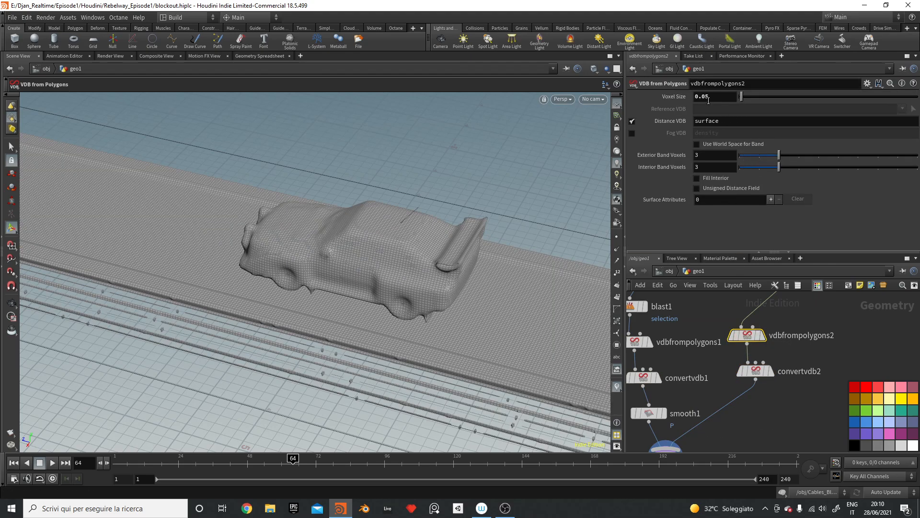
drag(704, 97, 701, 96)
text(1)
key(Return)
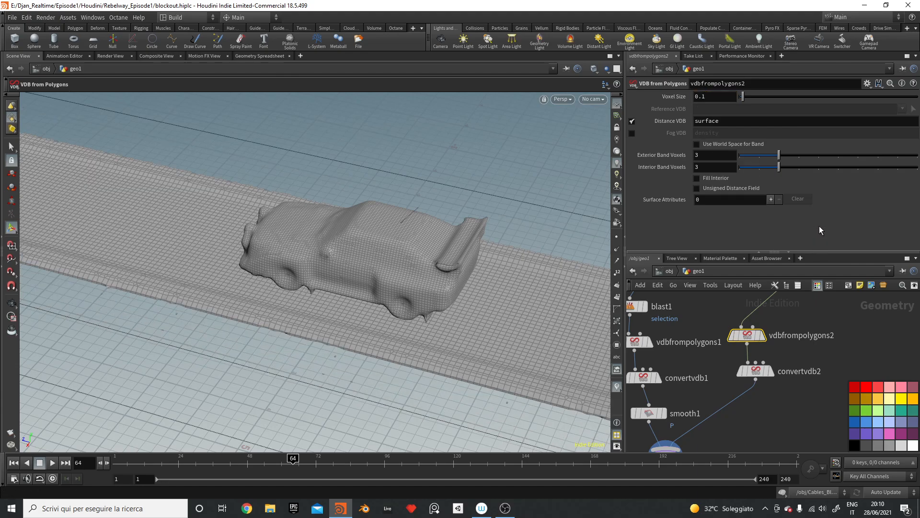
click(710, 96)
text(03)
key(Return)
Step: Display convertvdb2 and set its adaptivity to 0.5
click(768, 374)
drag(810, 402, 759, 367)
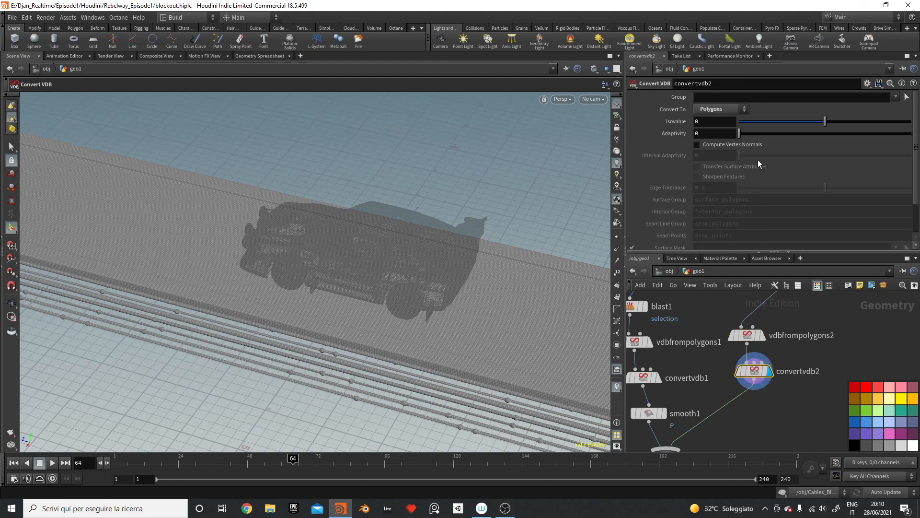
click(749, 130)
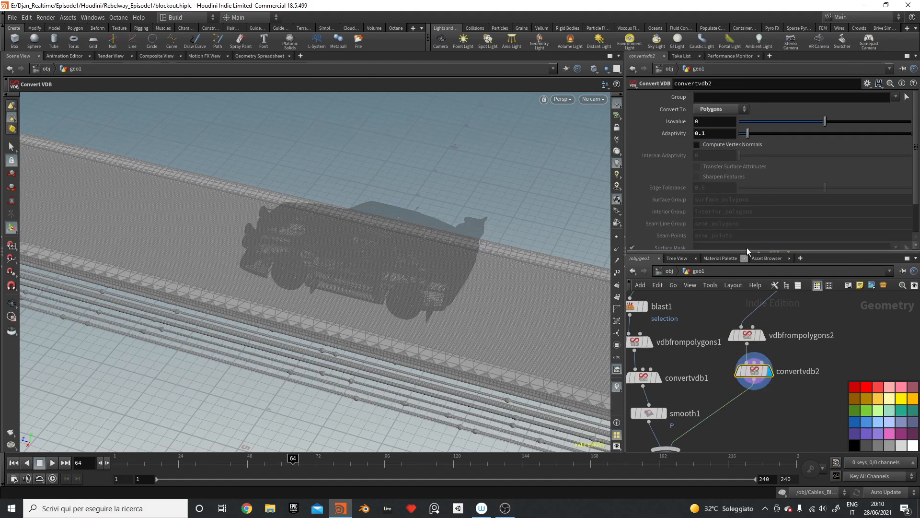
key(Escape)
drag(504, 259, 403, 268)
click(719, 130)
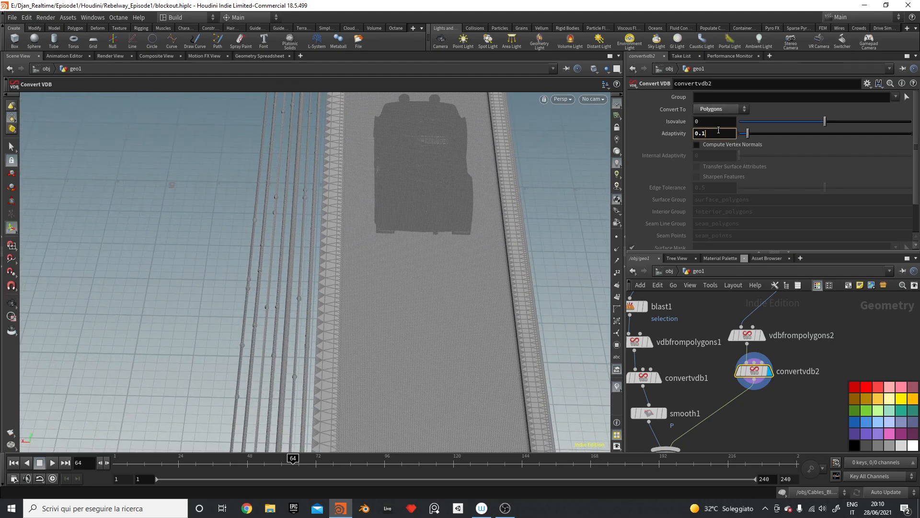
key(Return)
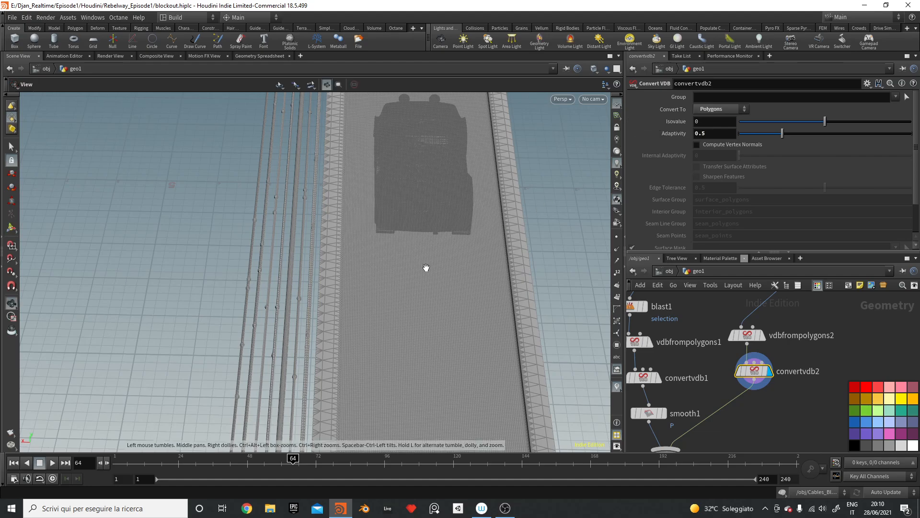
Step: Set merge1's display flag to show the combined remeshed road and car
alt+drag(425, 267, 545, 232)
middle_drag(757, 416, 771, 376)
click(698, 420)
click(695, 418)
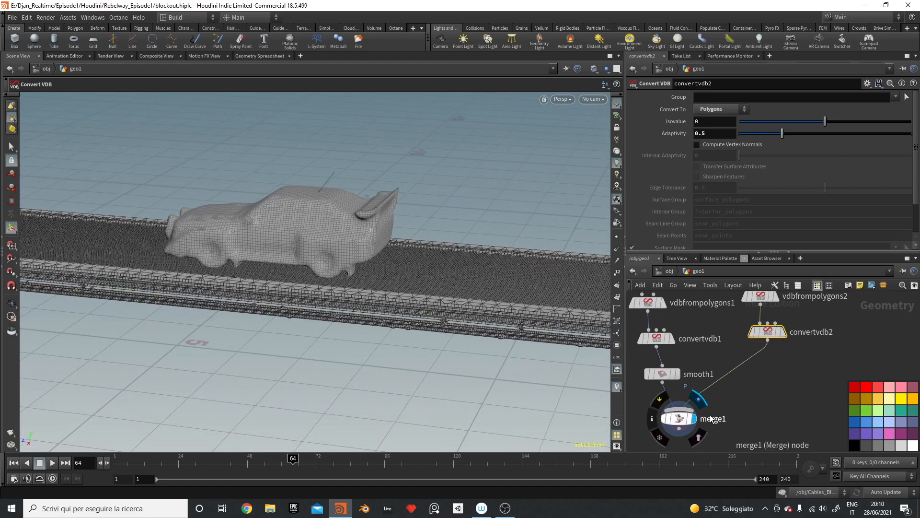
middle_drag(695, 453, 754, 401)
Step: Add a Null node below merge1 and rename it Coll
key(Tab)
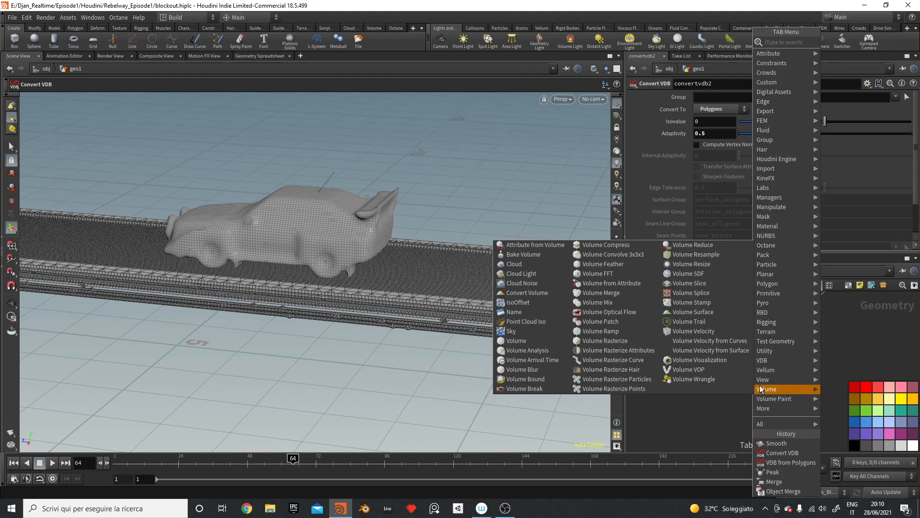
text(null)
key(Return)
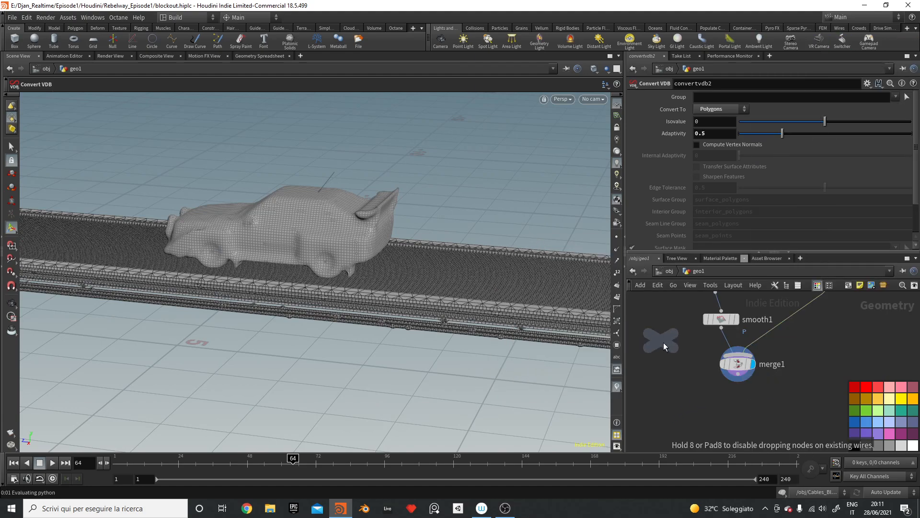
click(738, 403)
click(774, 404)
drag(775, 403, 635, 388)
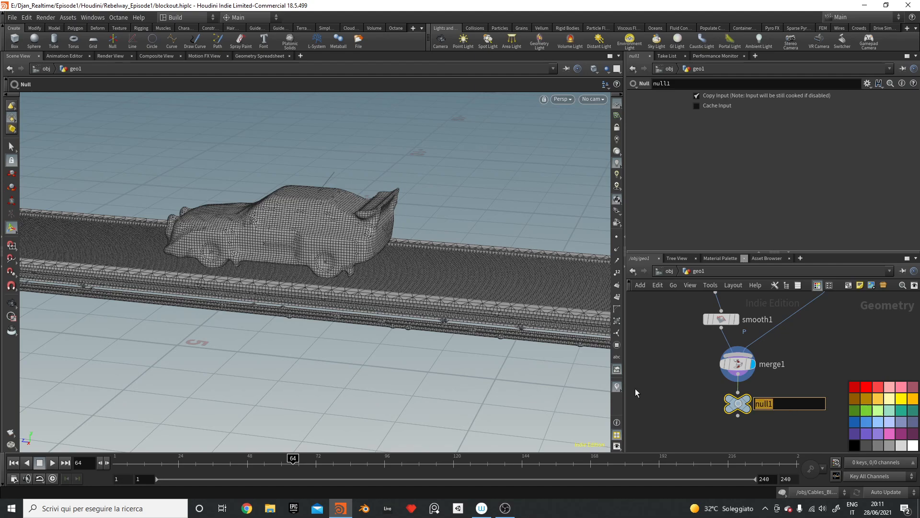
text(Coll)
key(Return)
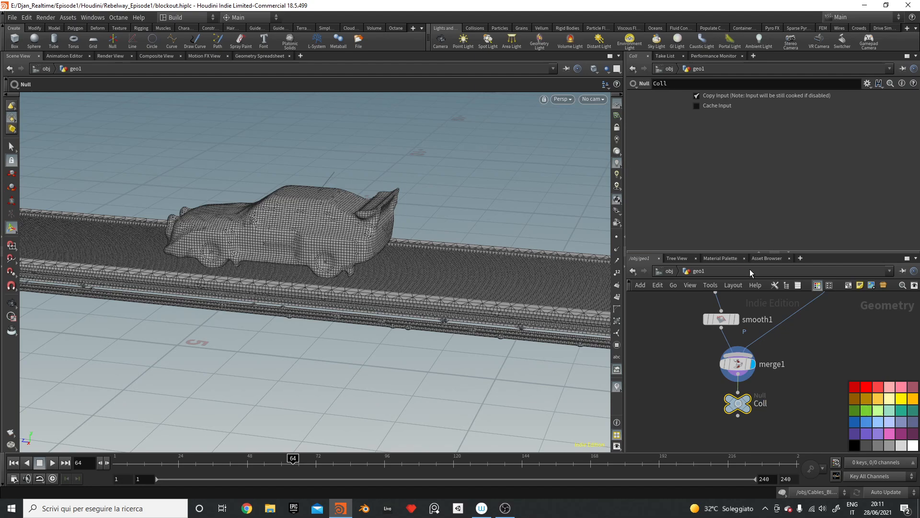
click(816, 378)
right_drag(673, 392, 653, 417)
middle_drag(719, 417, 810, 426)
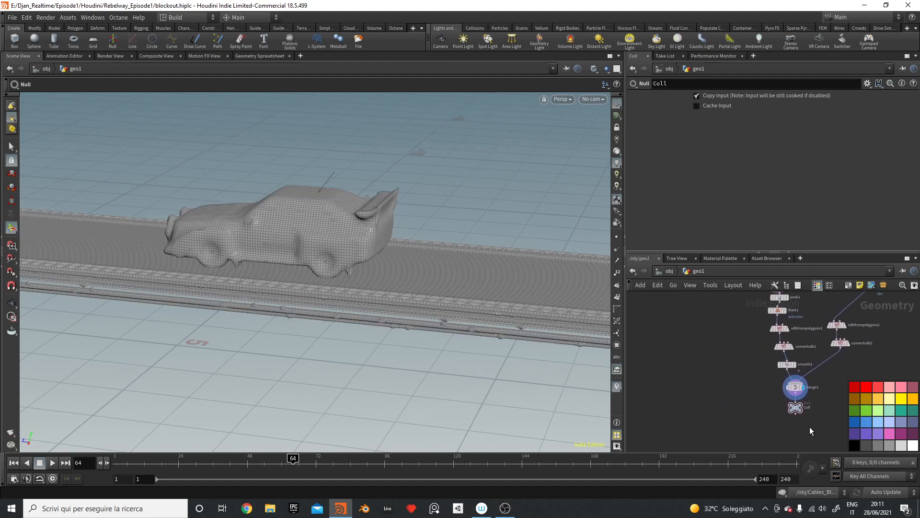
right_drag(736, 391, 687, 405)
Step: Add a Grid node, grid1, to the geo1 network
key(Tab)
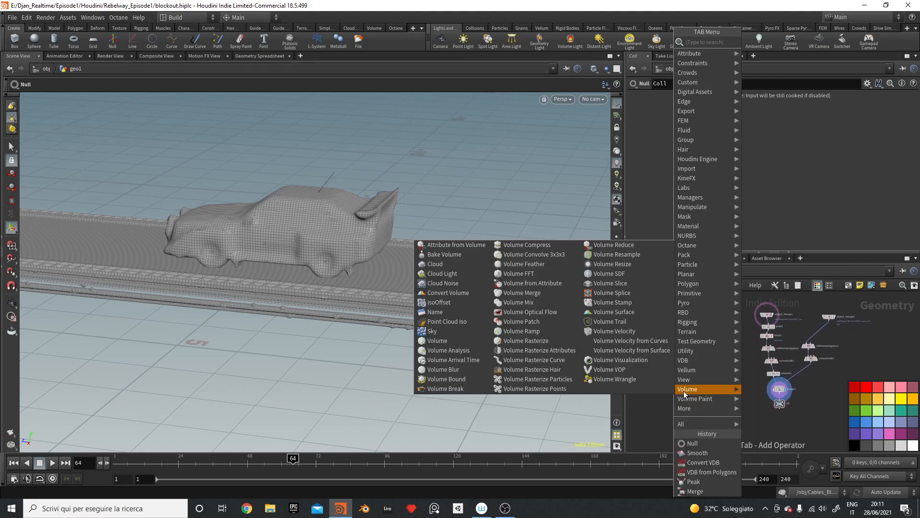
text(grid)
key(Return)
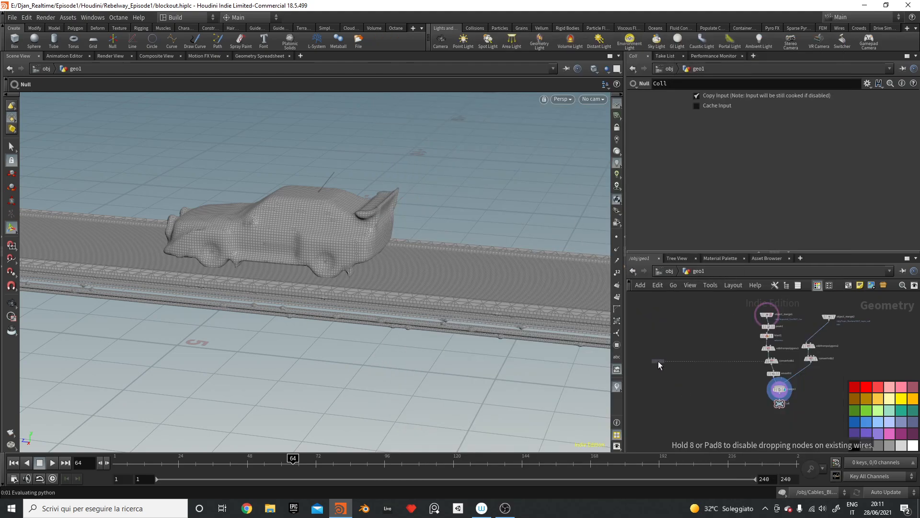
click(668, 363)
Step: Raise the grid up above the car
drag(279, 232, 279, 110)
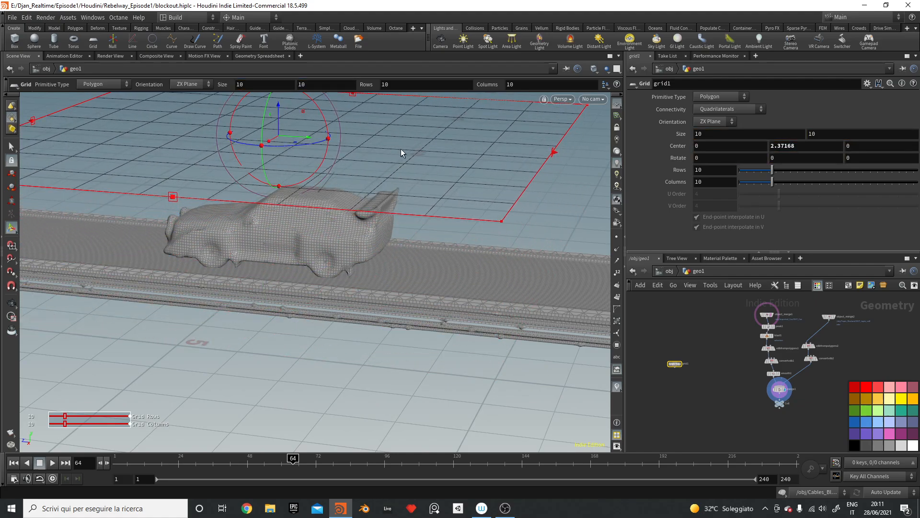
alt+drag(446, 177, 370, 154)
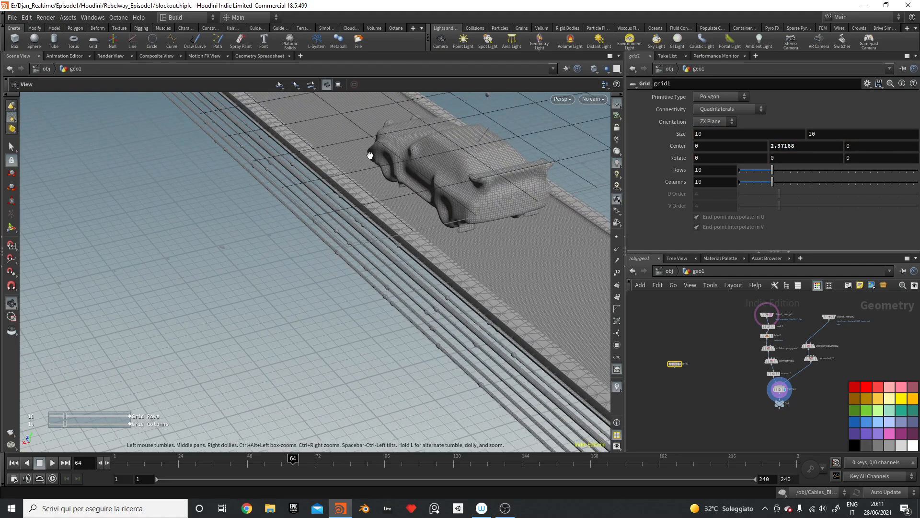
alt+middle_drag(369, 154, 203, 303)
alt+drag(422, 179, 376, 122)
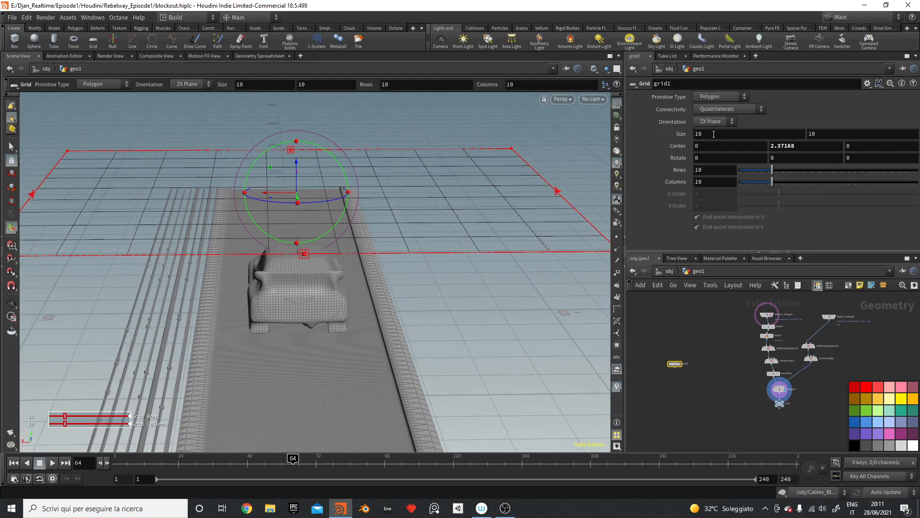
Step: Set the grid size to 8 by 12
drag(713, 134, 580, 111)
text(8)
key(Return)
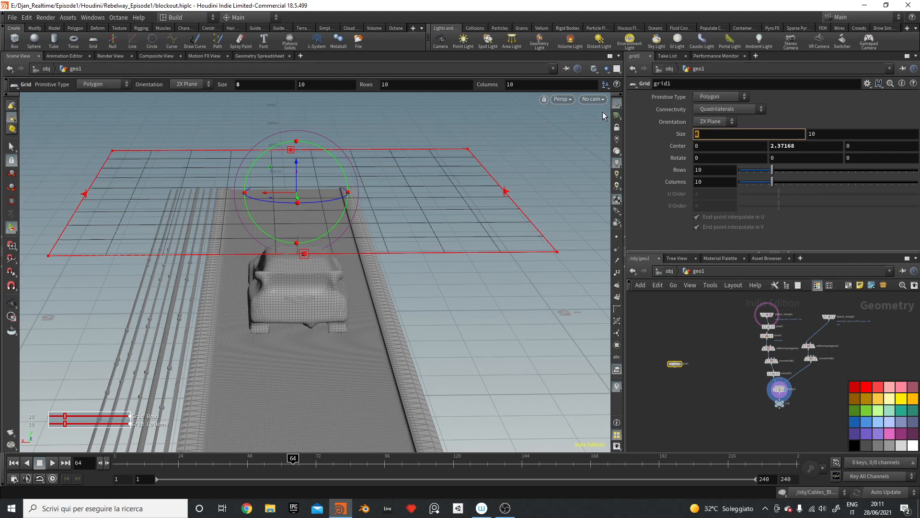
click(840, 136)
text(12)
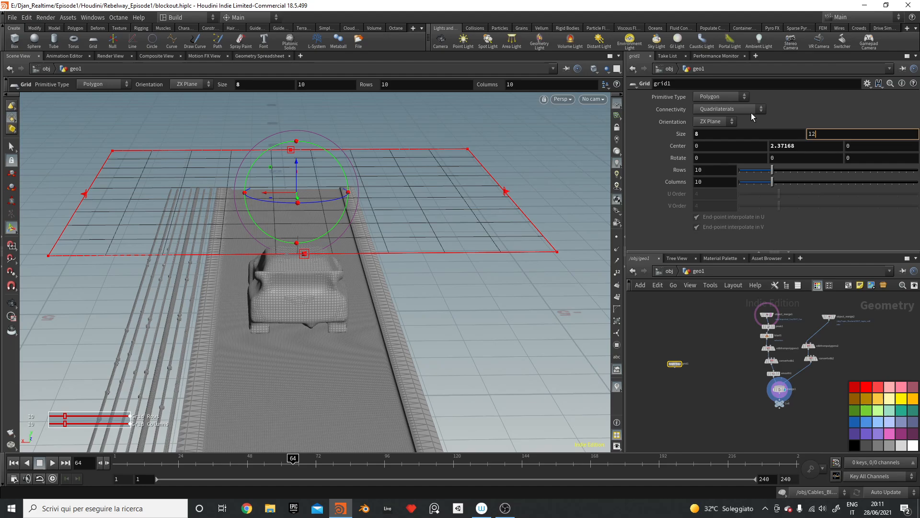
key(Return)
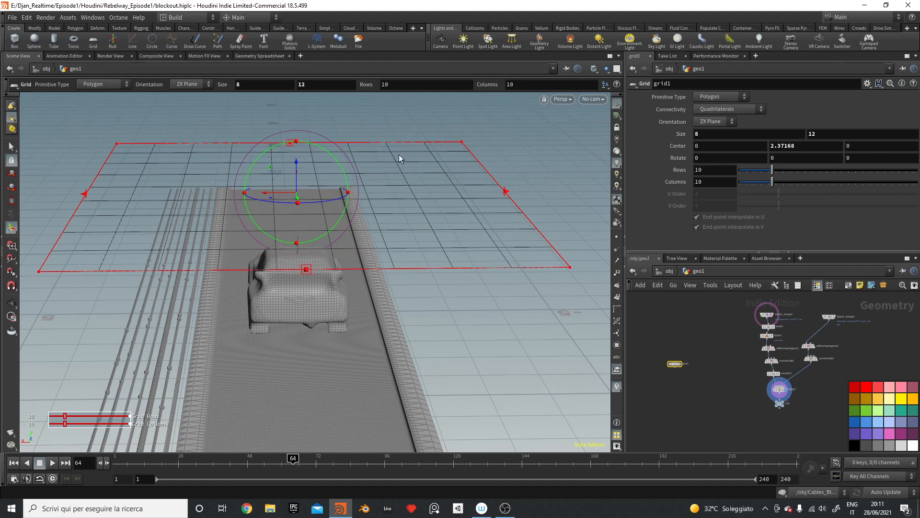
key(Escape)
drag(398, 154, 435, 172)
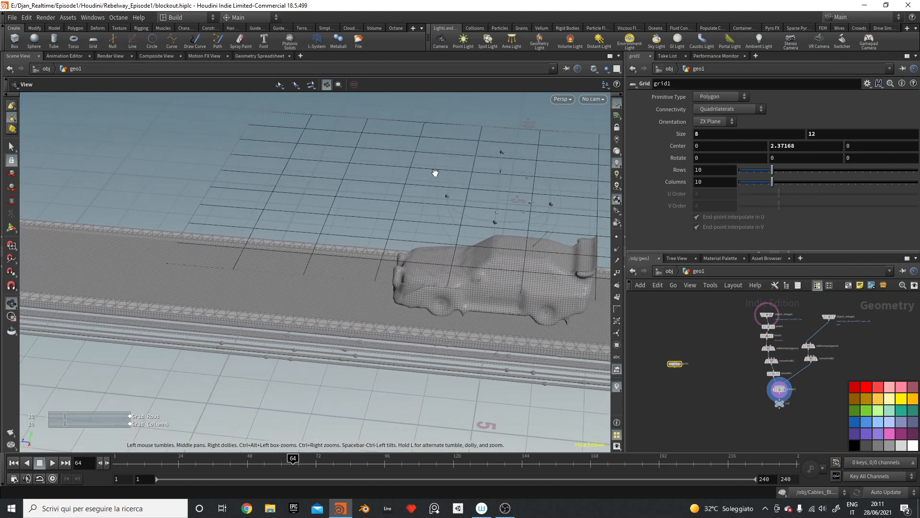
key(Return)
Step: Reduce the grid to 2 rows and 2 columns
click(717, 181)
text(2)
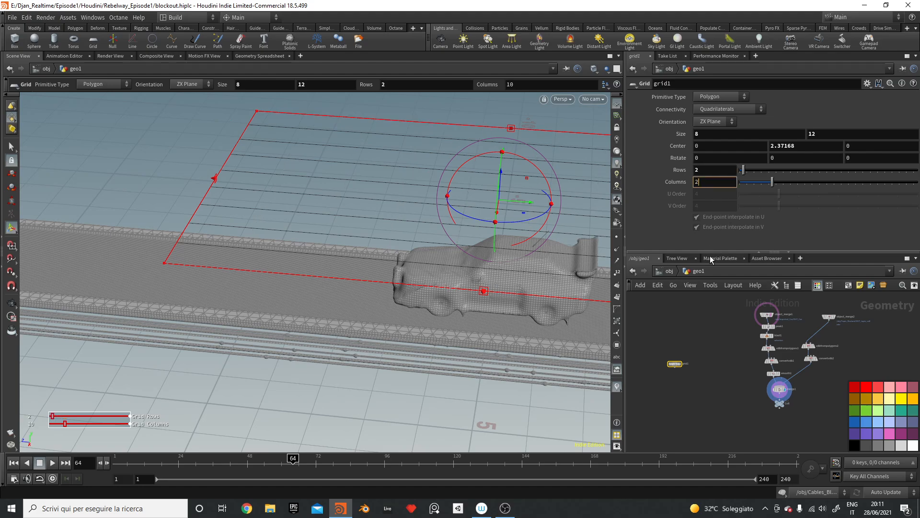
click(726, 377)
alt+drag(471, 187, 458, 231)
key(Return)
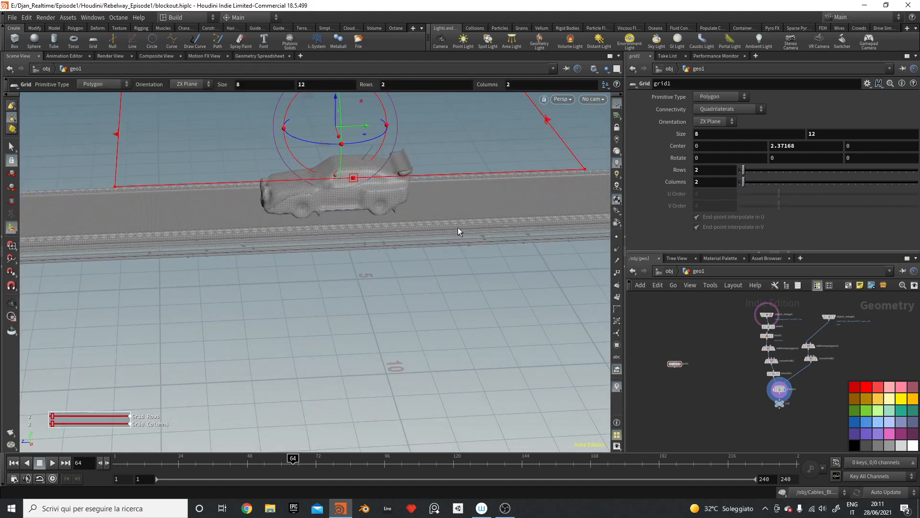
Step: Add a Resample node from the node search
key(Tab)
text(resam)
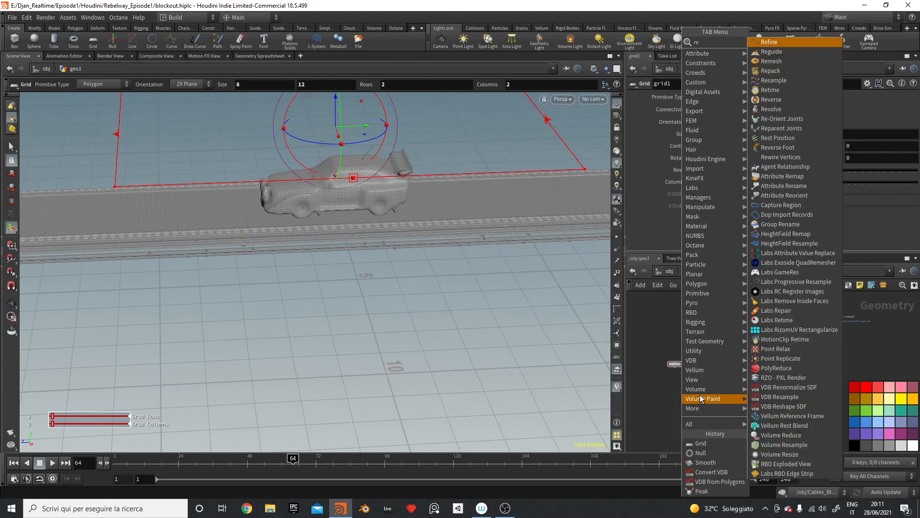
key(Return)
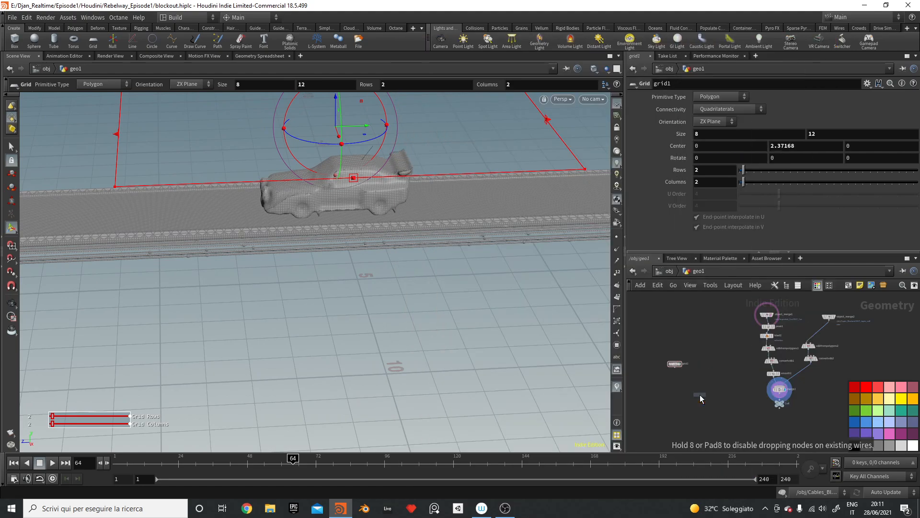
Step: Place resample1 under grid1, template Coll, preview the result, then delete resample1
scroll(682, 386, up, 3)
click(694, 329)
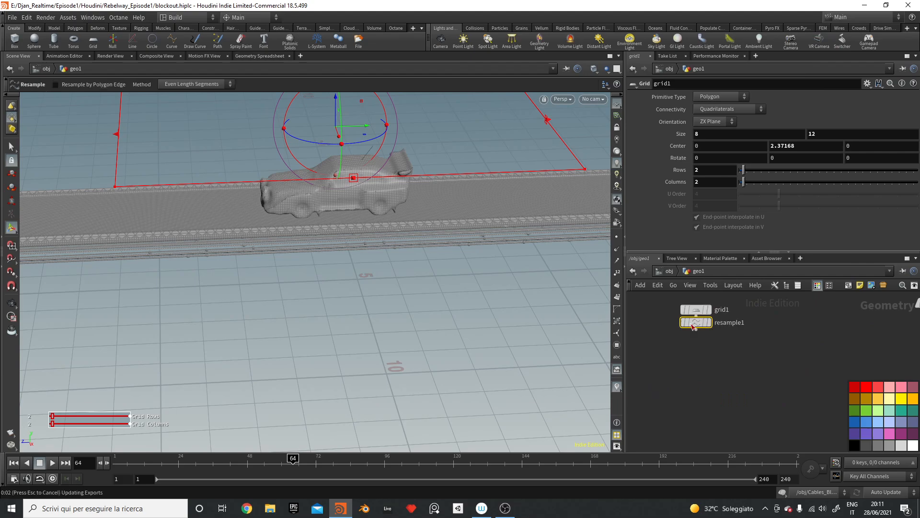
middle_drag(886, 396, 858, 460)
click(801, 393)
middle_drag(762, 396, 844, 379)
click(727, 375)
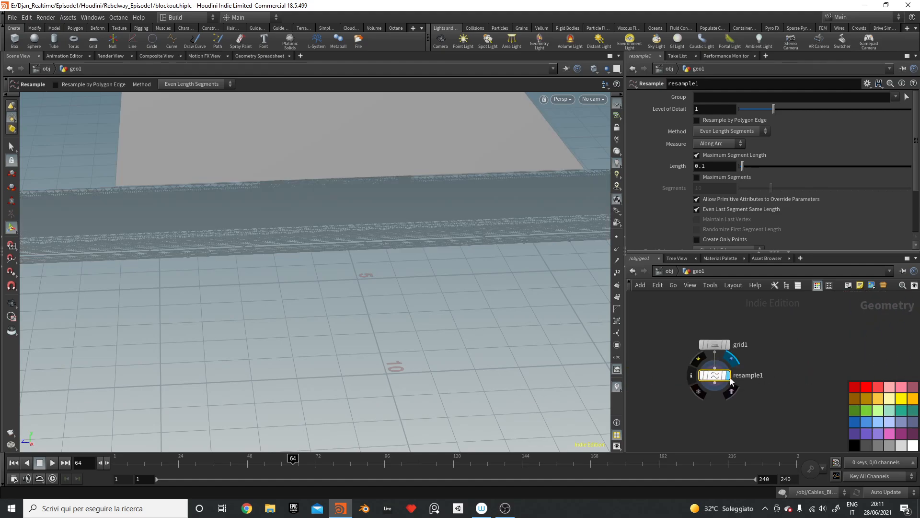
alt+drag(444, 209, 460, 197)
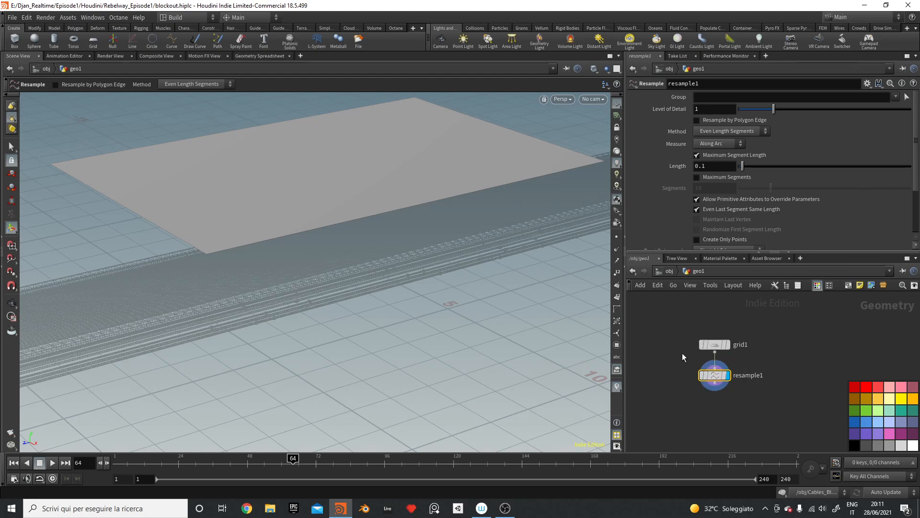
key(Delete)
Step: Add a Remesh node below grid1 and display its output
key(Tab)
text(r)
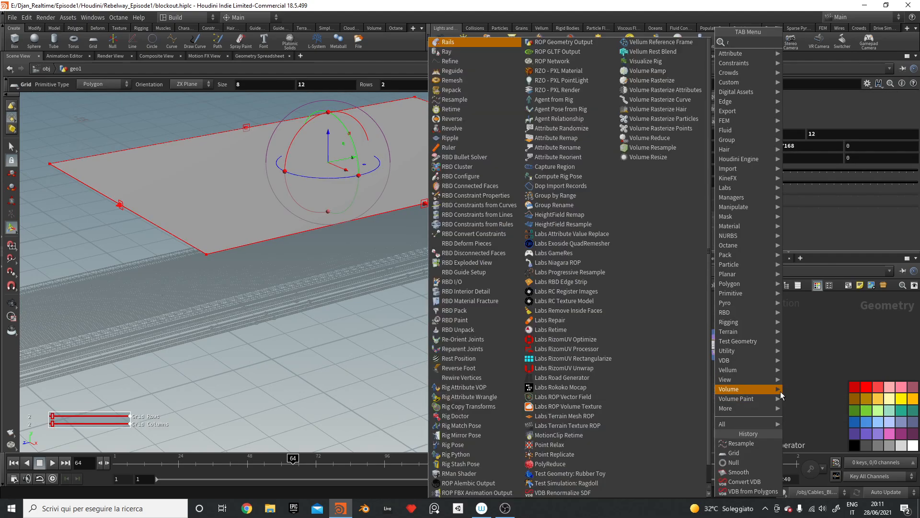
text(emesh)
key(Return)
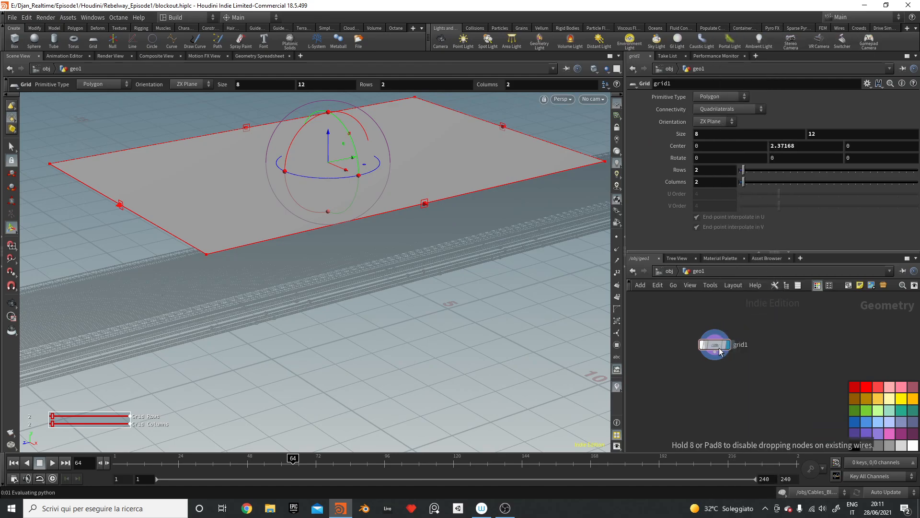
click(715, 374)
click(728, 375)
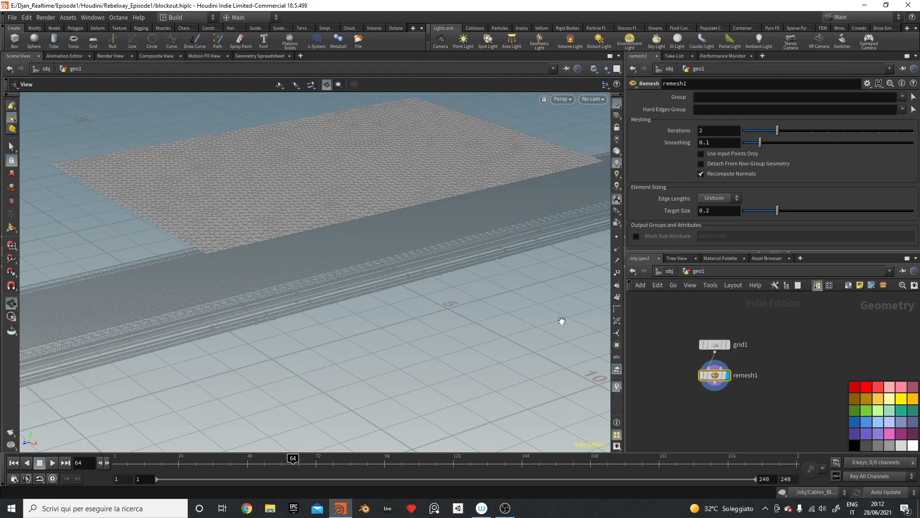
alt+drag(561, 321, 396, 312)
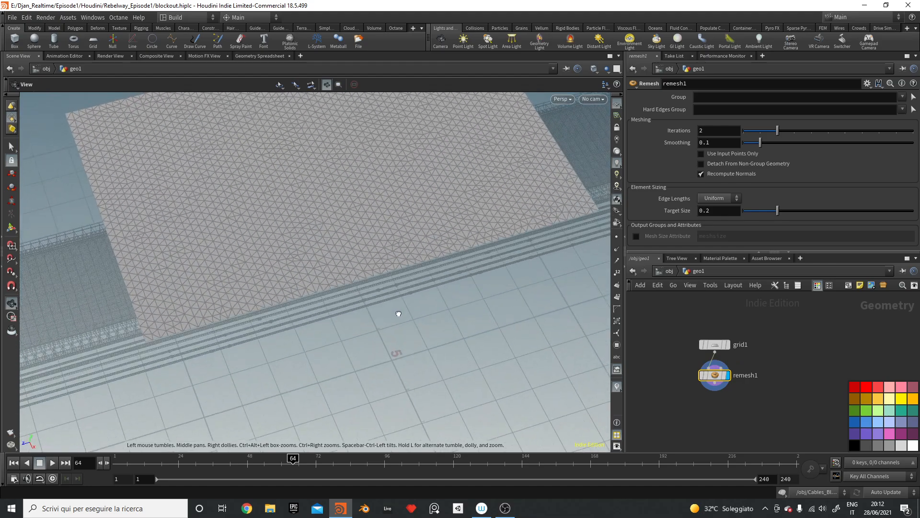
Step: Set remesh1's target size to 0.1
key(Return)
click(731, 212)
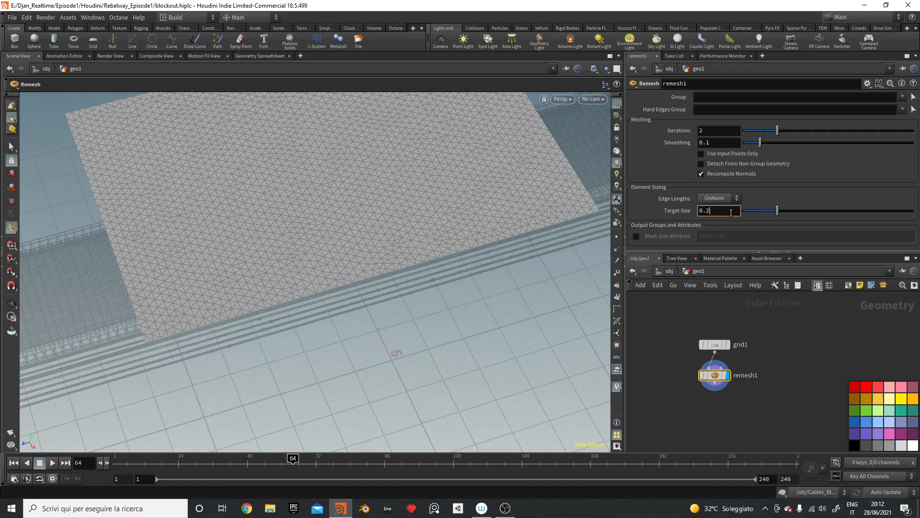
key(BackSpace)
text(1)
key(Return)
key(Escape)
drag(524, 221, 549, 165)
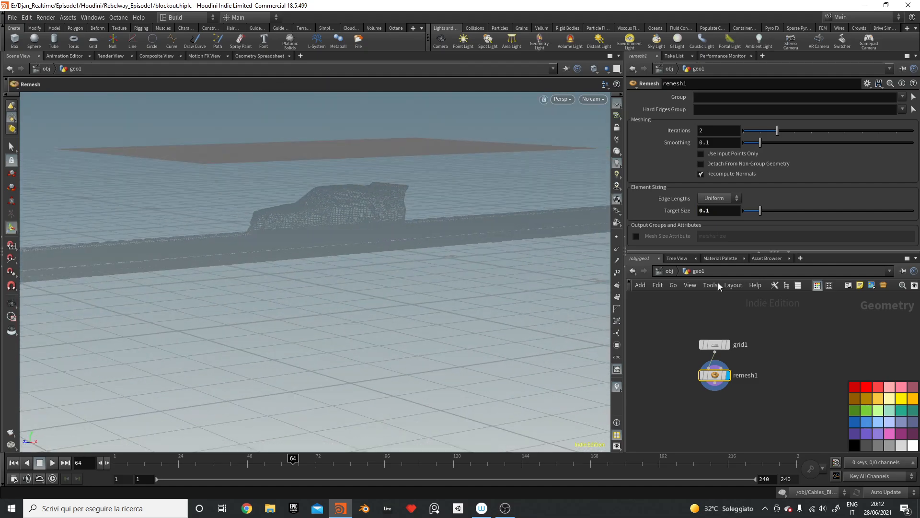
Step: Add a Vellum Configure Cloth node below remesh1 and display it
key(Tab)
text(ve)
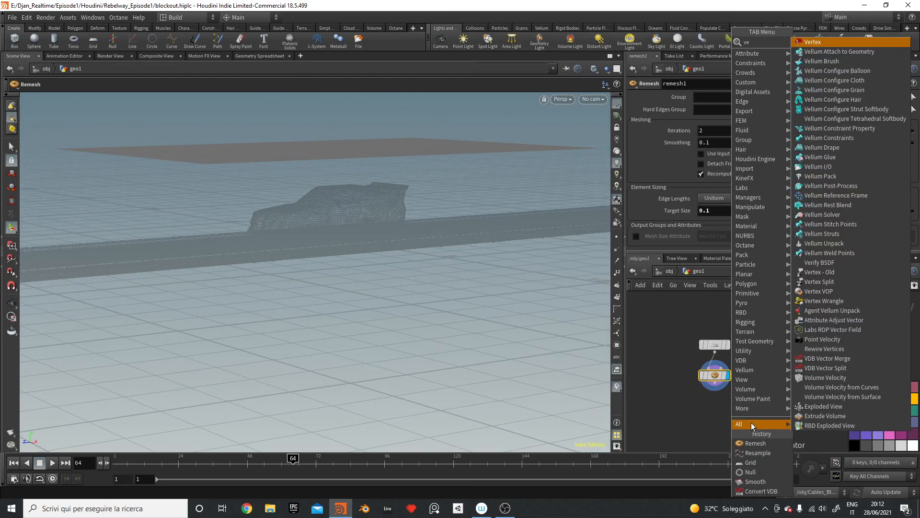
text(llum confi)
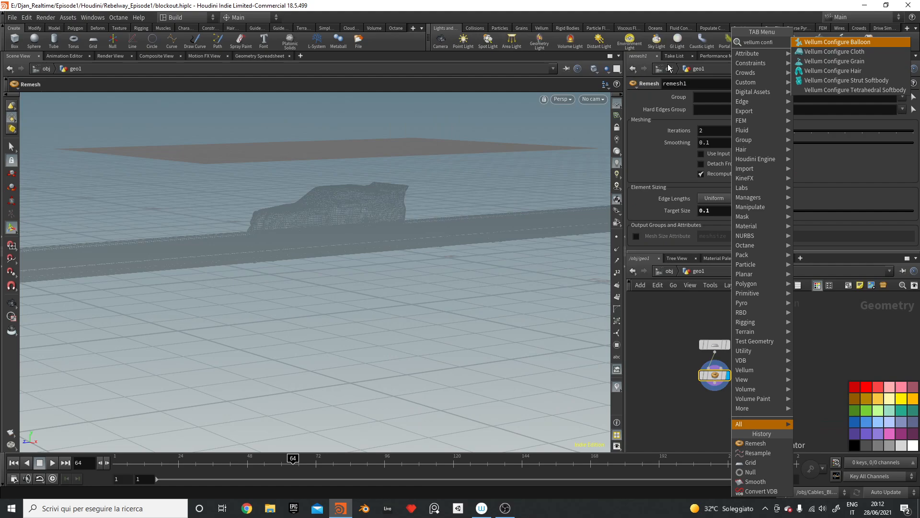
click(821, 52)
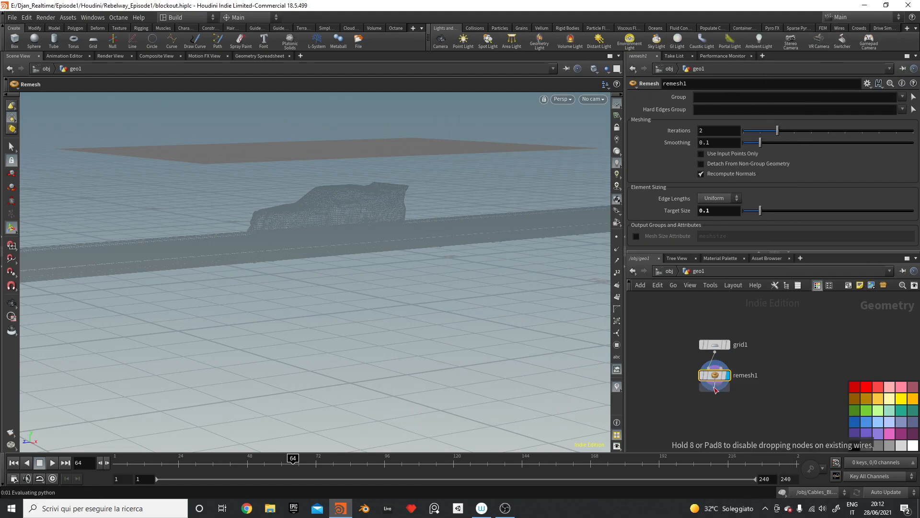
click(715, 405)
click(728, 407)
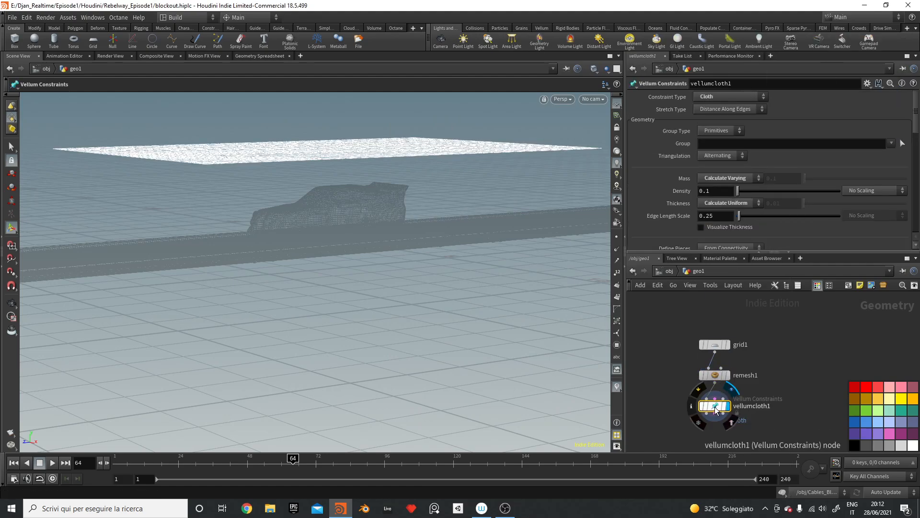
drag(717, 407, 752, 419)
middle_drag(690, 400, 680, 360)
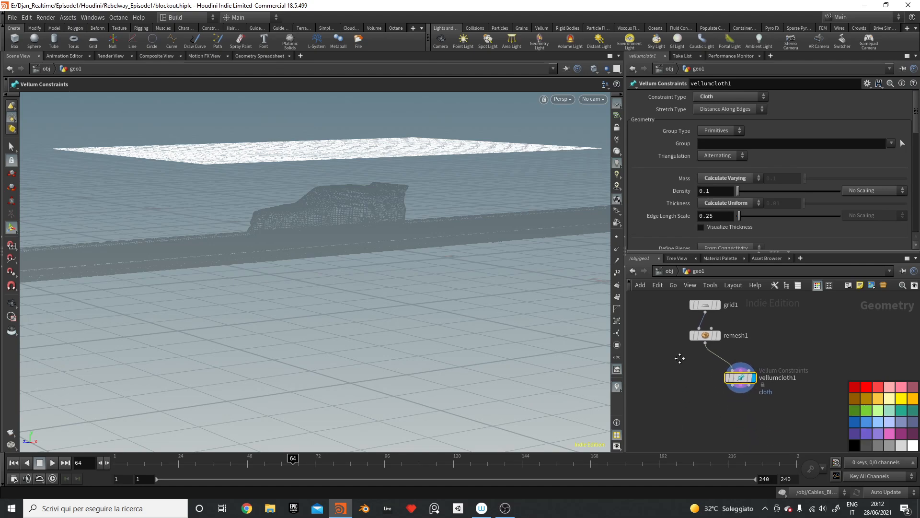
Step: Add a Vellum Solver with the ground plane enabled and 4 substeps
key(Tab)
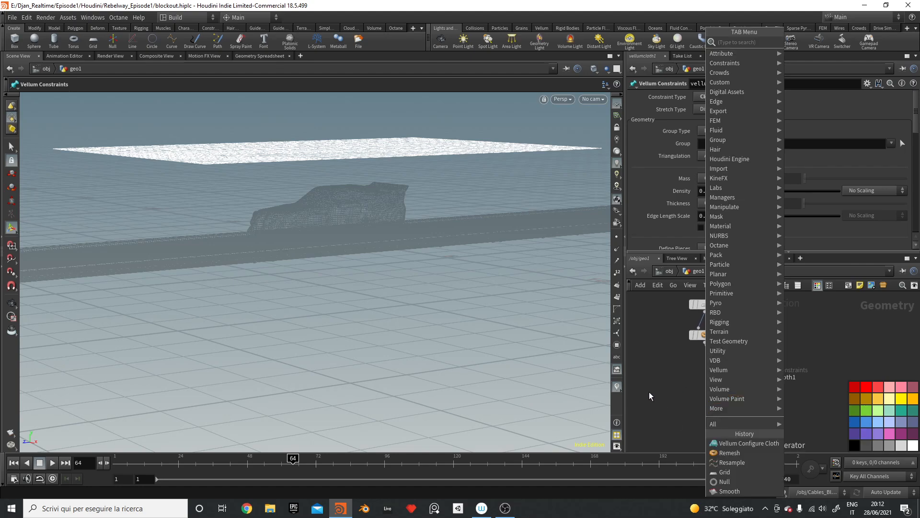
text(vellum so)
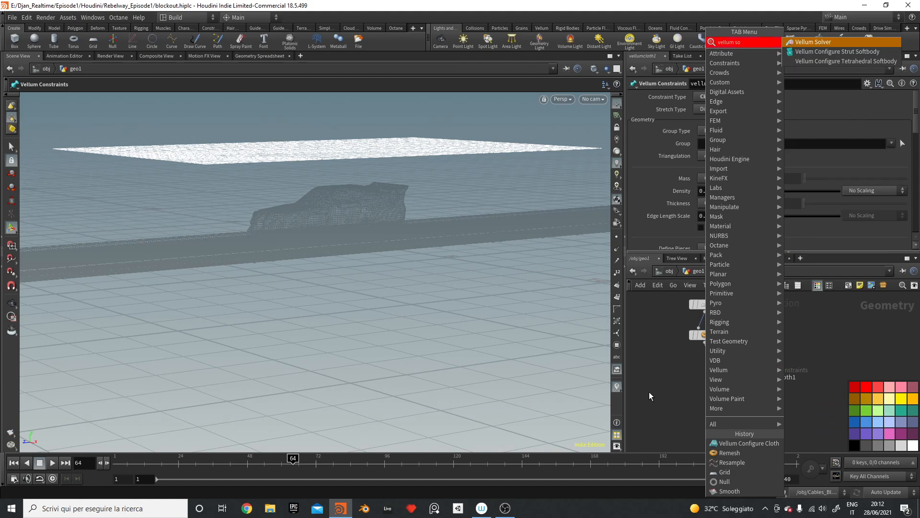
key(Return)
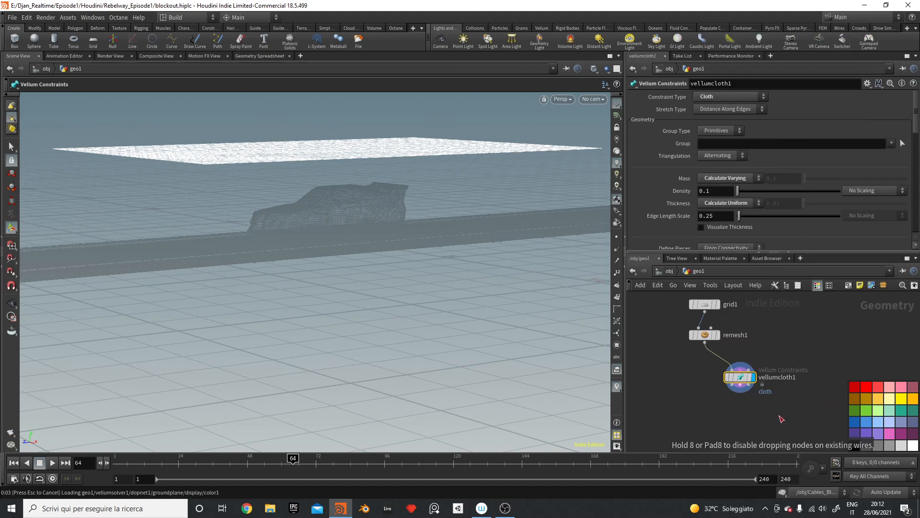
click(14, 463)
click(754, 408)
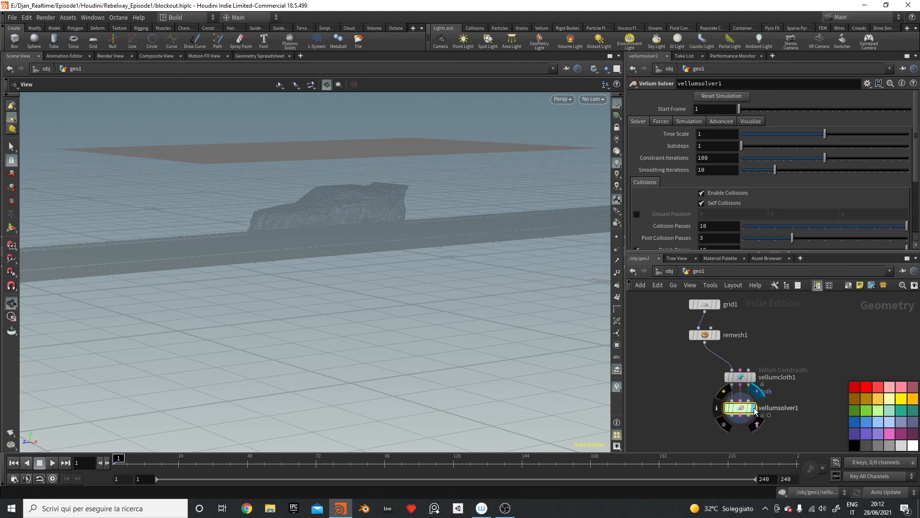
click(638, 214)
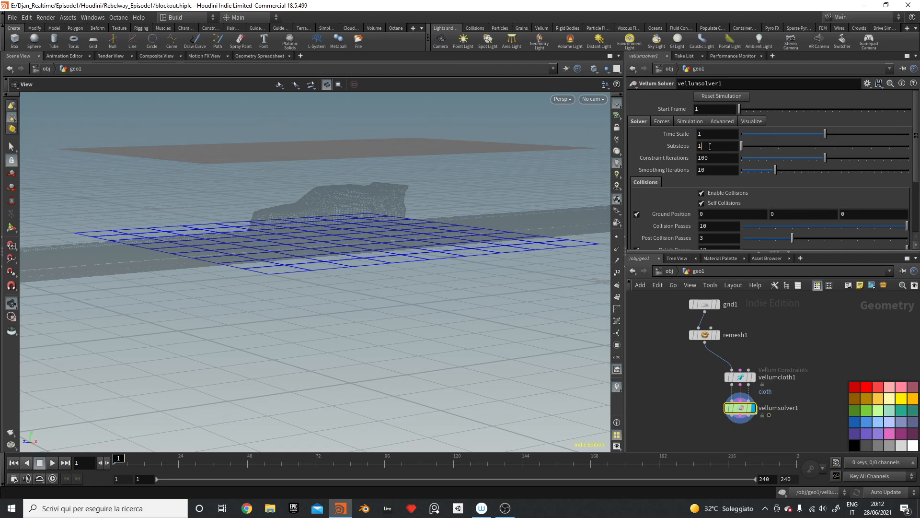
drag(710, 146, 606, 124)
text(4)
key(Return)
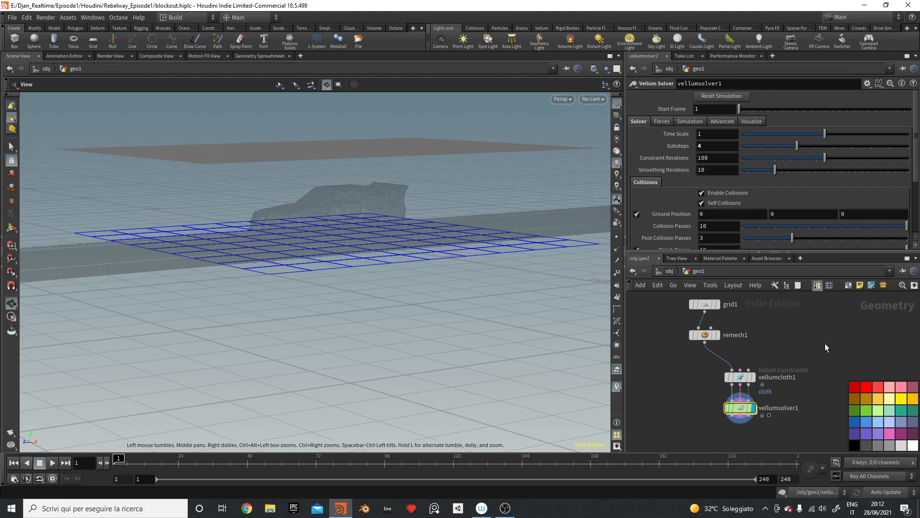
middle_drag(825, 344, 820, 364)
Step: Move the Coll null beside vellumsolver1 as its collision geometry
key(y)
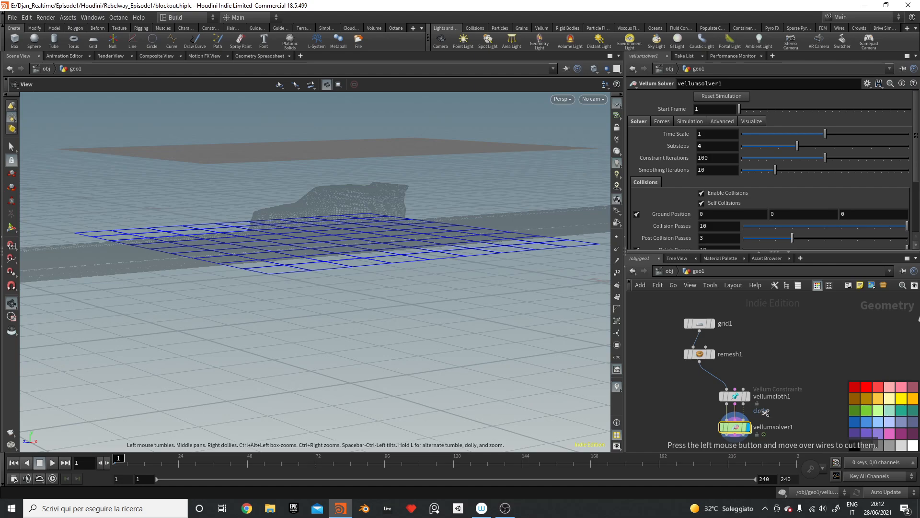
middle_drag(876, 343, 776, 281)
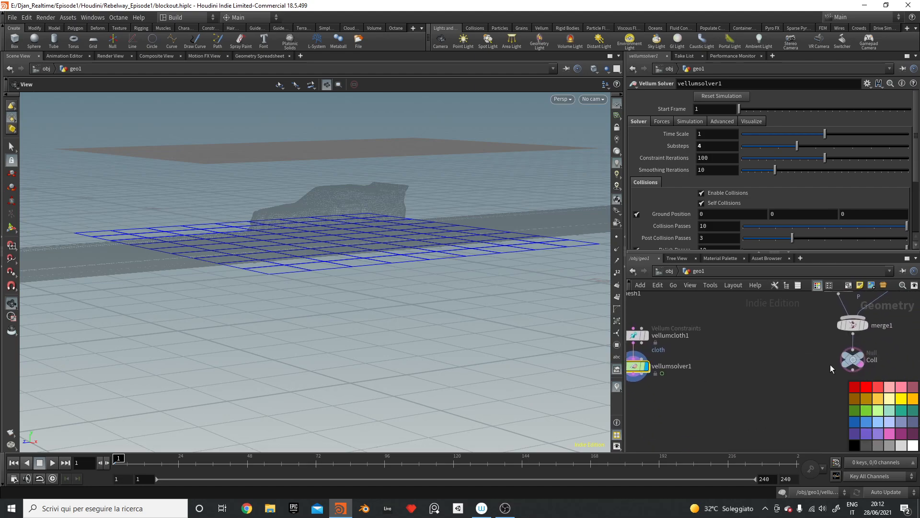
mouse_move(850, 360)
mouse_down()
mouse_move(749, 355)
mouse_move(657, 363)
mouse_move(636, 378)
mouse_move(667, 383)
mouse_up()
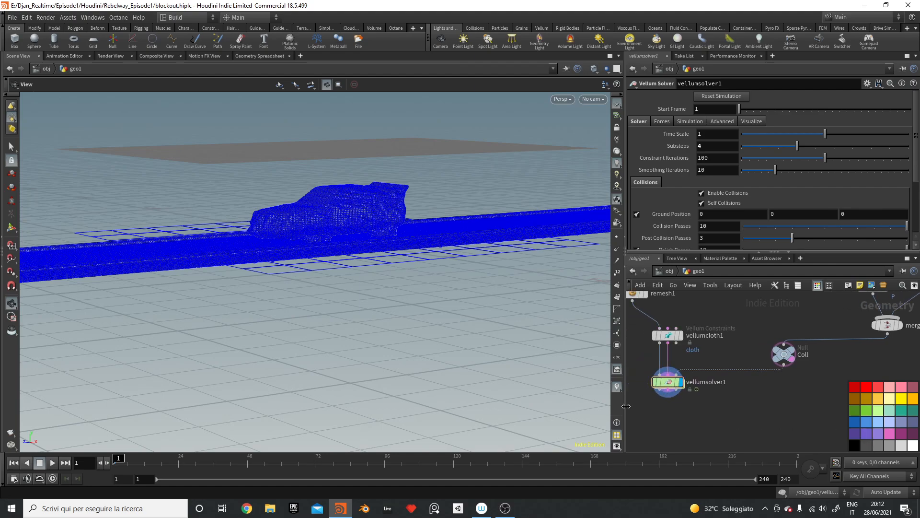
Step: Play the cloth simulation over the car, stop it, and return to frame 1
click(53, 463)
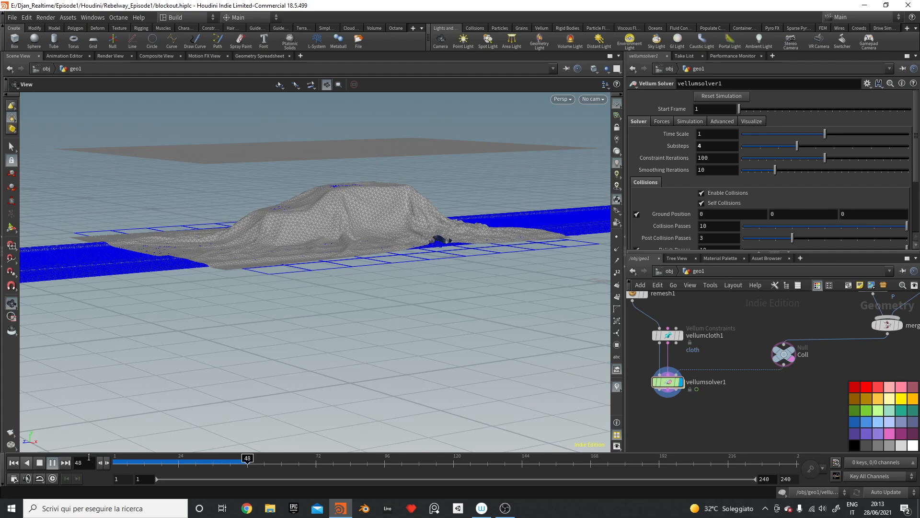
click(40, 463)
drag(378, 263, 318, 249)
click(14, 463)
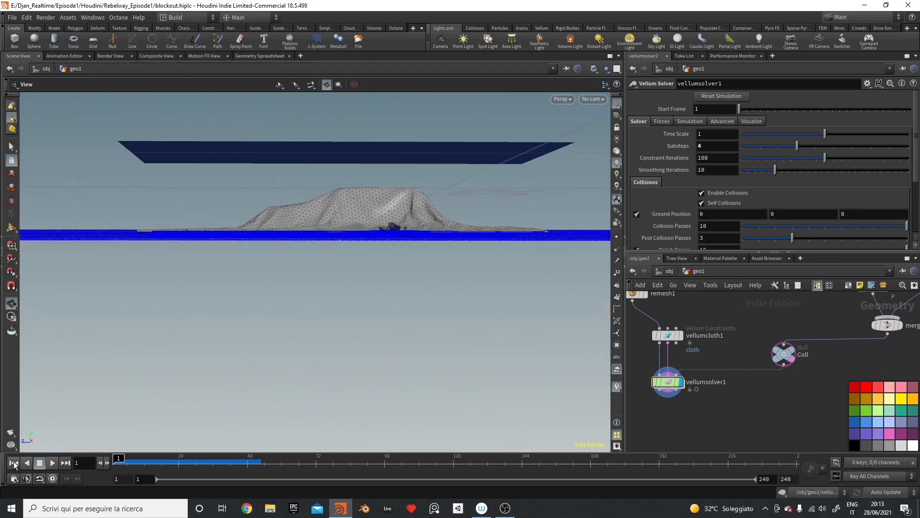
middle_drag(738, 341, 765, 369)
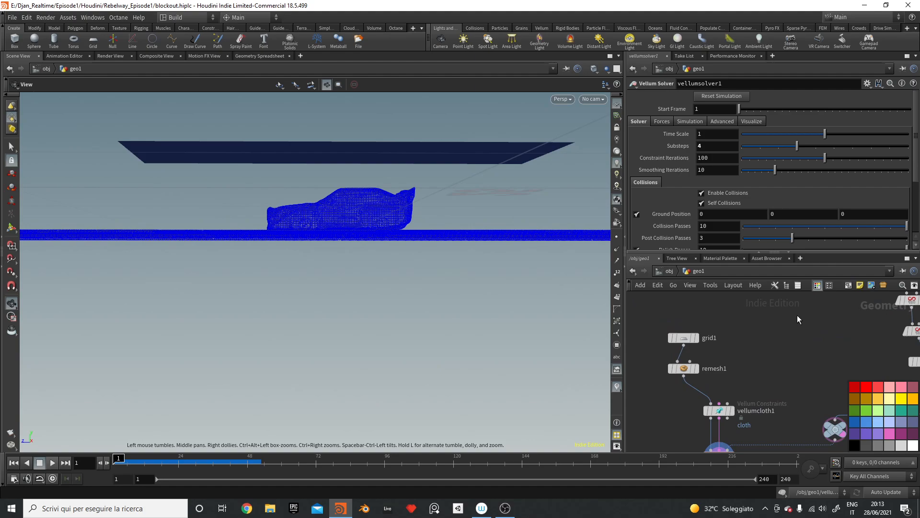
middle_drag(781, 346, 759, 311)
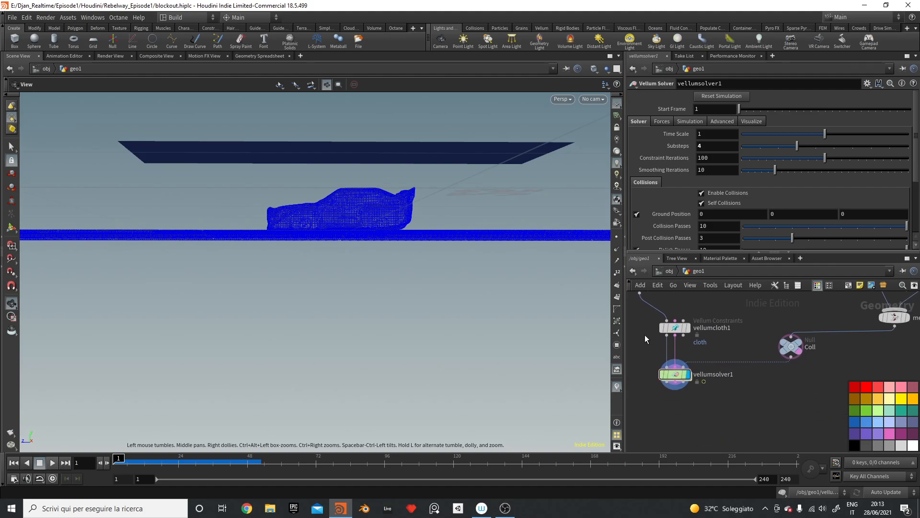
Step: Give vellumcloth1 a uniform mass of 0.1 and uniform thickness of 0.05
click(675, 328)
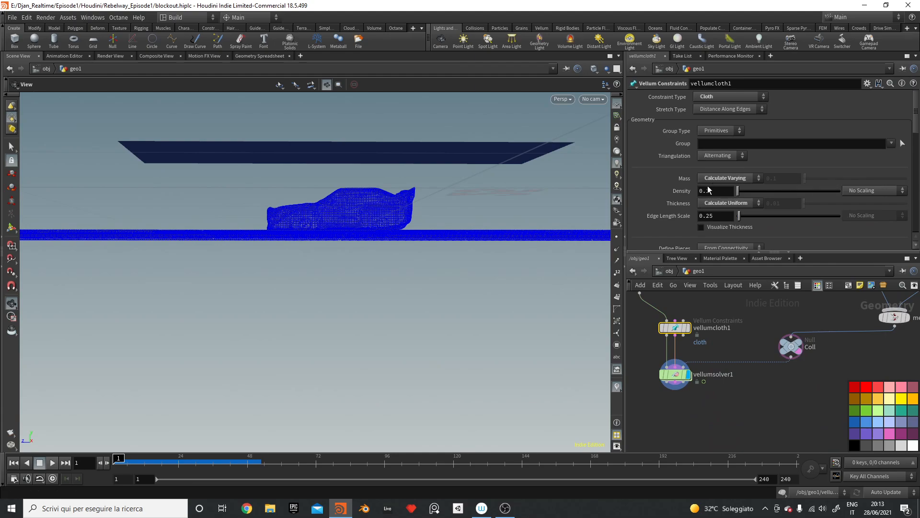
click(728, 178)
click(735, 197)
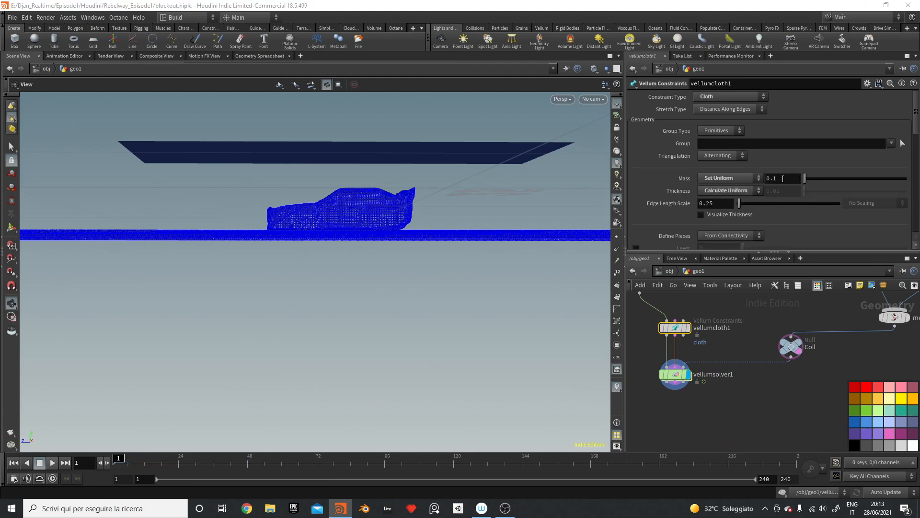
click(729, 191)
click(735, 206)
double_click(774, 190)
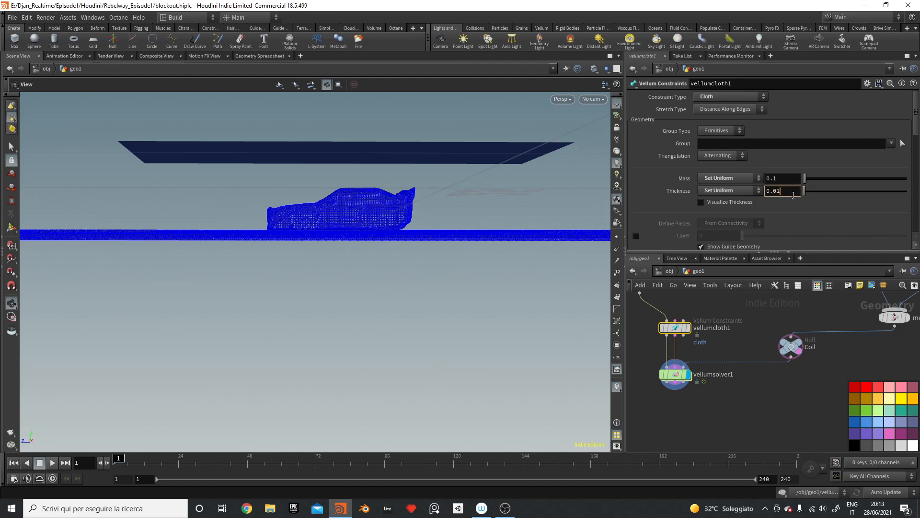
key(BackSpace)
text(5)
key(Return)
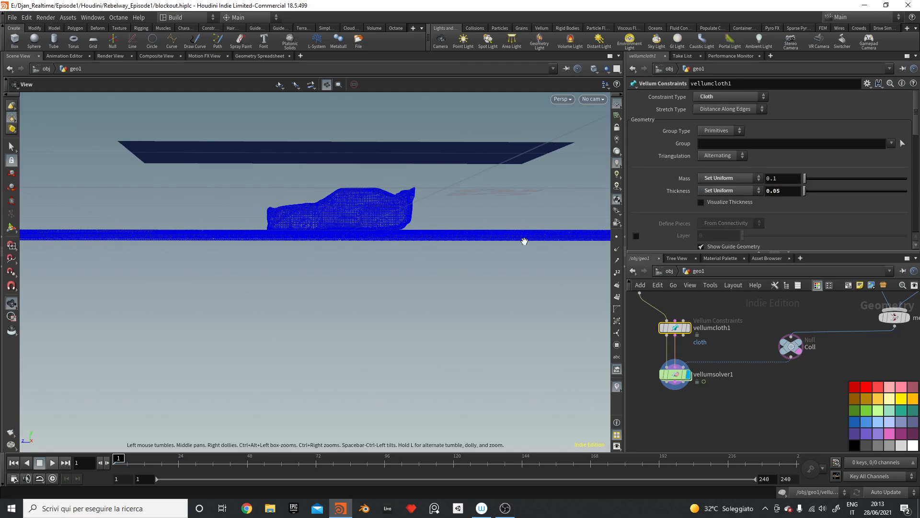
Step: Replay the simulation and stop around frame 43 to inspect the draped cloth
click(52, 462)
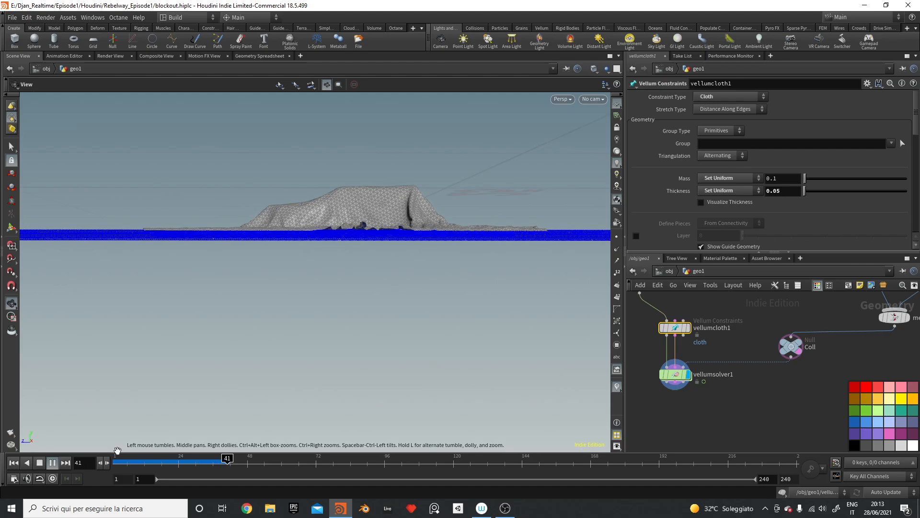
click(40, 463)
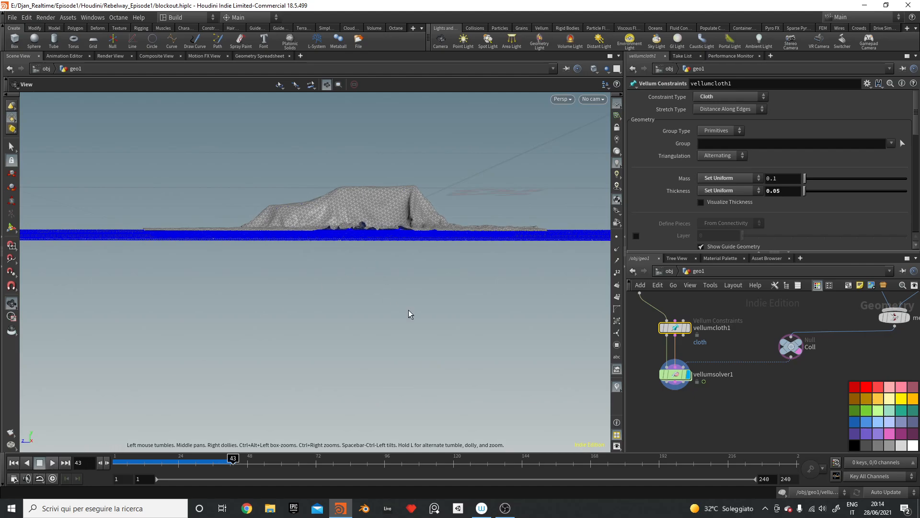
drag(376, 267, 364, 317)
Step: Reset to frame 1 and switch the viewport to the Top view
click(13, 463)
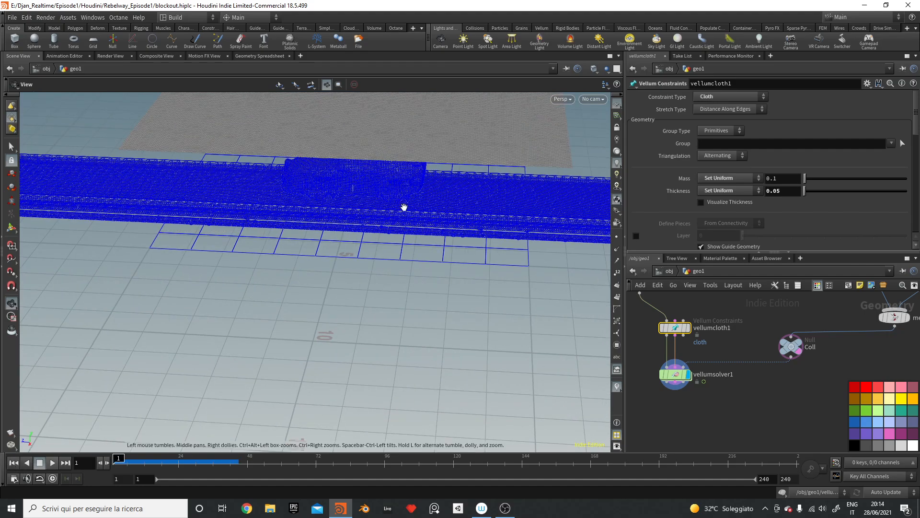
mouse_move(404, 207)
mouse_down()
mouse_move(514, 220)
mouse_move(401, 207)
mouse_up()
click(562, 99)
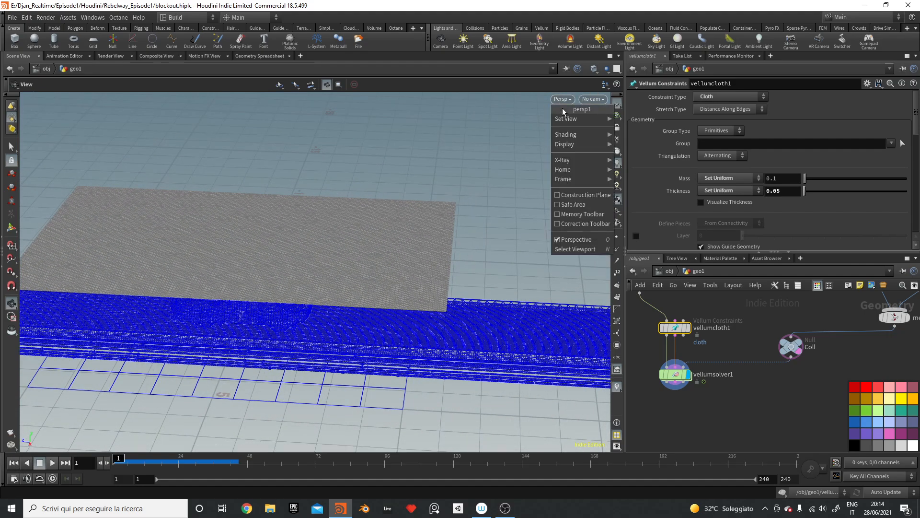
mouse_move(581, 119)
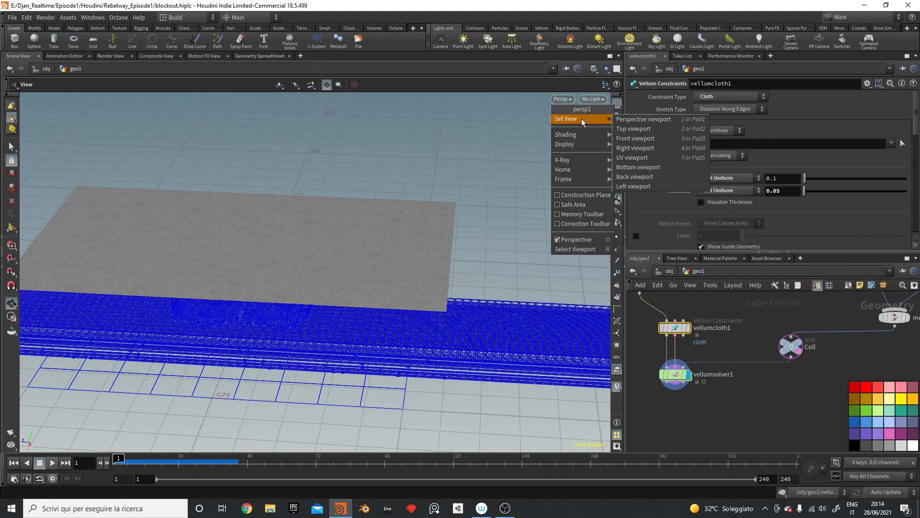
click(666, 131)
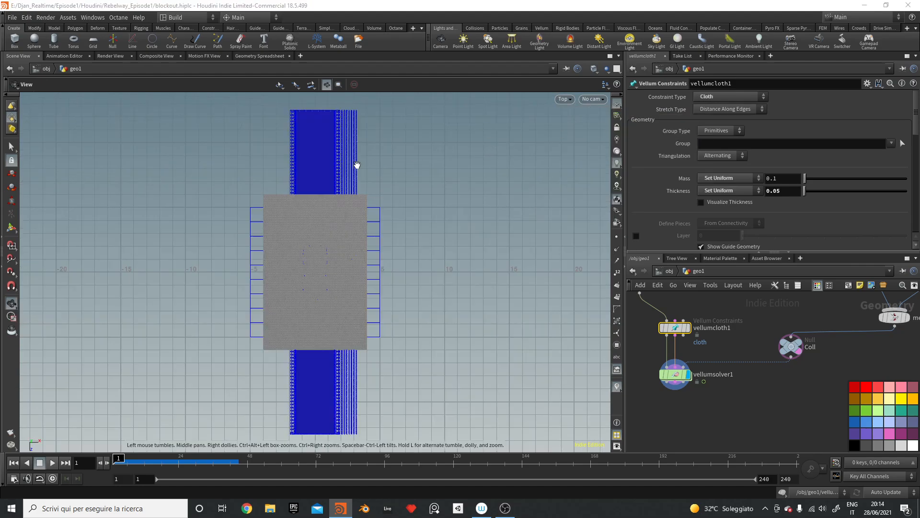
scroll(380, 191, up, 3)
right_drag(636, 91, 608, 111)
middle_drag(355, 206, 458, 233)
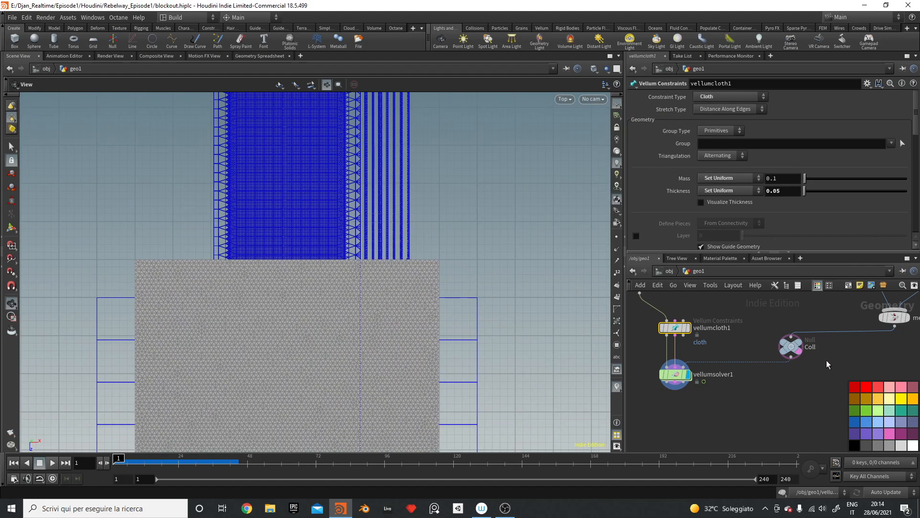
Step: Move remesh1 directly under grid1 in the network
middle_drag(836, 379, 813, 440)
middle_drag(667, 318, 753, 342)
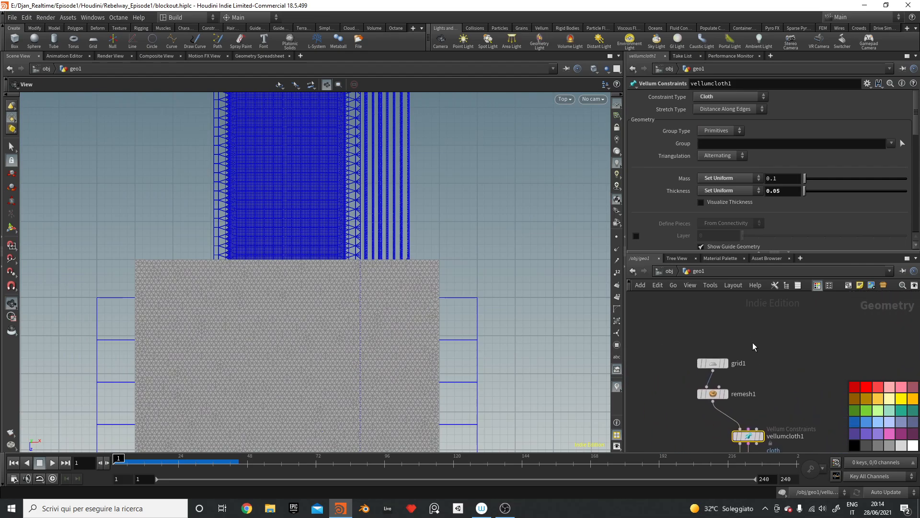
drag(752, 342, 709, 398)
drag(721, 355, 677, 353)
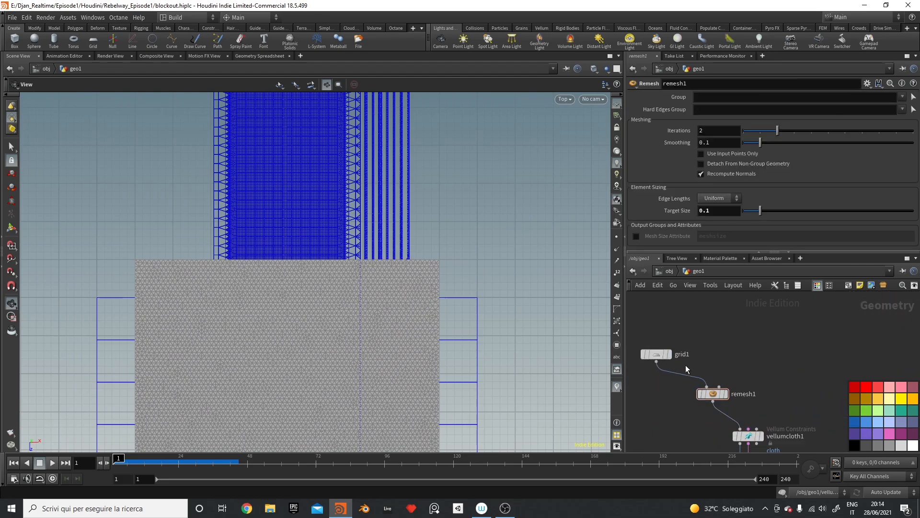
drag(712, 394, 661, 389)
Step: Add a Curve node, curve1, to the network and set its primitive type to NURBS
key(Tab)
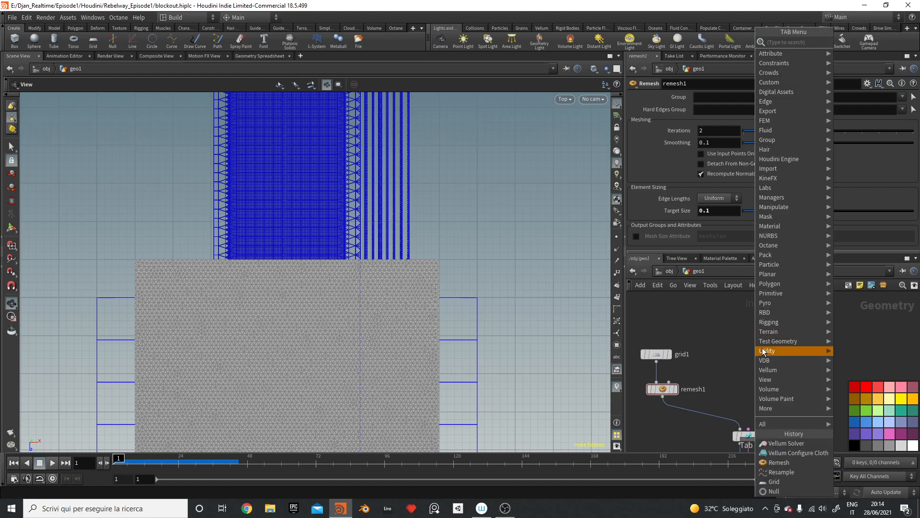
mouse_move(765, 349)
text(cur)
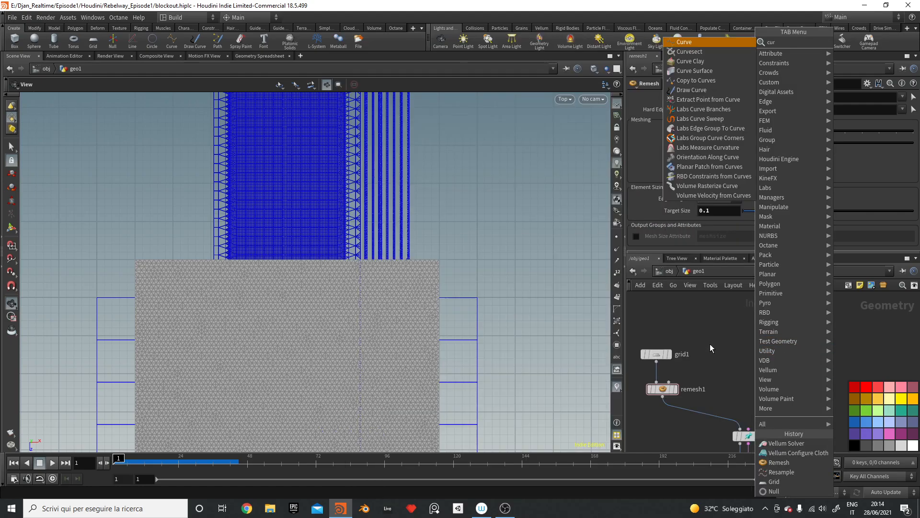
key(Return)
click(788, 333)
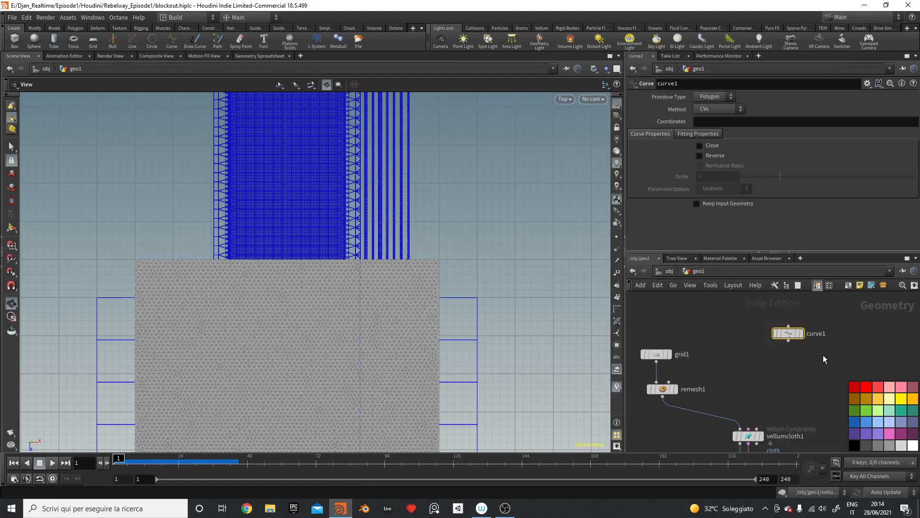
click(714, 96)
click(711, 106)
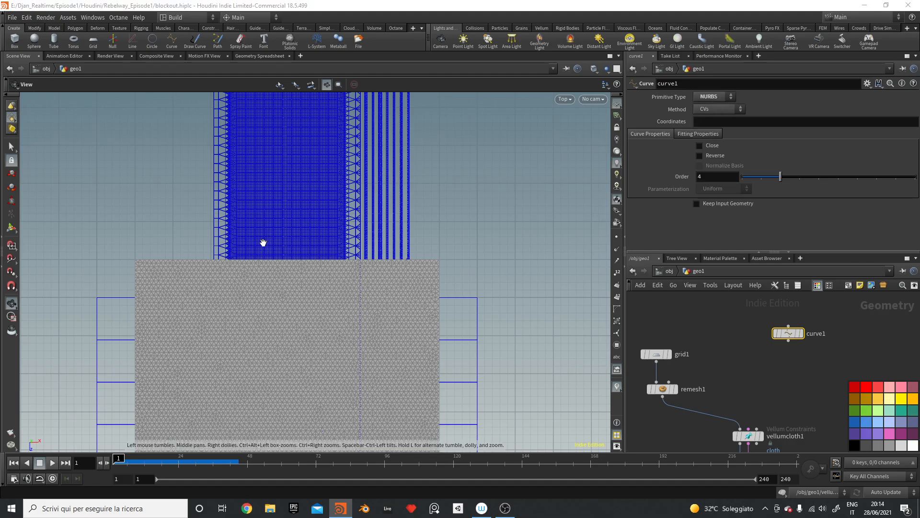
Step: Draw a wavy ten-point curve running lengthwise over the grid in the Top view
mouse_move(263, 243)
right_down()
mouse_move(529, 133)
mouse_move(123, 212)
right_up()
key(Return)
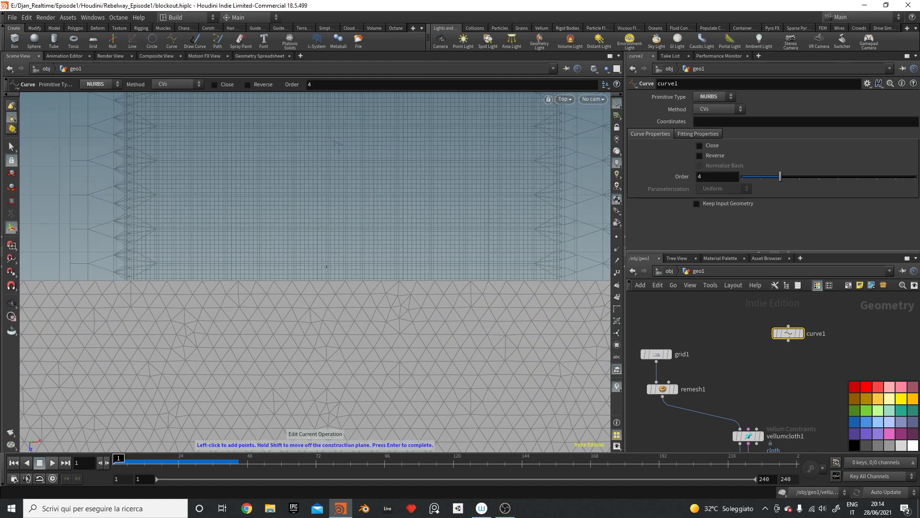
alt+right_drag(378, 202, 181, 349)
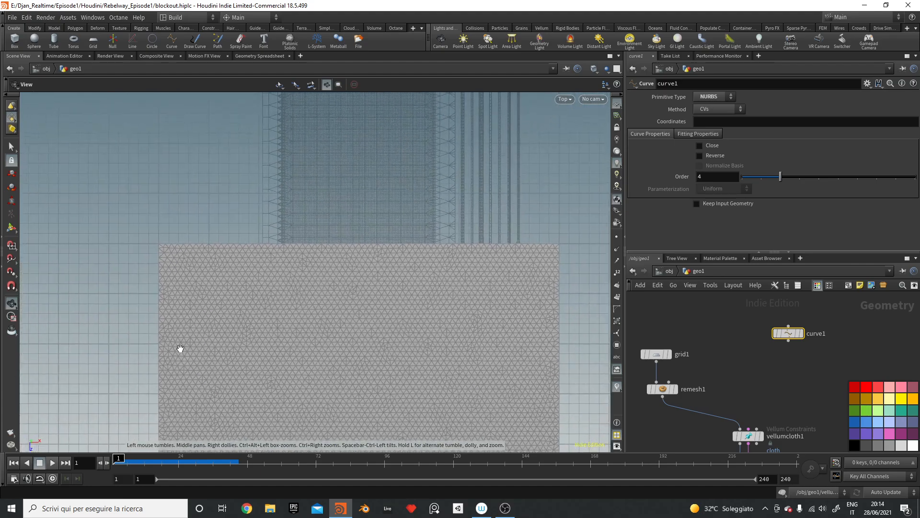
click(372, 241)
click(355, 202)
click(389, 175)
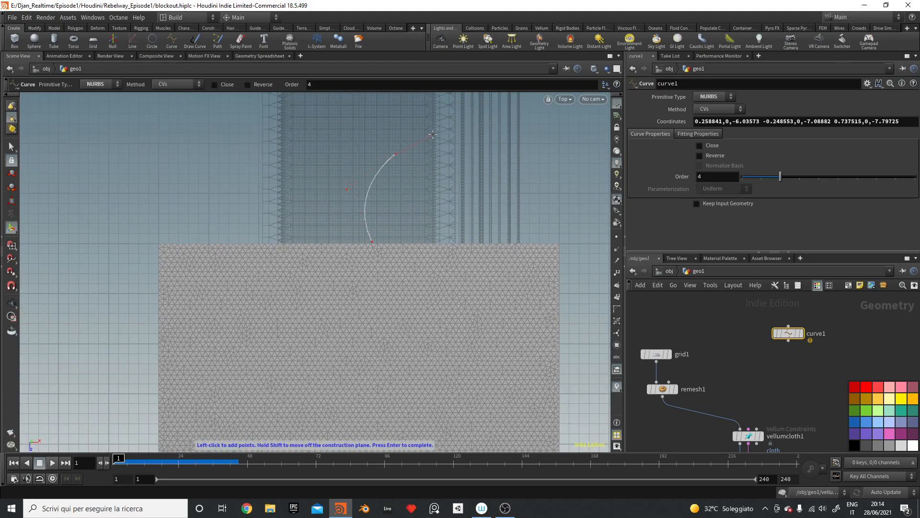
alt+middle_drag(397, 139, 418, 262)
click(445, 224)
click(397, 185)
click(410, 146)
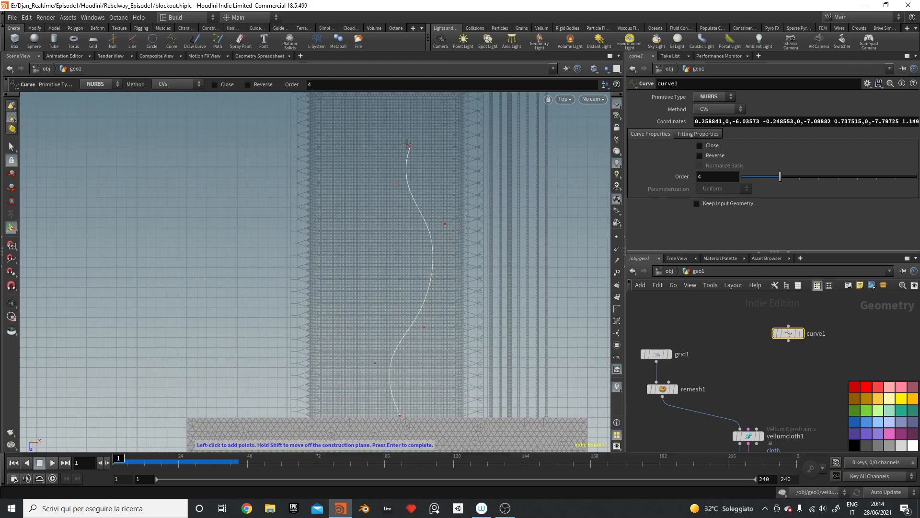
alt+middle_drag(409, 146, 401, 311)
click(414, 244)
click(430, 194)
click(401, 162)
click(412, 131)
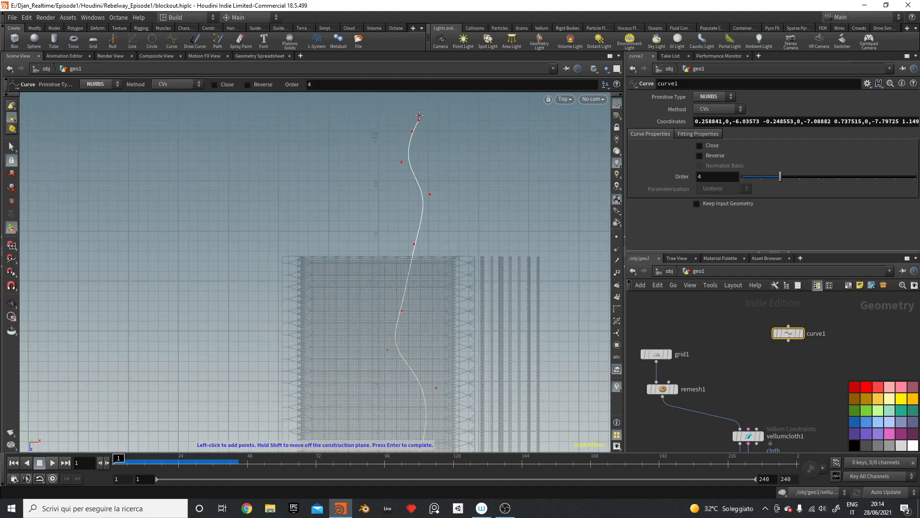
key(Escape)
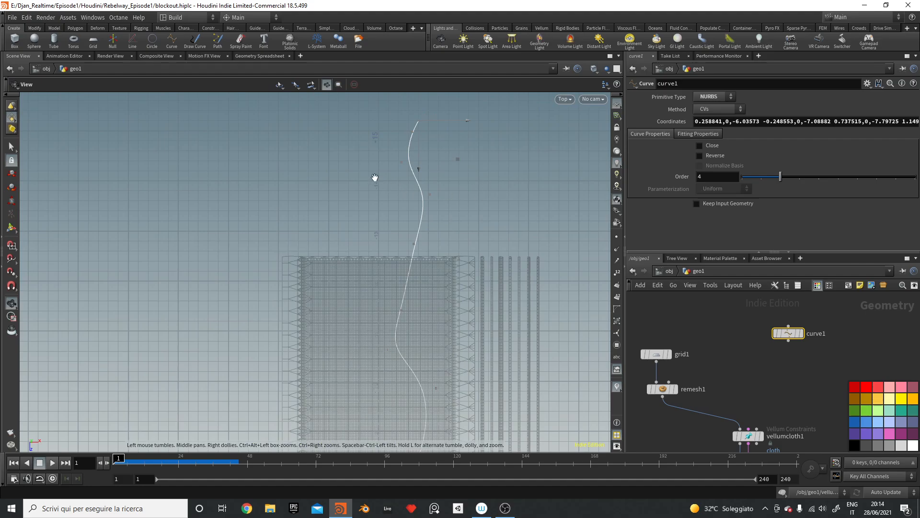
key(Return)
scroll(467, 190, down, 2)
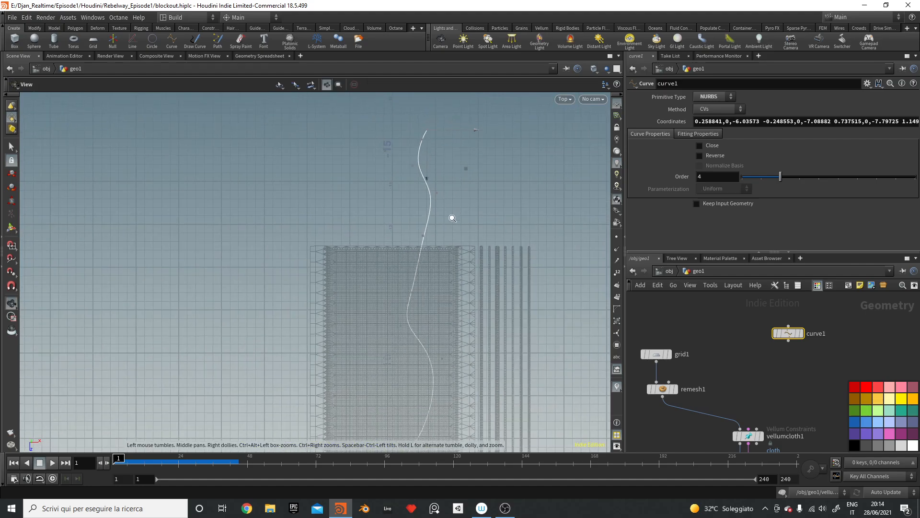
Step: Switch the viewport back to a perspective view
click(564, 99)
mouse_move(593, 119)
click(642, 118)
Step: Add a Transform node, transform1, below curve1
key(Escape)
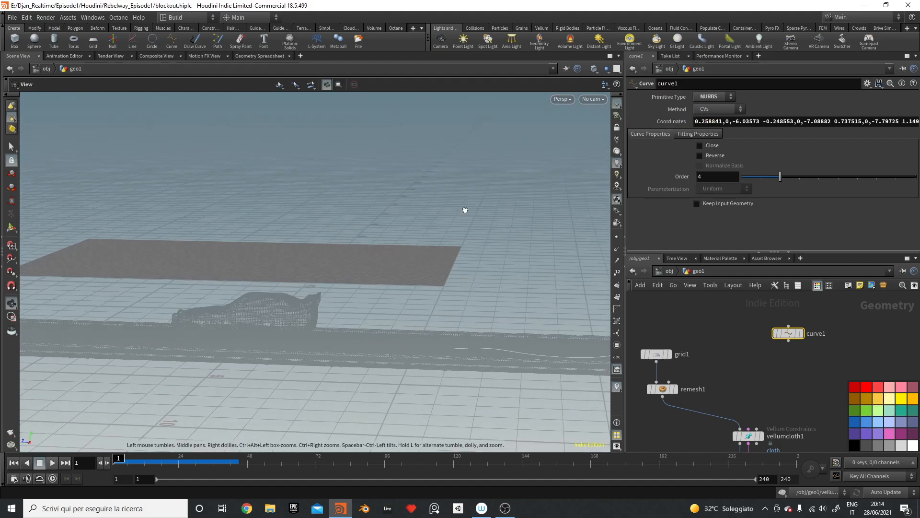
key(Return)
key(Tab)
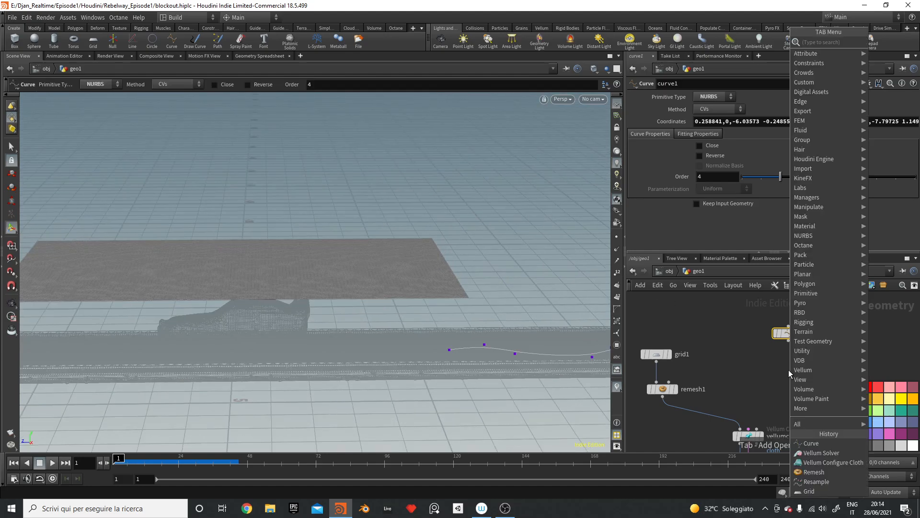
text(transf)
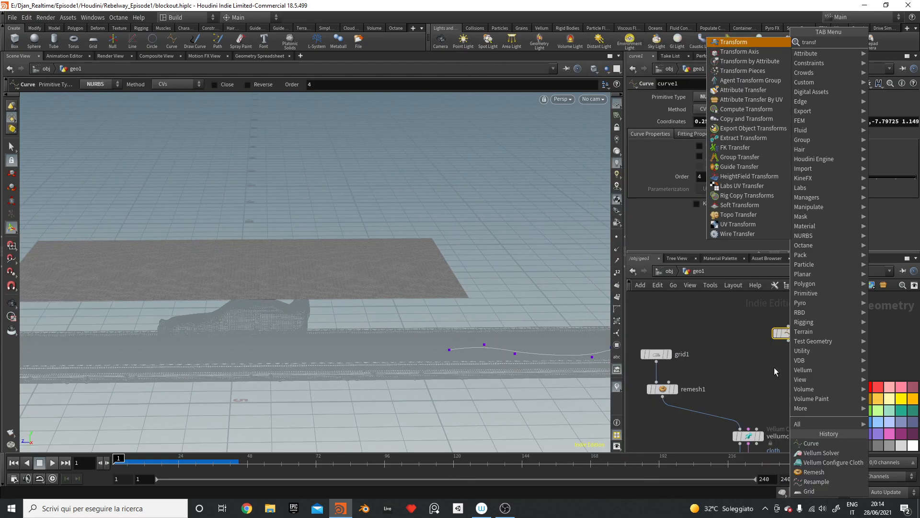
key(Return)
click(789, 364)
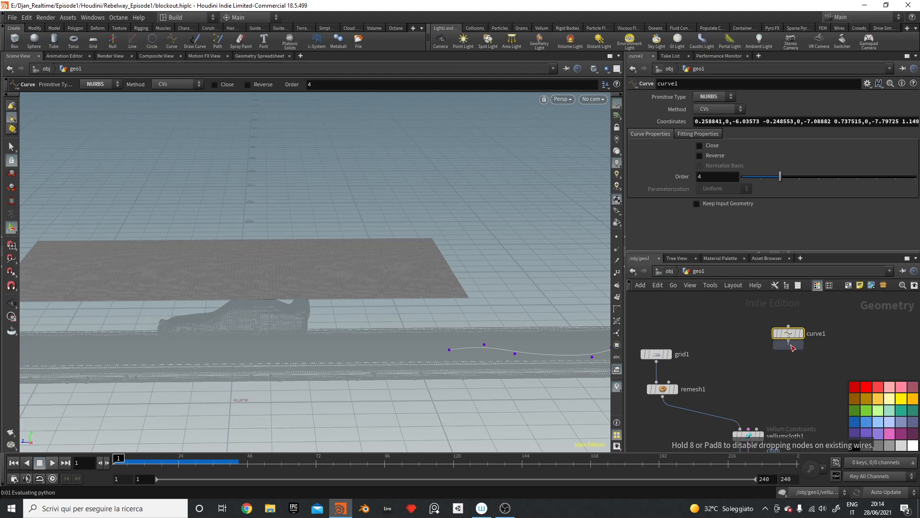
Step: Copy grid1's Center Y parameter (2.37168), undoing an accidental reset to 0
click(657, 353)
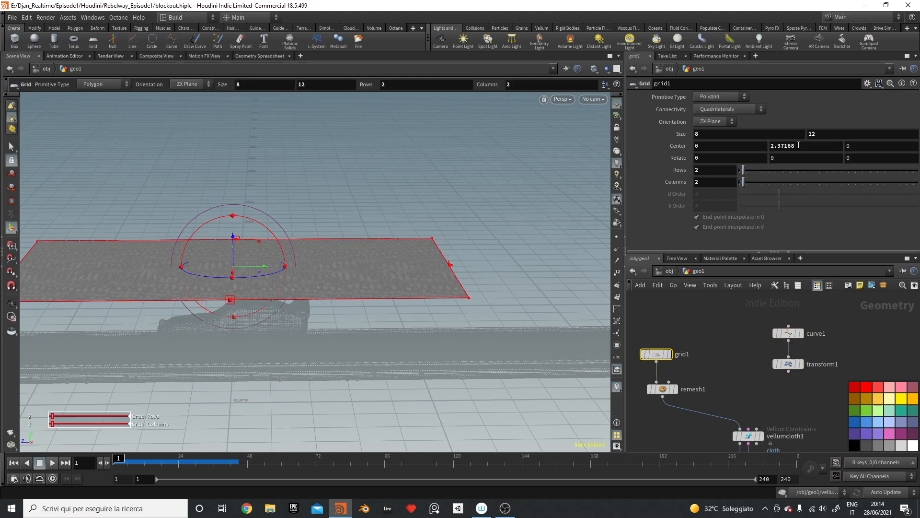
middle_drag(798, 145, 797, 151)
right_click(769, 155)
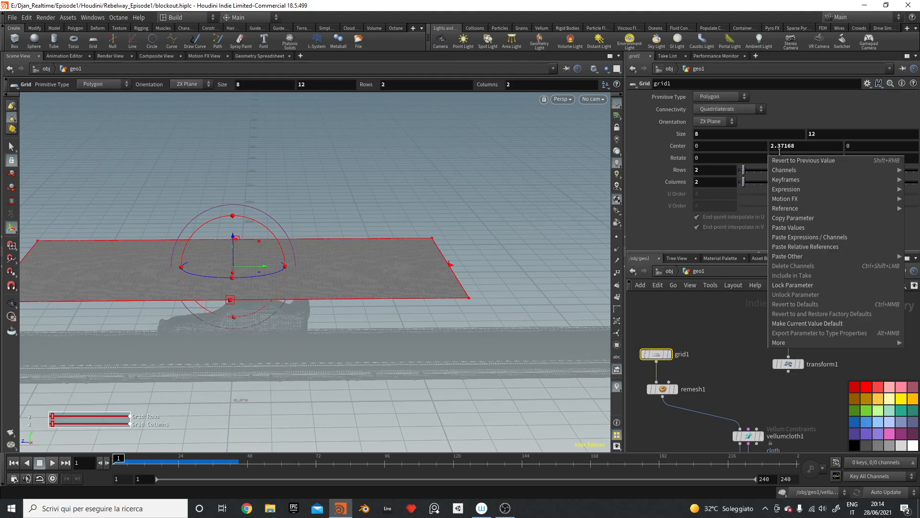
click(780, 157)
right_click(780, 149)
click(817, 215)
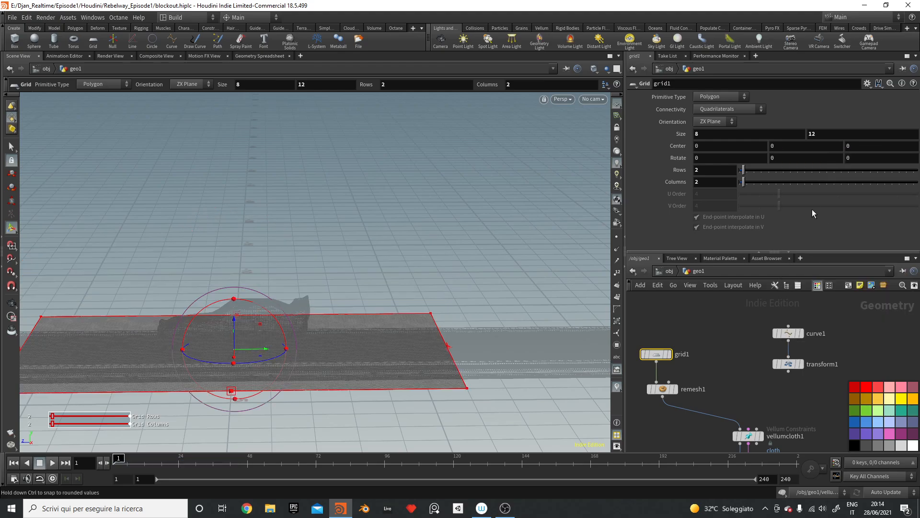
key(ctrl+z)
right_click(788, 150)
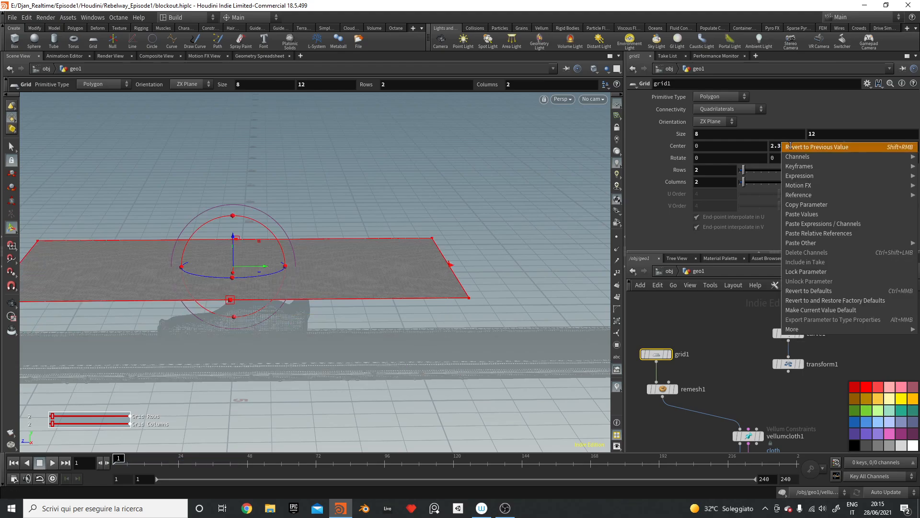
click(796, 205)
Step: Paste it as a relative reference into transform1's Translate Y, giving ch("../grid1/ty")
drag(799, 380, 799, 380)
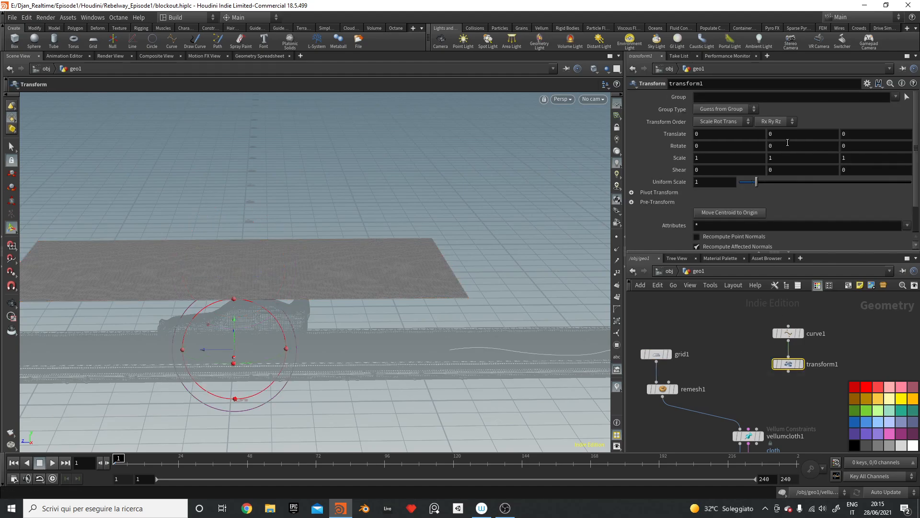
right_click(783, 131)
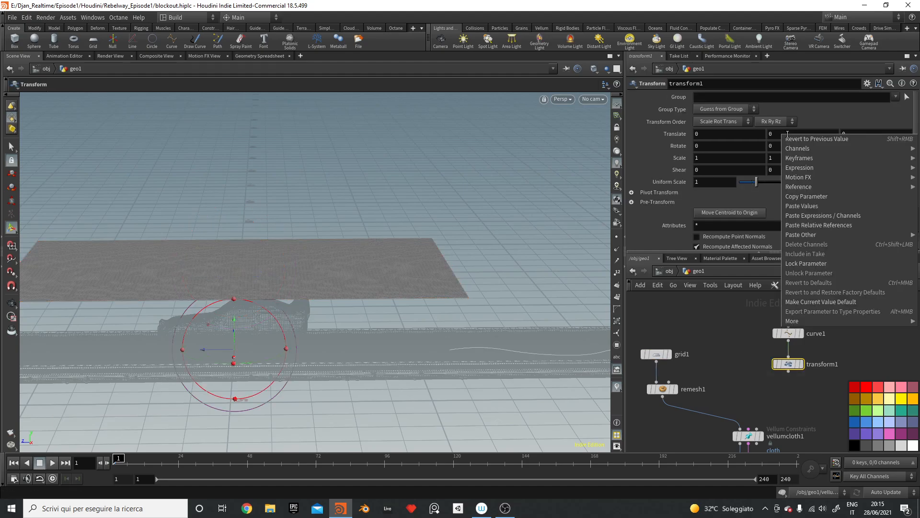
click(822, 226)
alt+drag(465, 244, 476, 276)
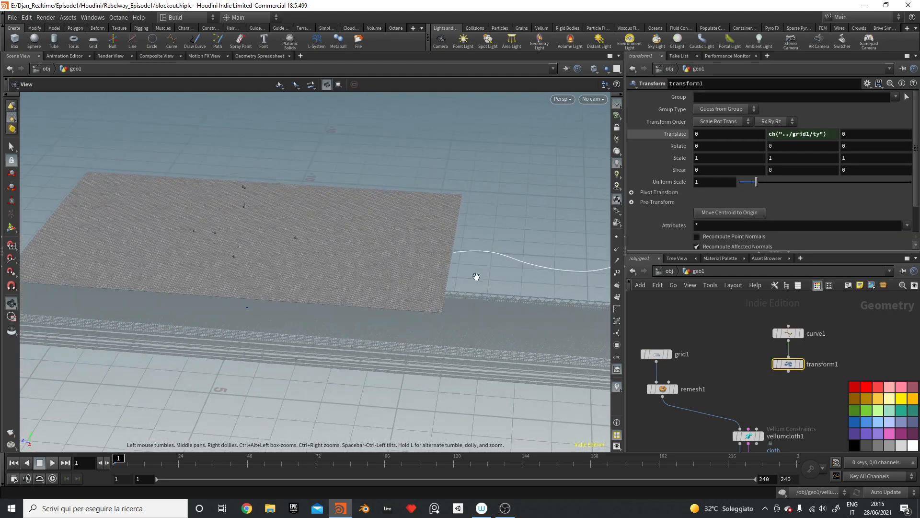
alt+middle_drag(541, 259, 450, 257)
key(Return)
key(Tab)
Step: Add a Resample node under transform1 and display the curve's points
text(res)
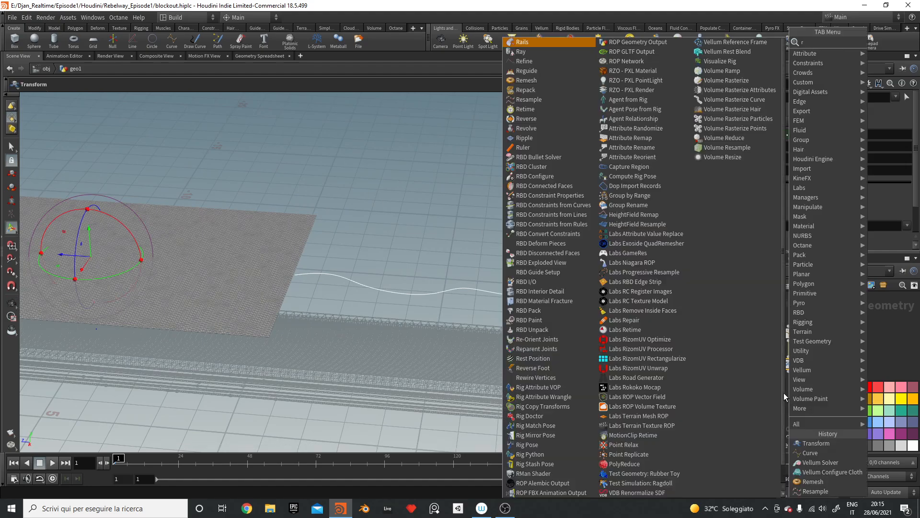
key(Return)
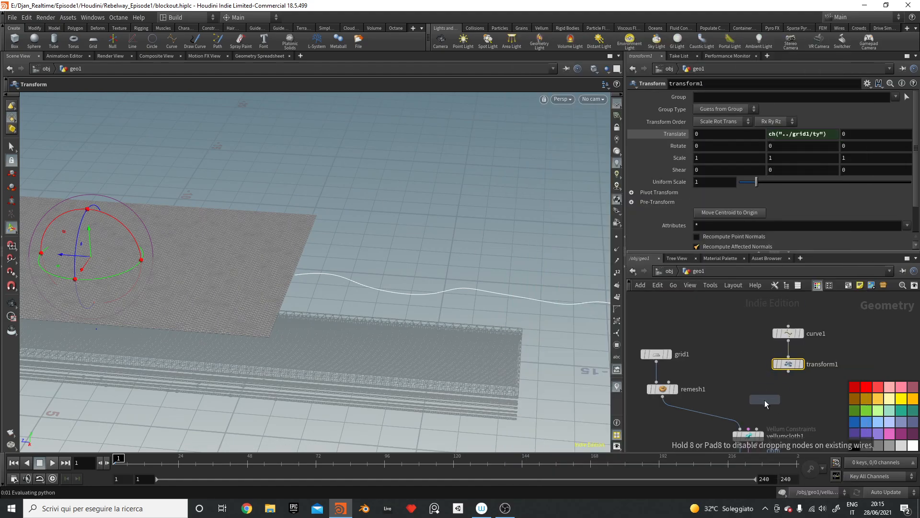
click(788, 393)
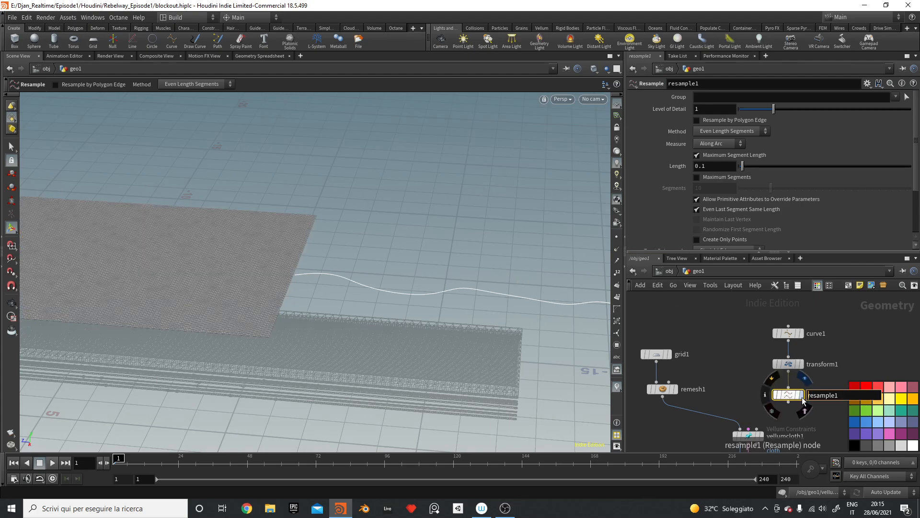
click(617, 237)
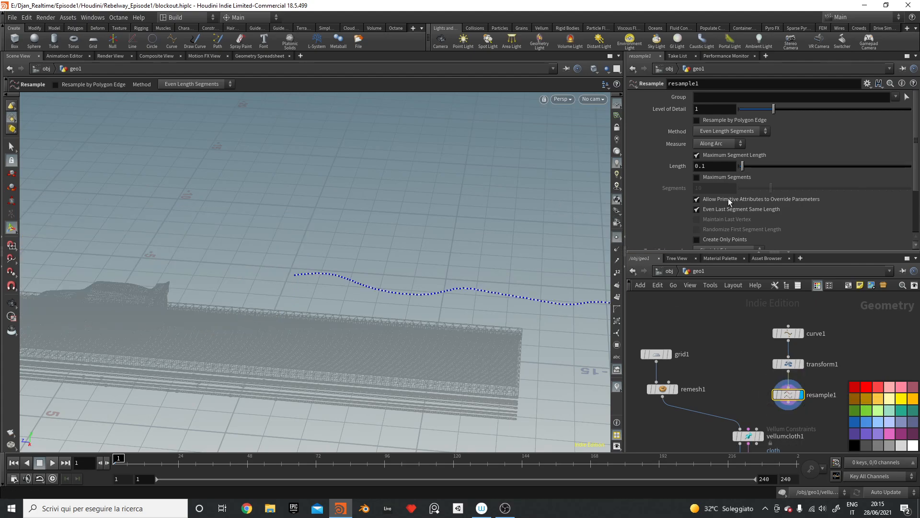
Step: Set the resample Length to 0.3 for wider point spacing
click(716, 167)
text(2)
key(Return)
click(722, 168)
text(3)
key(Return)
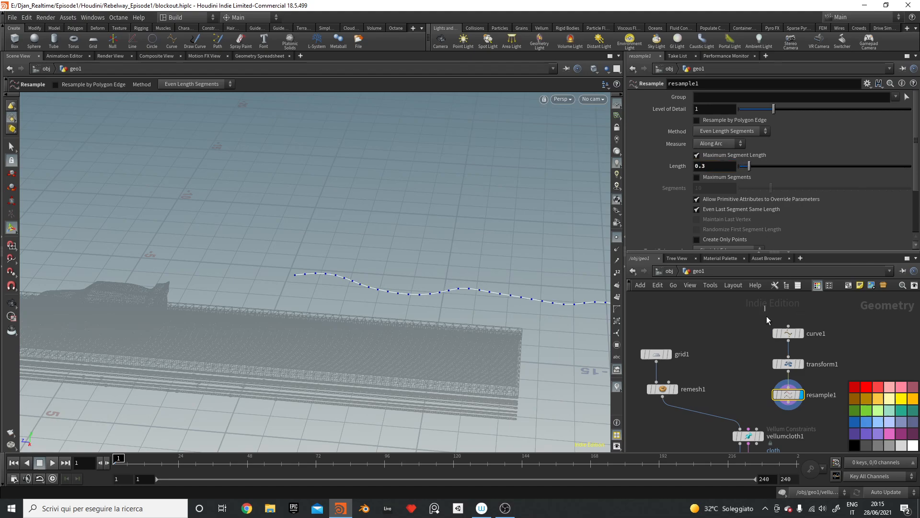
drag(767, 317, 785, 361)
key(Tab)
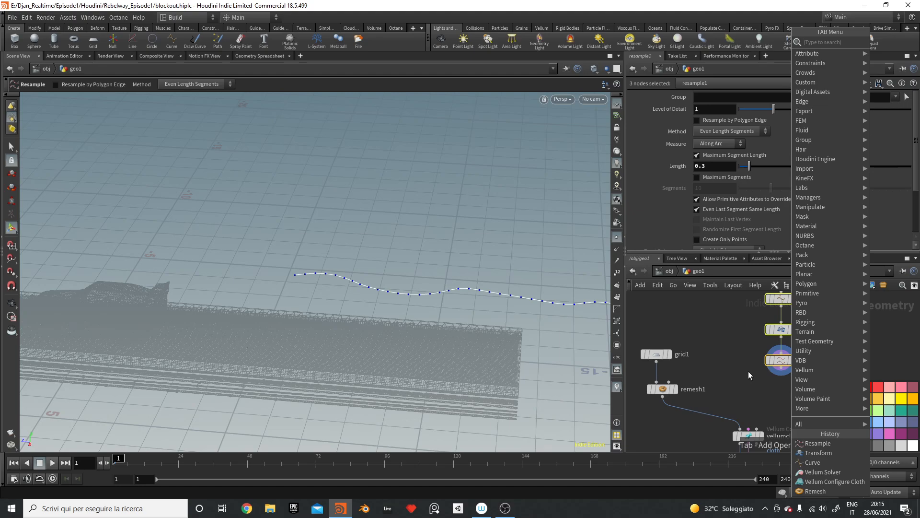
Step: Place smooth2 beneath resample1 and shift the curve-chain nodes up and right
text(smooth)
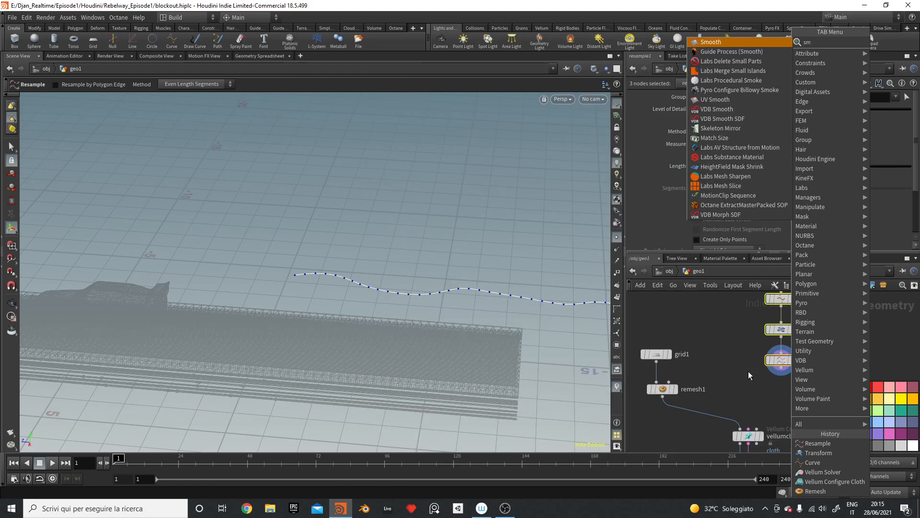
key(Return)
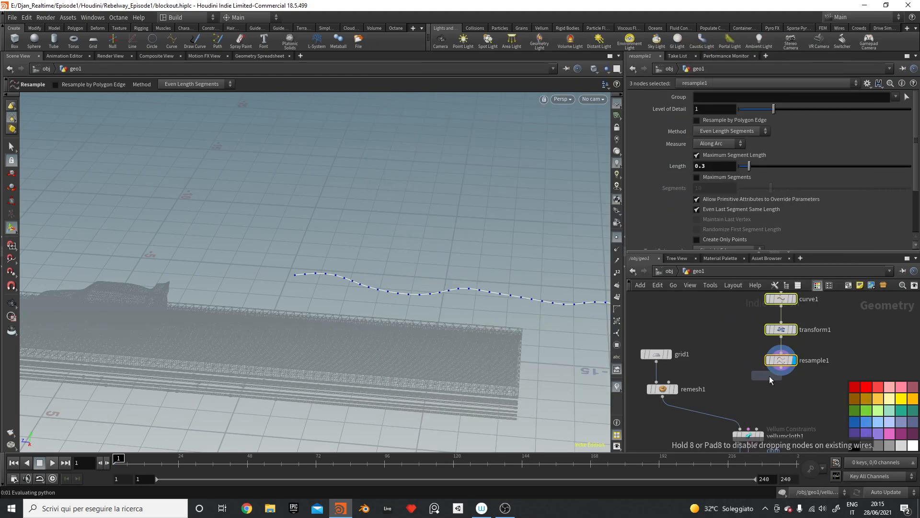
click(770, 378)
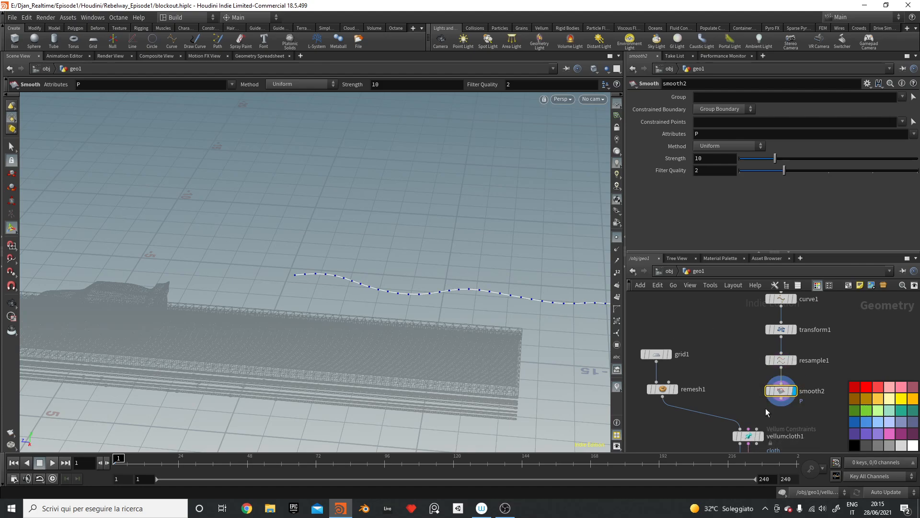
drag(754, 305, 789, 378)
key(Tab)
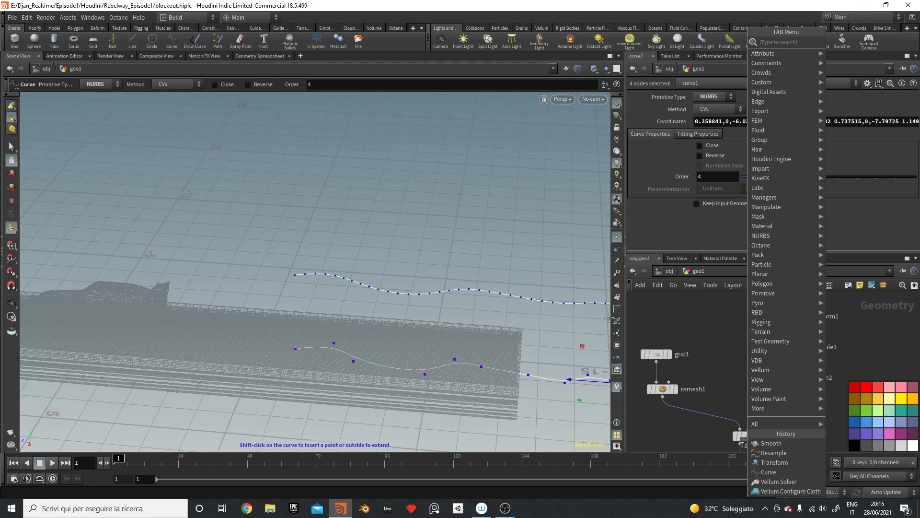
text(group)
key(Return)
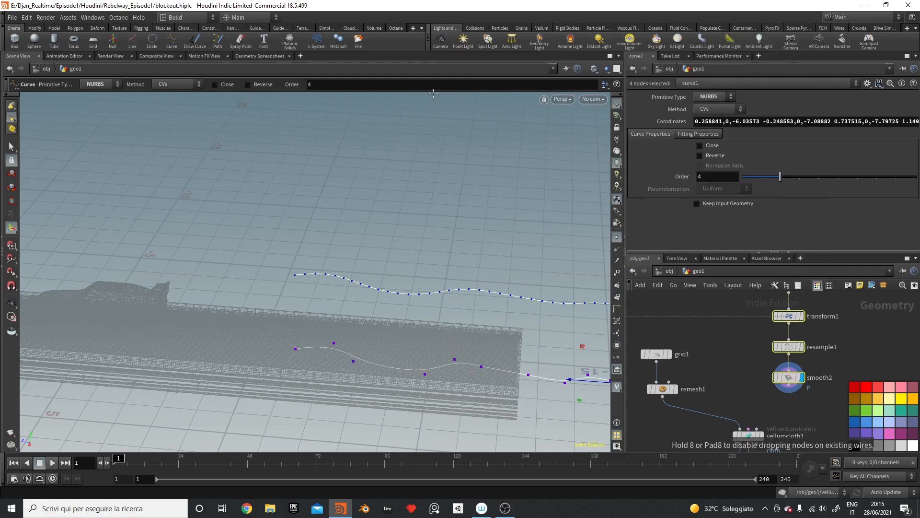
Step: Insert group1 between remesh1 and vellumcloth1, name its group 'cloth', and save the scene
click(694, 415)
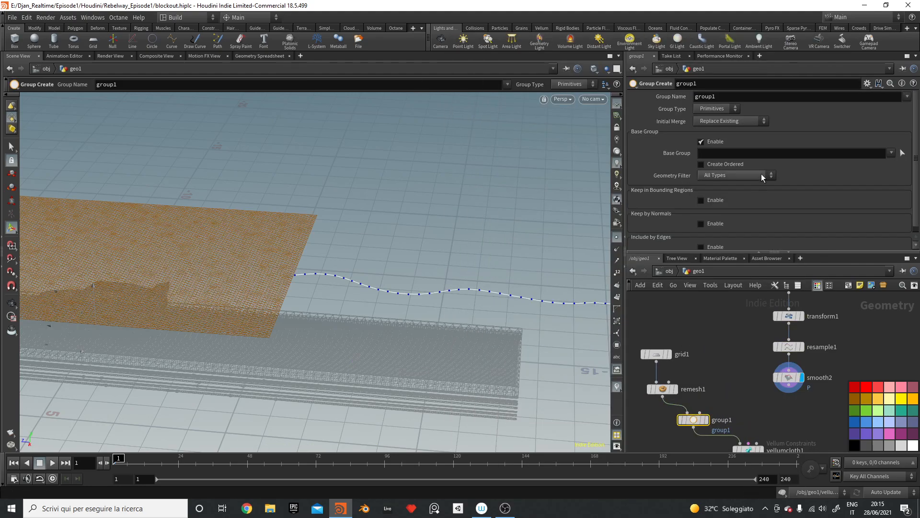
double_click(704, 98)
text(CLOTH)
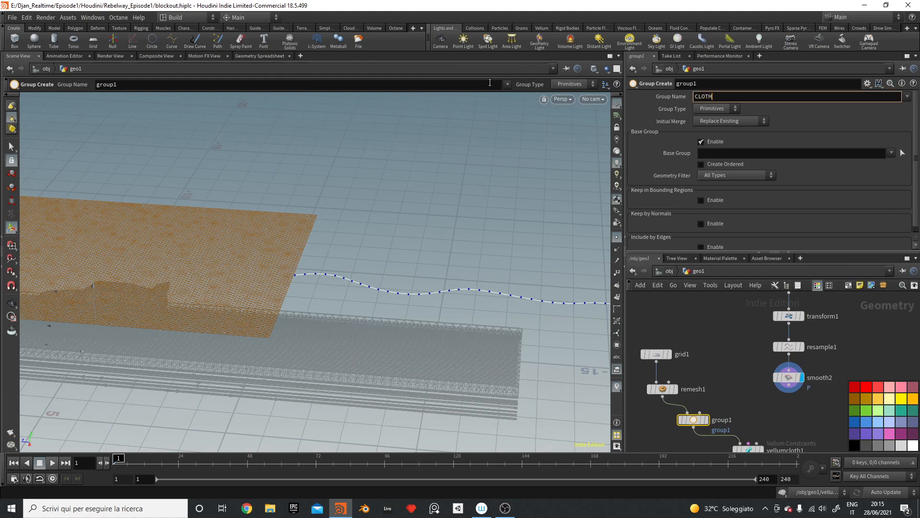
key(Return)
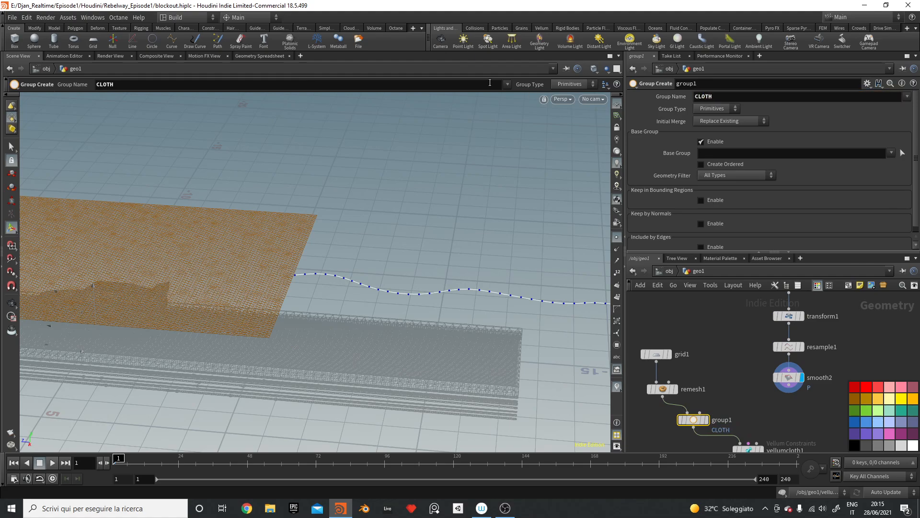
double_click(724, 99)
text(cloth)
key(Return)
key(ctrl+s)
Step: Add group2 below smooth2 for the string curve
key(Tab)
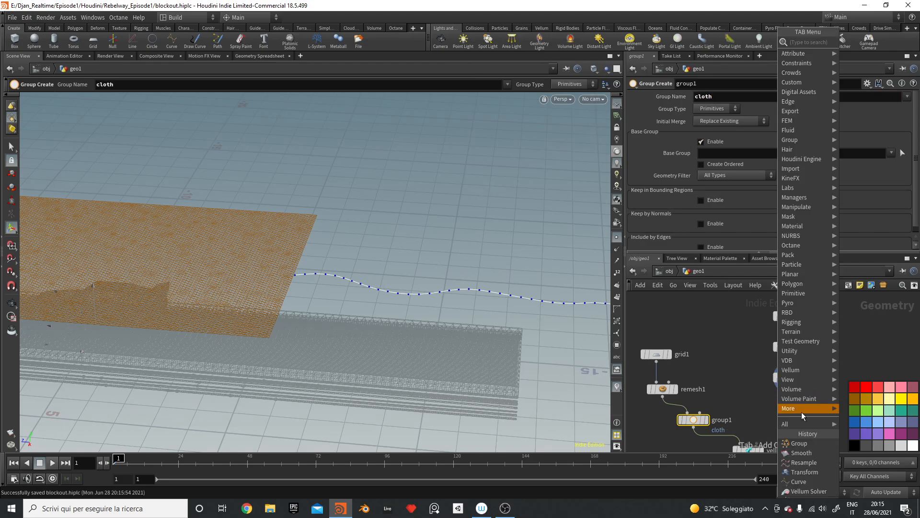
text(group)
key(Return)
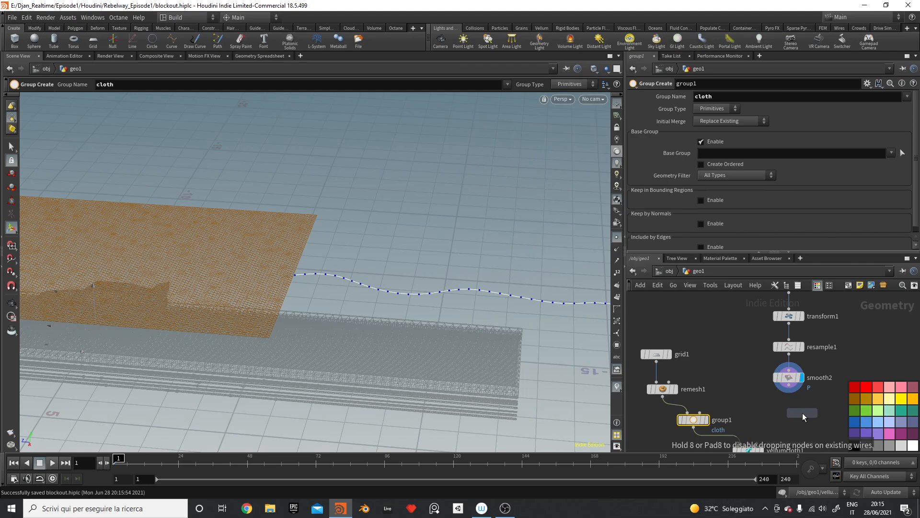
click(803, 413)
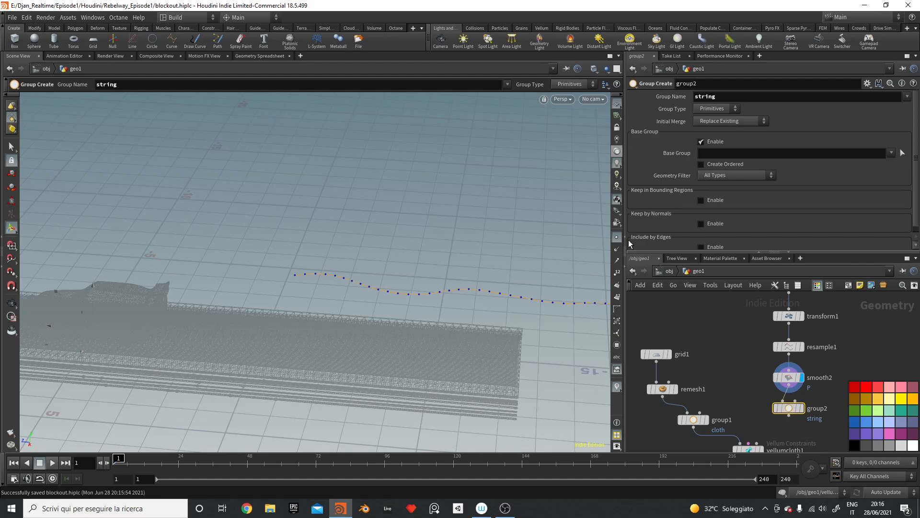
key(Escape)
drag(391, 255, 280, 248)
key(Return)
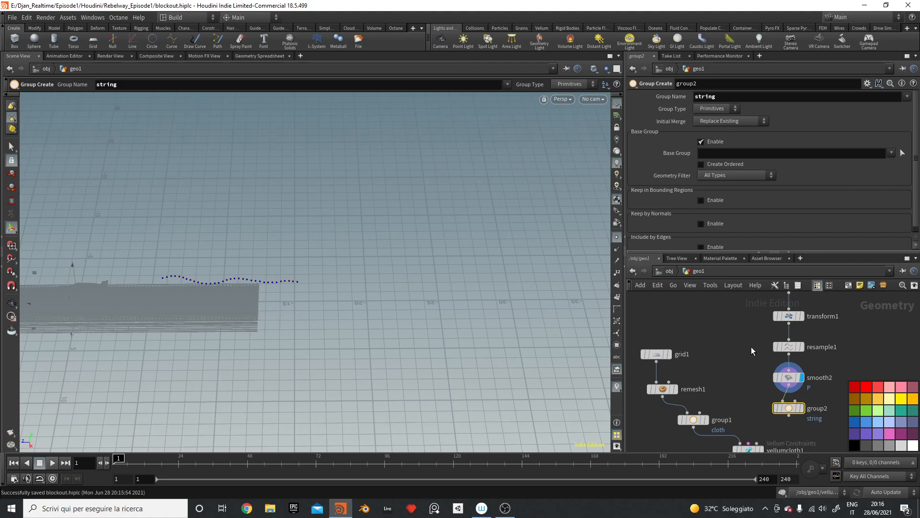
key(Tab)
text(transf)
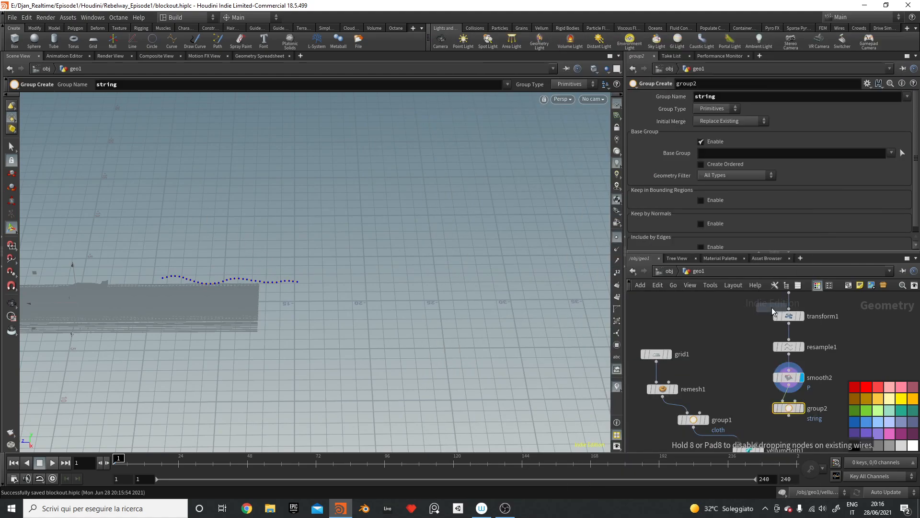
key(Return)
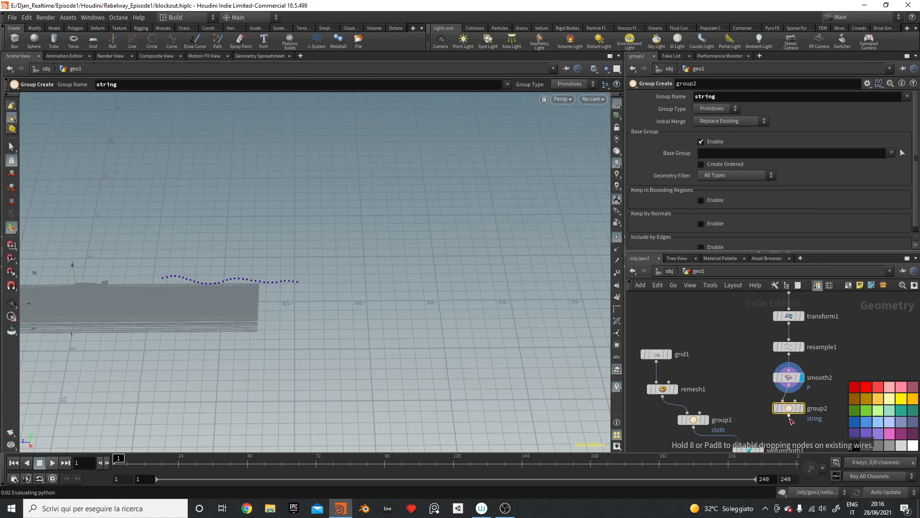
Step: Place transform2 under group2 and extend the global end frame to 450
click(791, 421)
scroll(730, 342, down, 5)
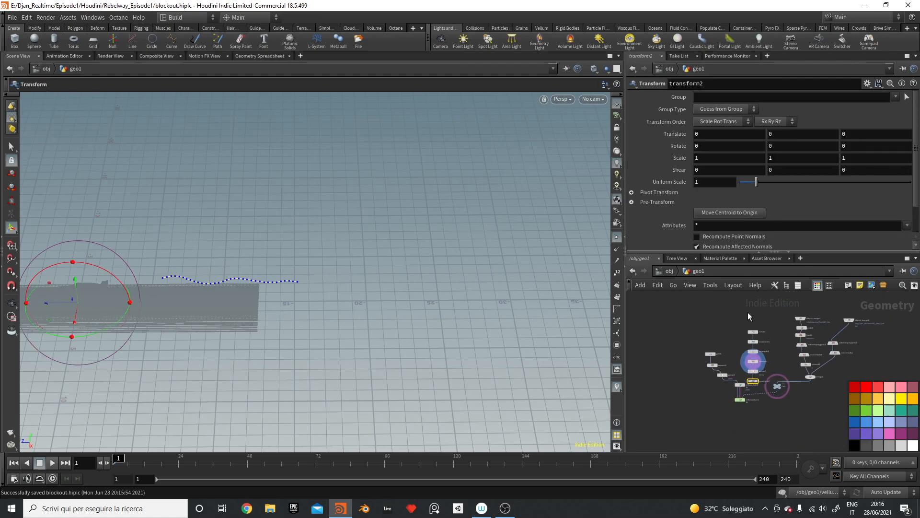
drag(748, 313, 752, 358)
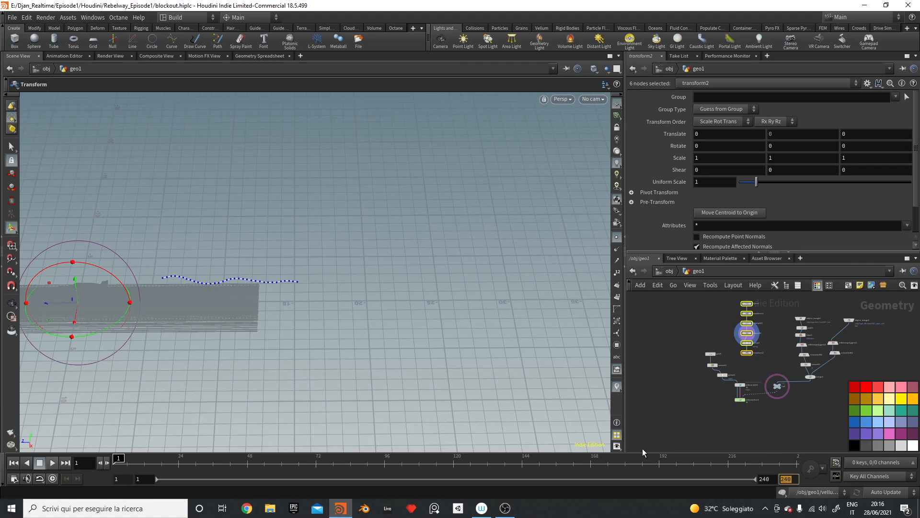
text(450)
key(Return)
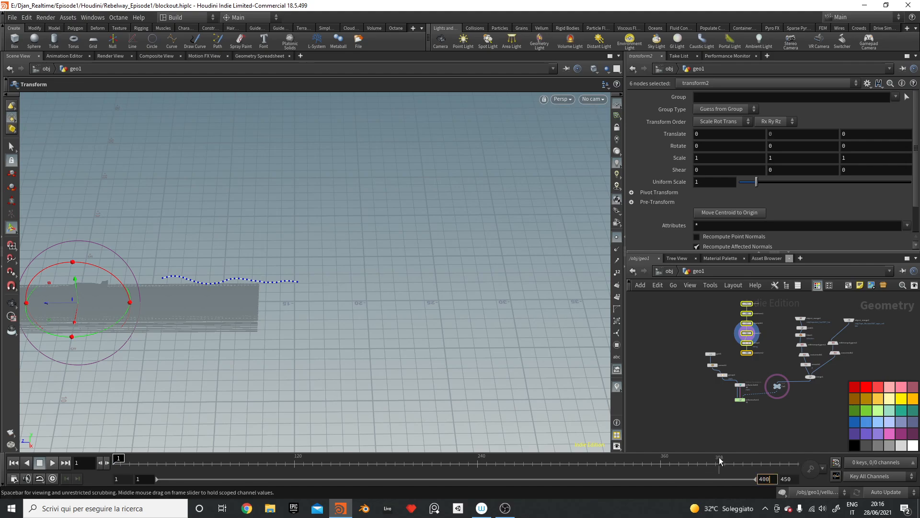
key(Return)
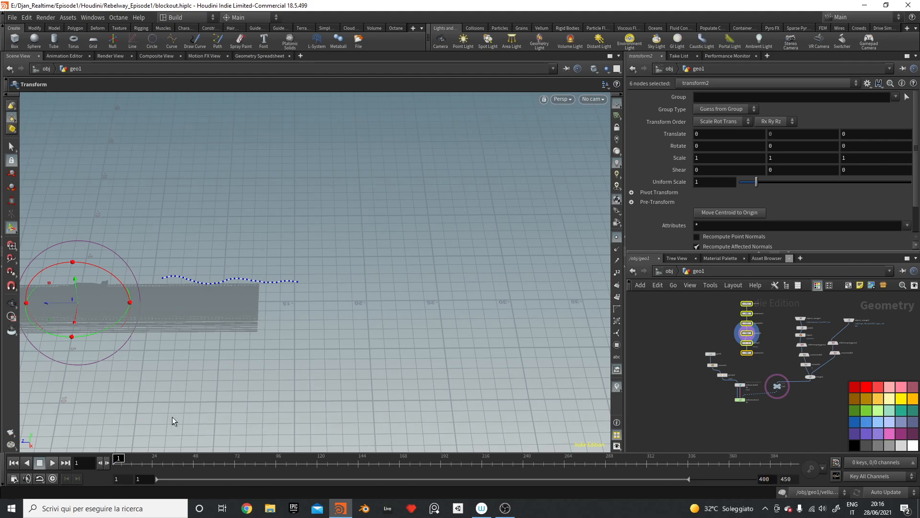
Step: Set the display flag on transform2 and scrub the timeline to check it
mouse_move(741, 339)
click(712, 331)
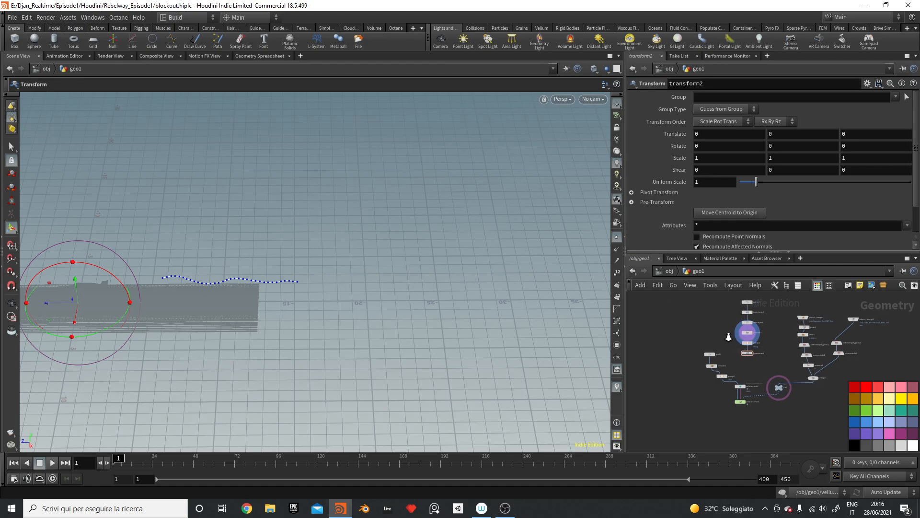
scroll(724, 349, up, 4)
drag(800, 390, 798, 389)
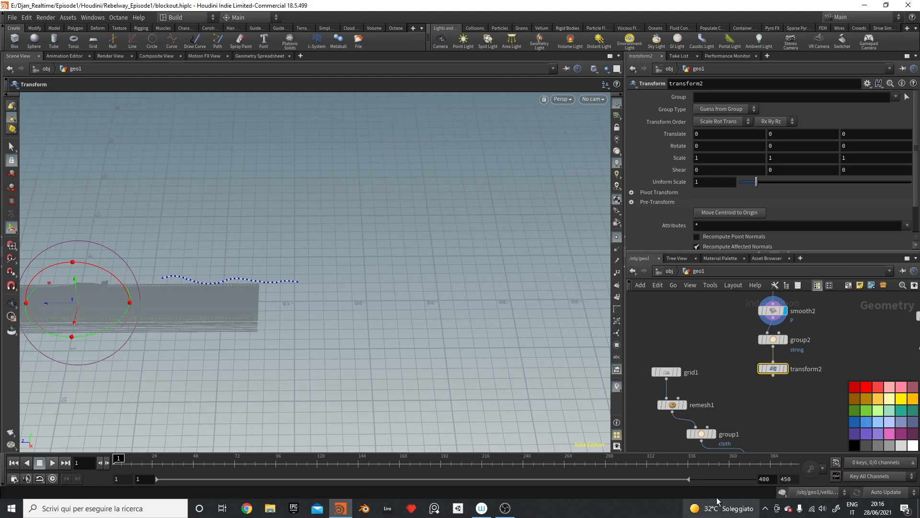
click(786, 368)
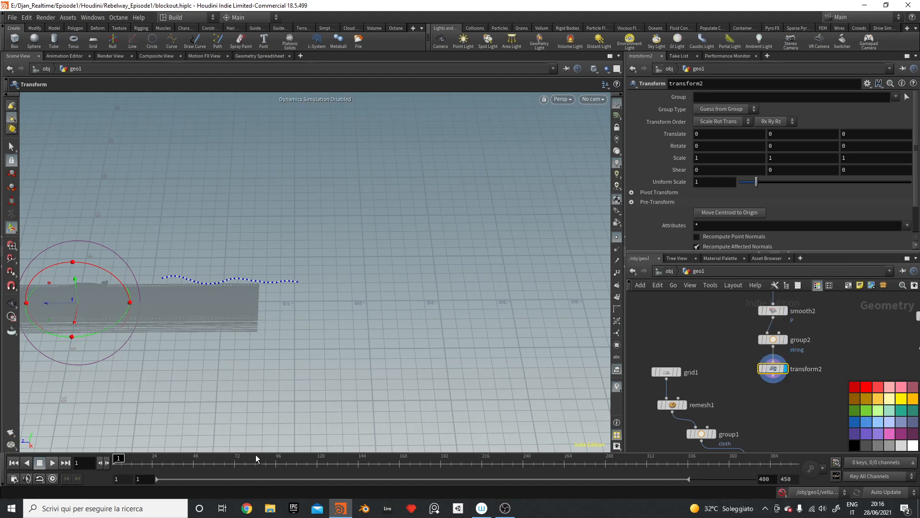
drag(255, 459, 154, 466)
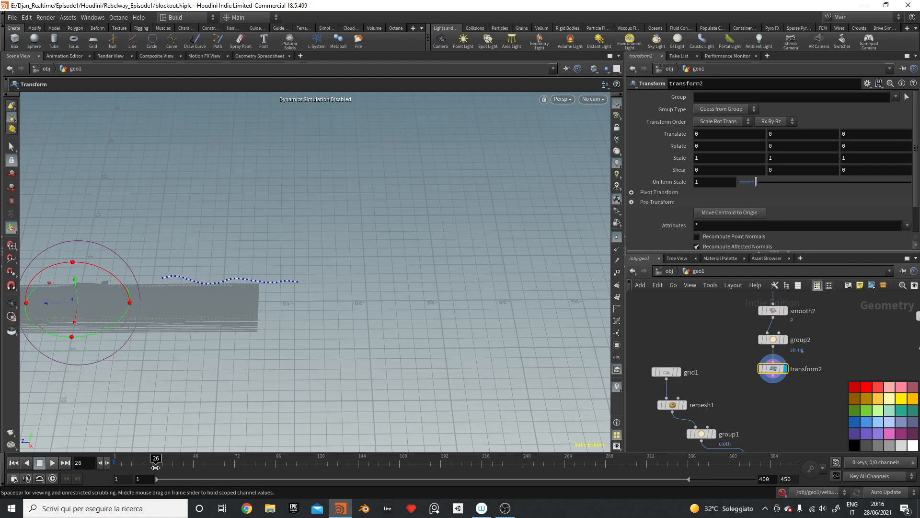
drag(155, 467, 159, 466)
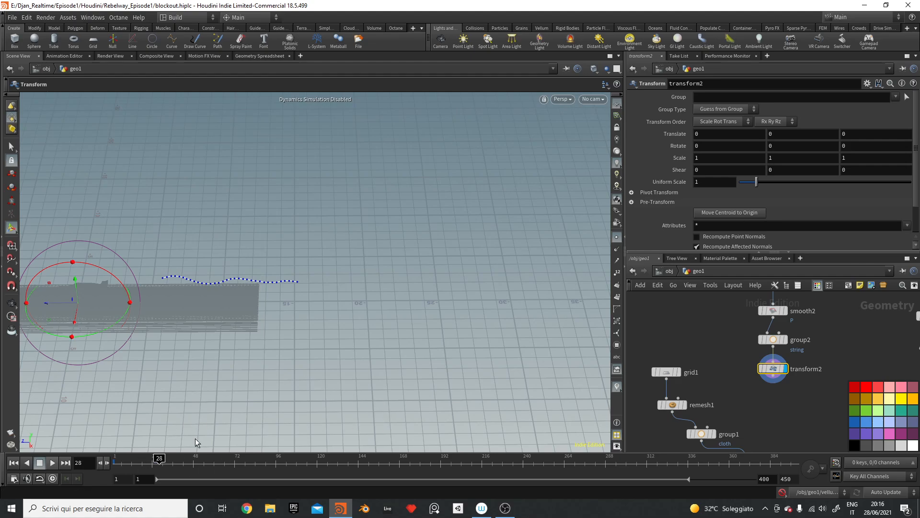
click(800, 135)
Step: Check the evaluated grid-height expression on transform1, then reselect transform2
middle_drag(714, 339, 726, 390)
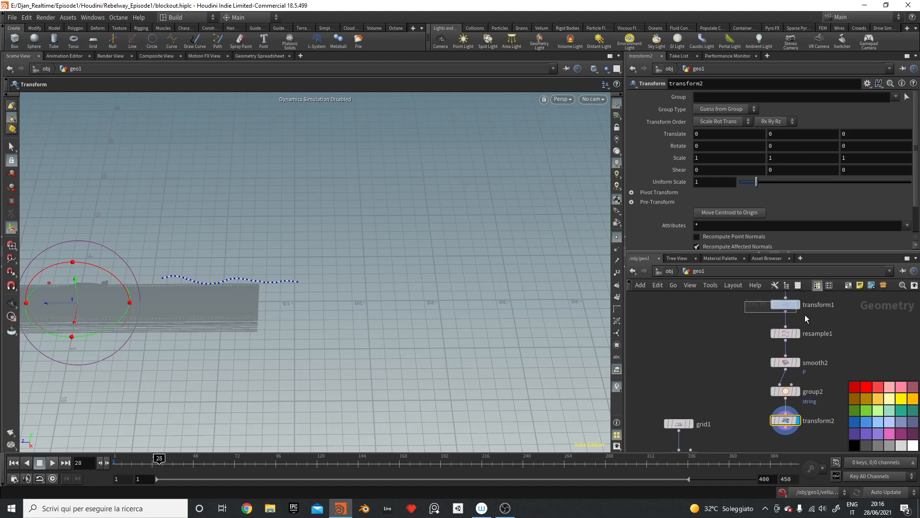
drag(805, 314, 810, 309)
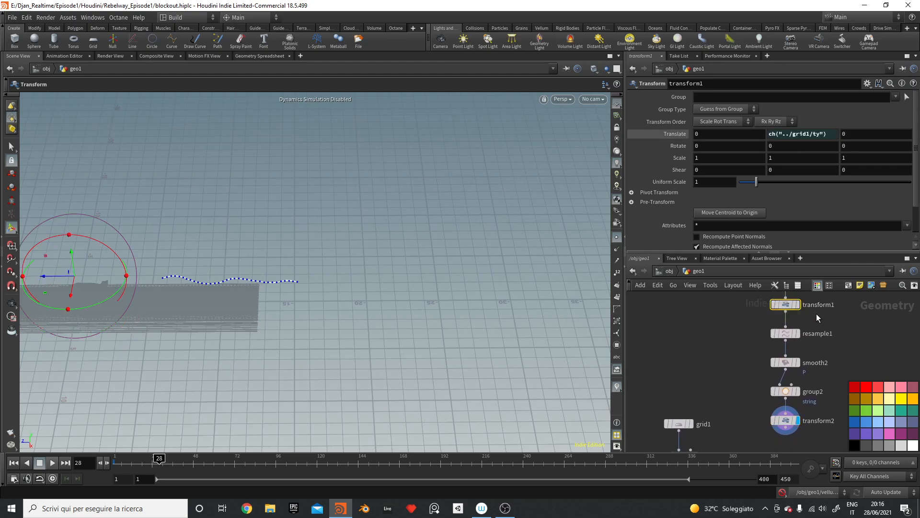
click(686, 134)
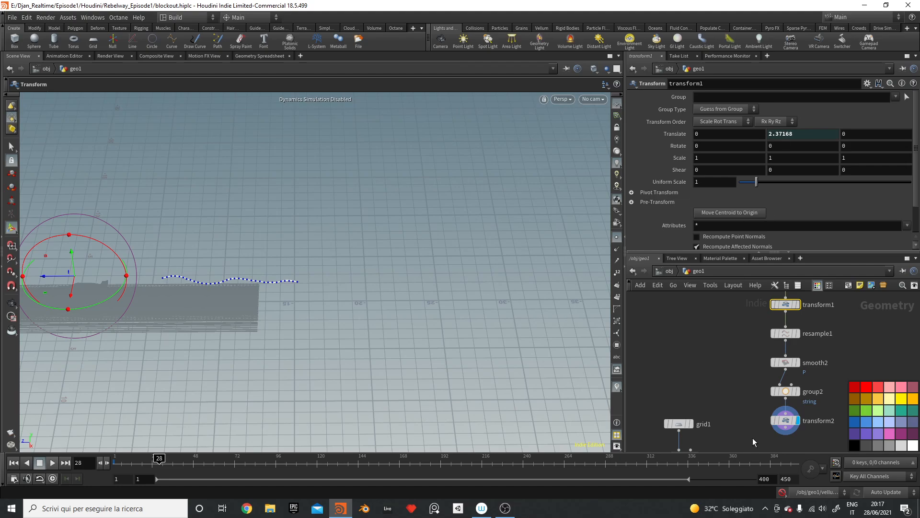
click(785, 420)
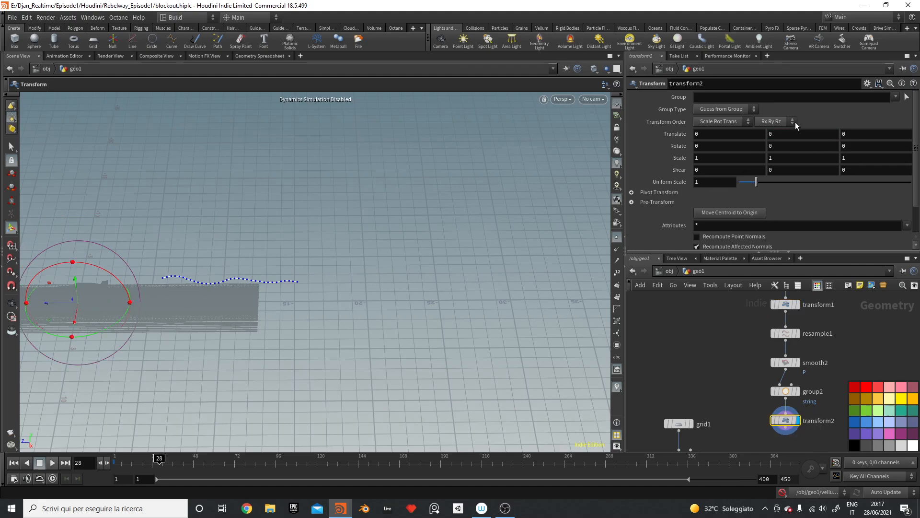
Step: Keyframe transform2's Translate at frame 1, then lower the curve to Y −1.97541 around frame 39
alt+drag(418, 331, 405, 283)
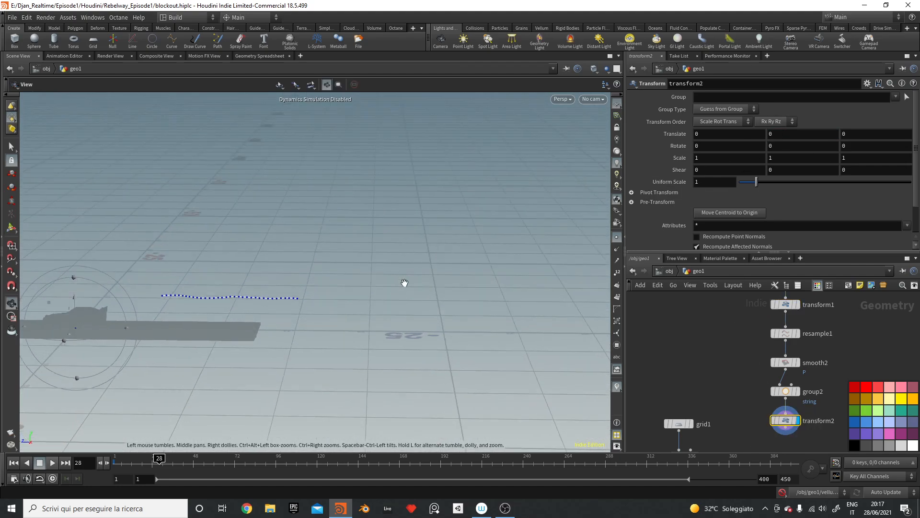
key(t)
drag(177, 460, 114, 460)
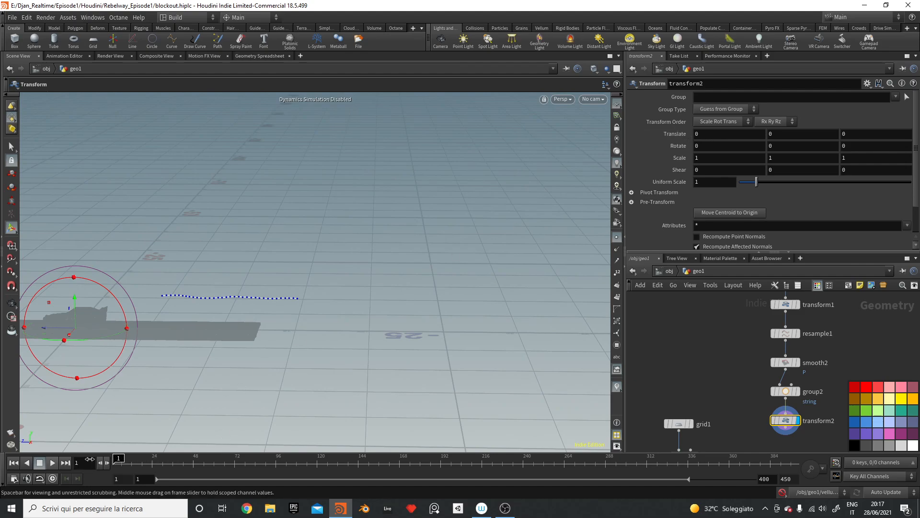
alt+click(681, 134)
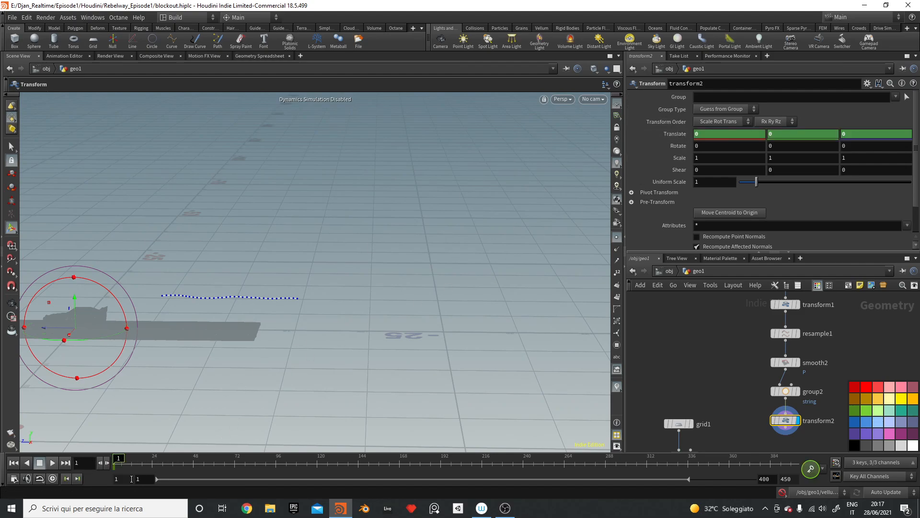
drag(115, 460, 181, 457)
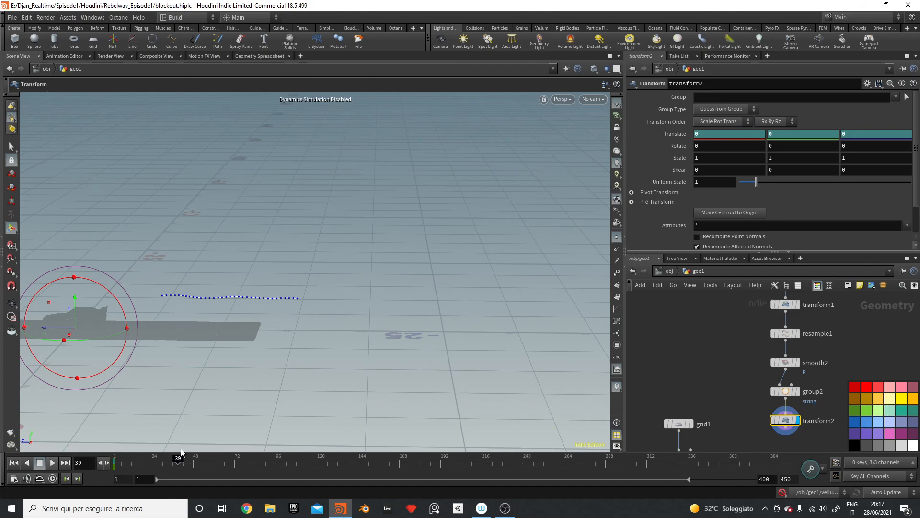
drag(78, 300, 82, 326)
key(Escape)
drag(191, 291, 199, 263)
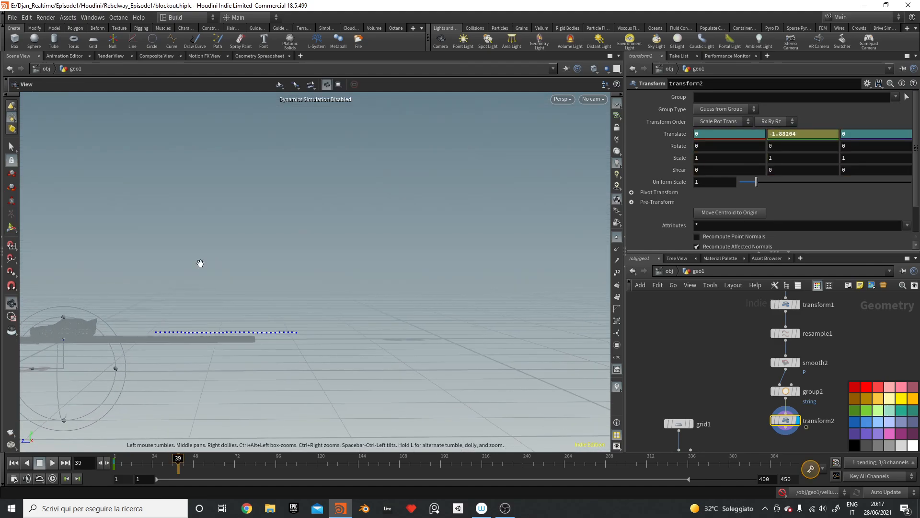
key(t)
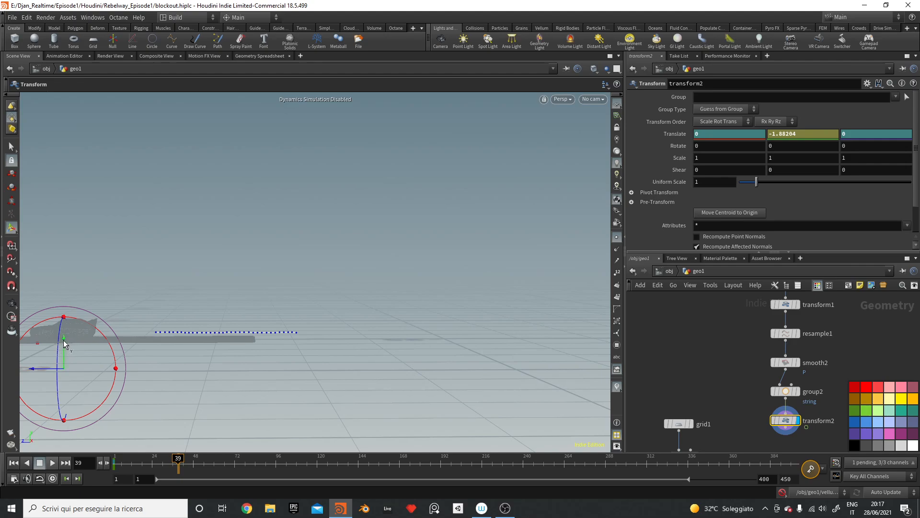
drag(63, 343, 64, 345)
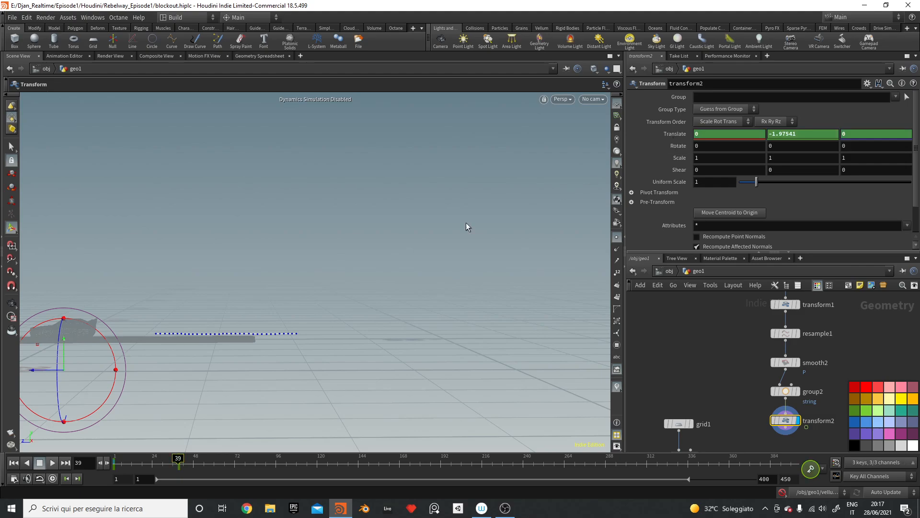
Step: Key frame 109, then slide the curve along Z to −16.4096 and key it at frame 163
drag(168, 468, 298, 457)
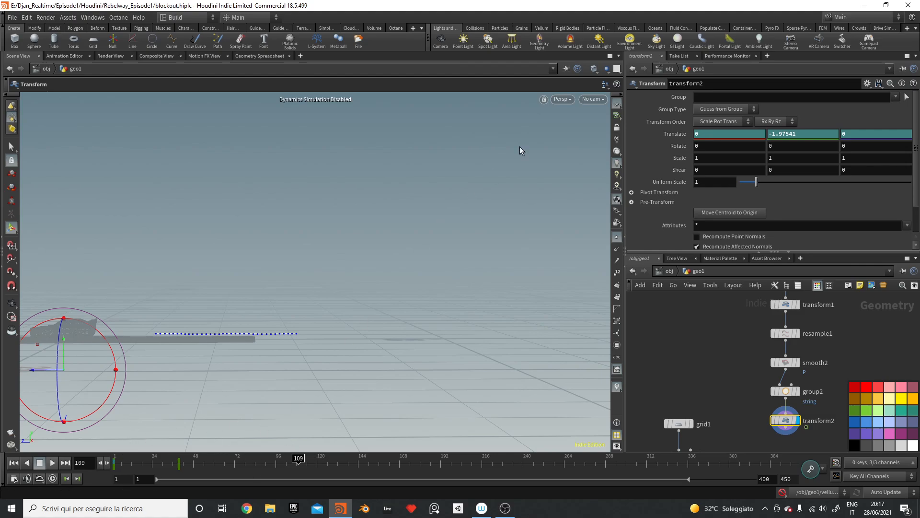
alt+click(678, 134)
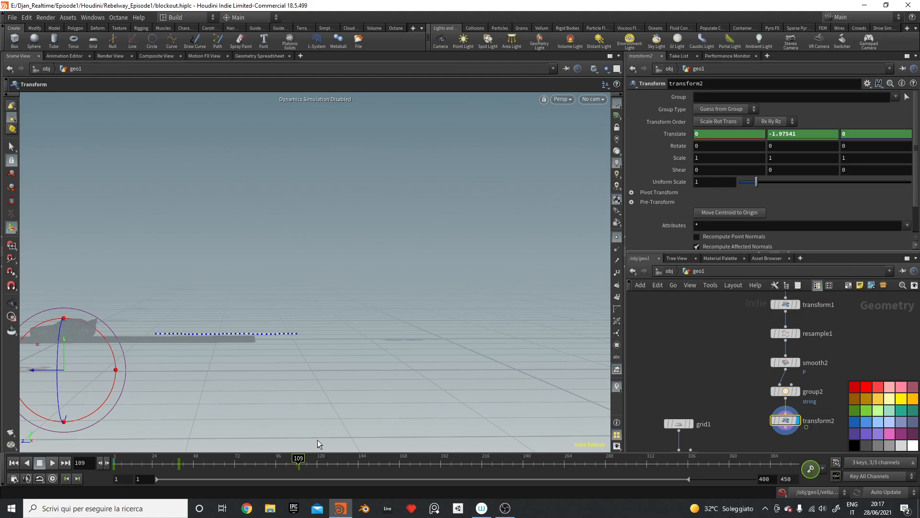
key(Escape)
drag(104, 316, 216, 263)
key(t)
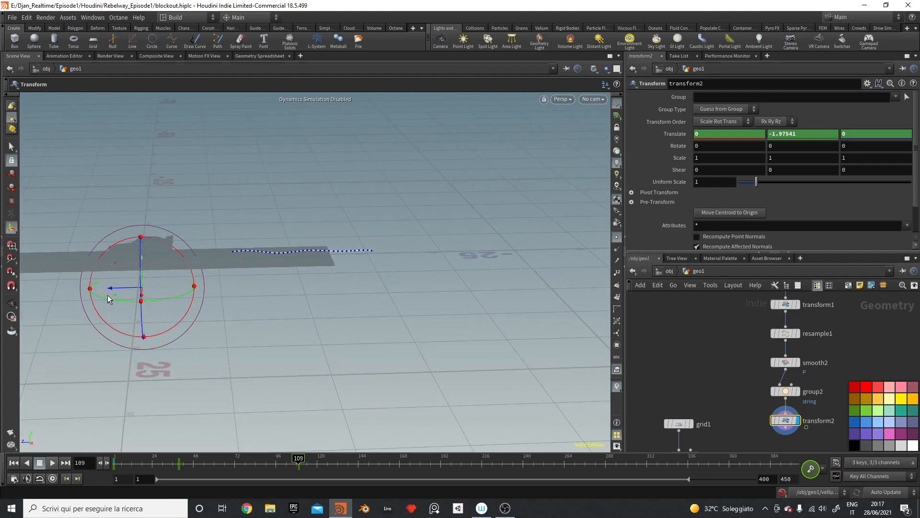
drag(120, 287, 358, 307)
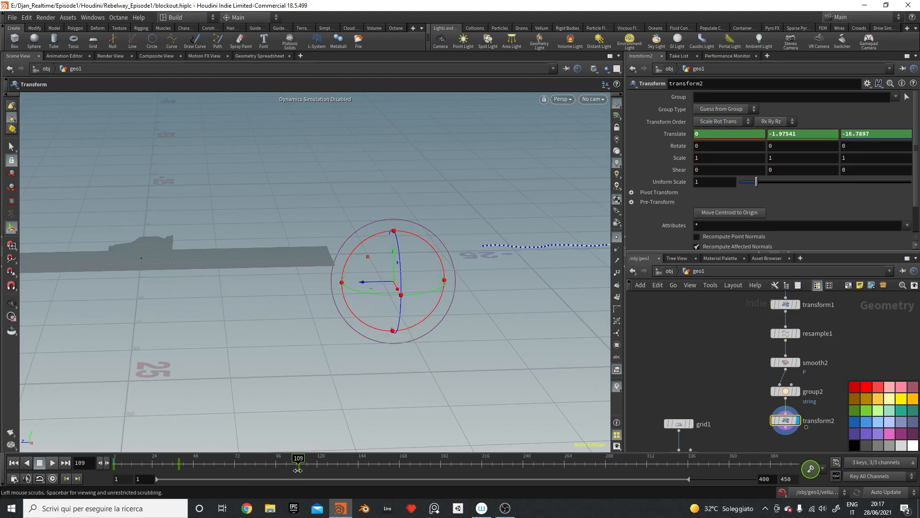
key(ctrl+z)
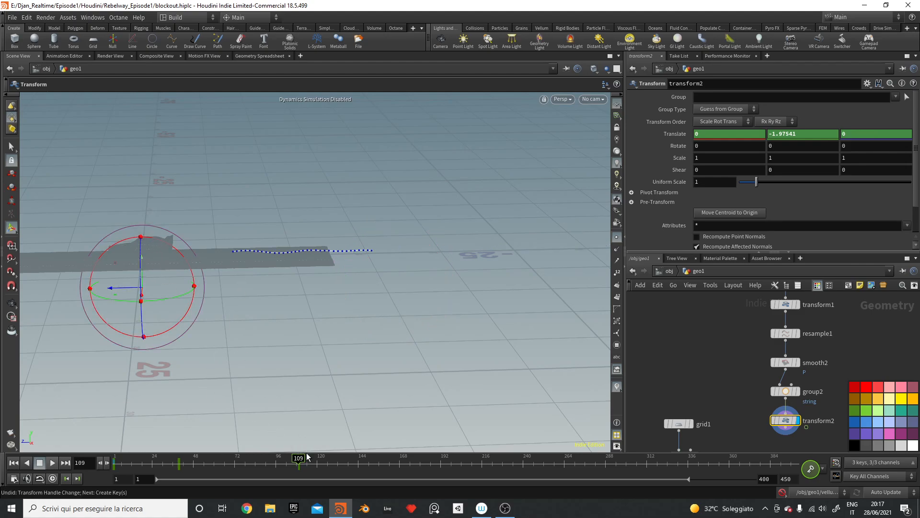
drag(308, 456, 390, 456)
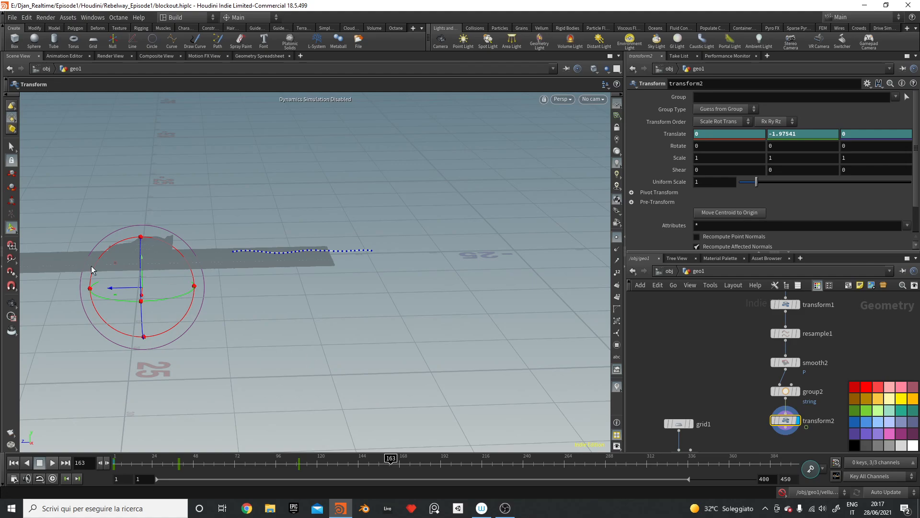
drag(122, 292, 376, 287)
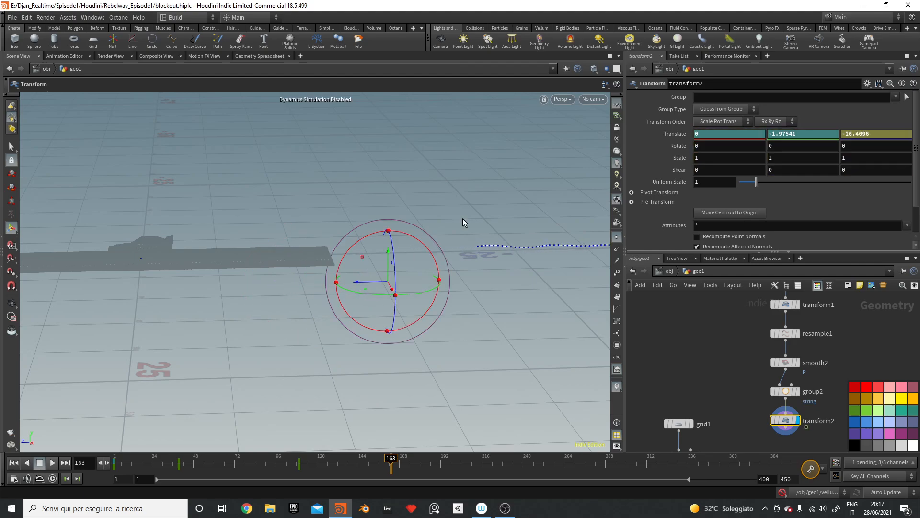
alt+click(670, 133)
Step: Play the string animation from frame 1 and pause it
click(14, 464)
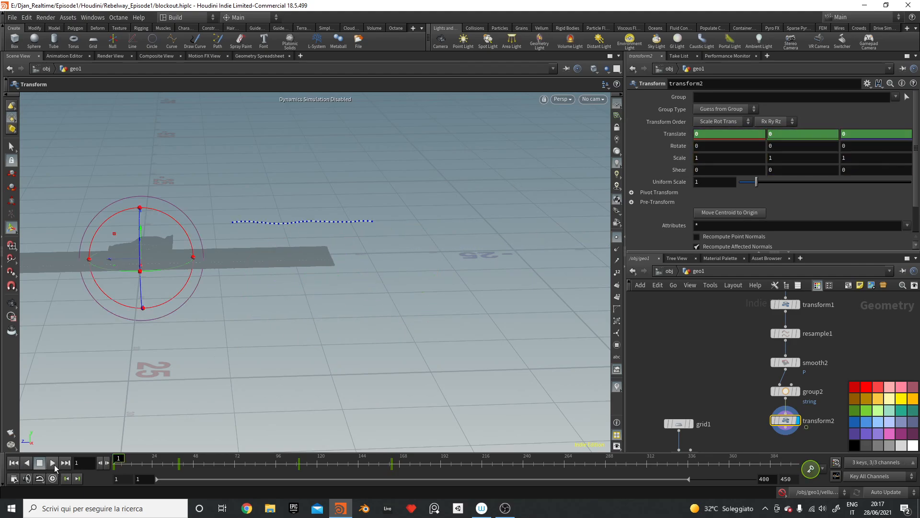
click(52, 463)
click(40, 463)
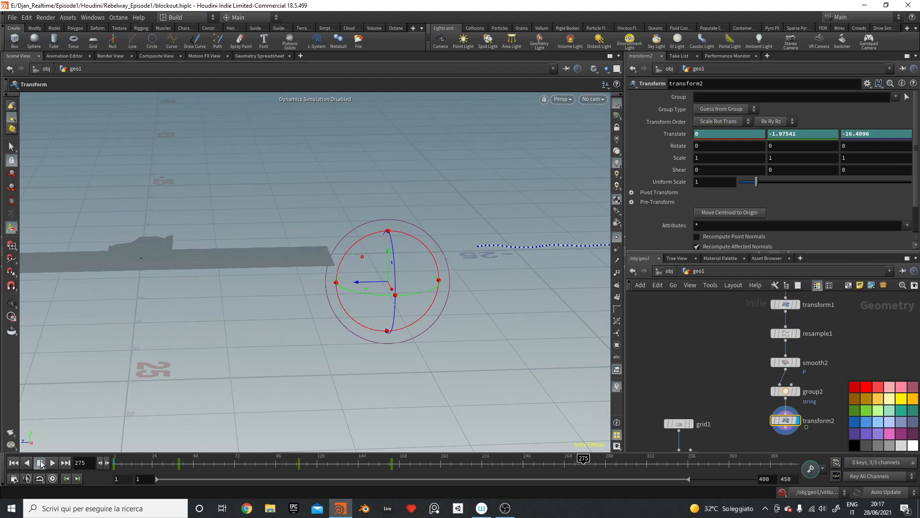
click(14, 463)
click(52, 463)
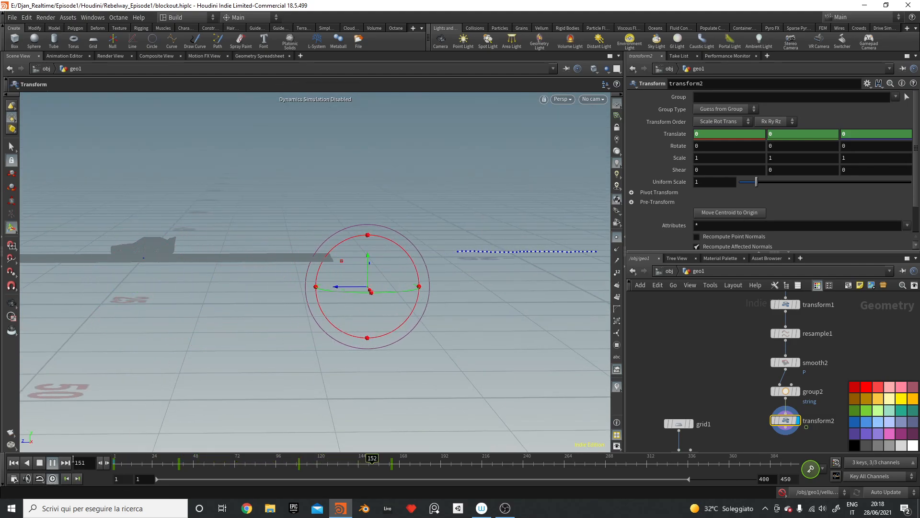
click(36, 462)
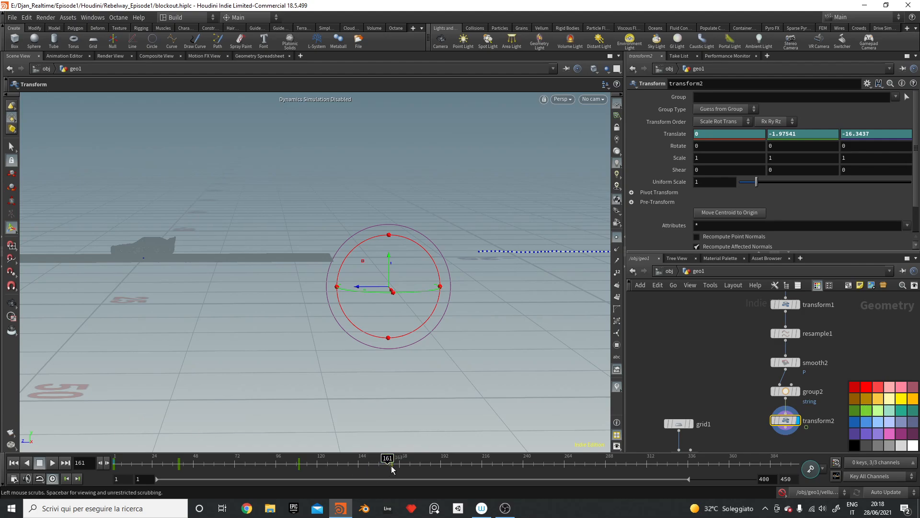
Step: Undo a stray key copy, replay from frame 1, then open the Animation Editor graph
ctrl+middle_drag(392, 469, 445, 474)
key(ctrl+z)
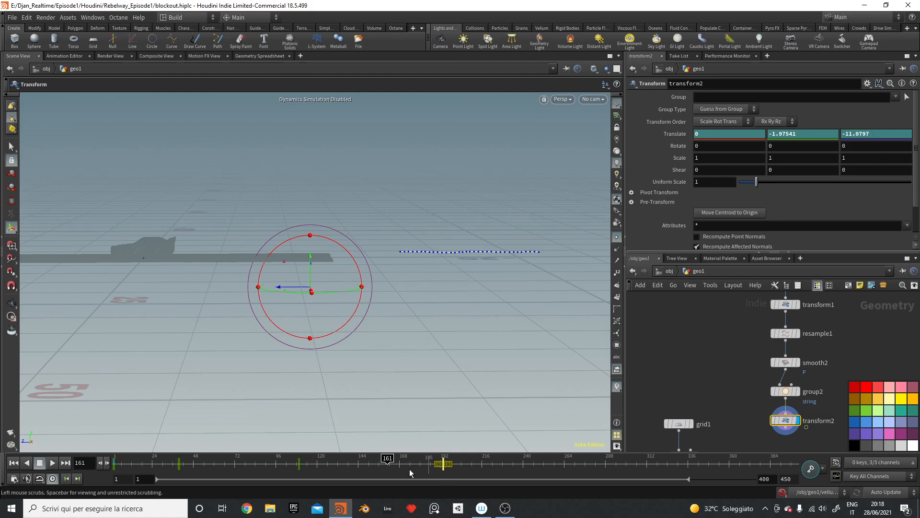
click(14, 462)
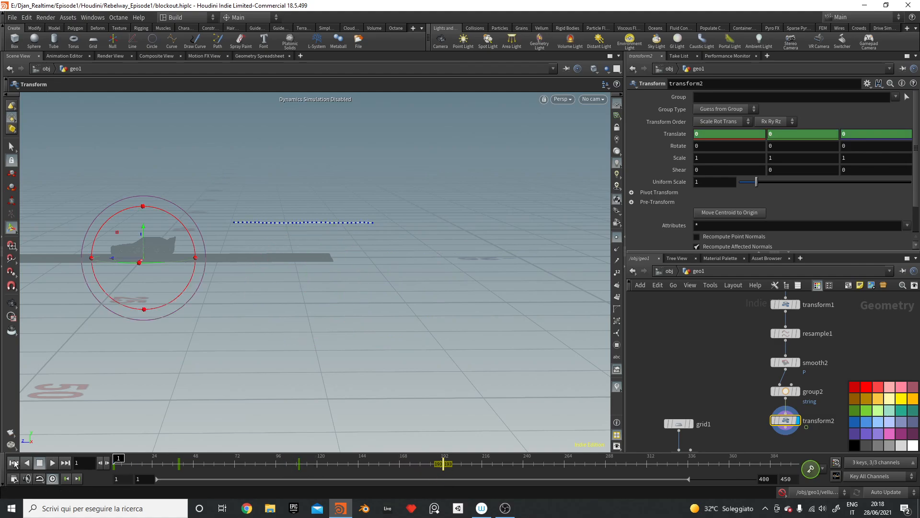
click(53, 463)
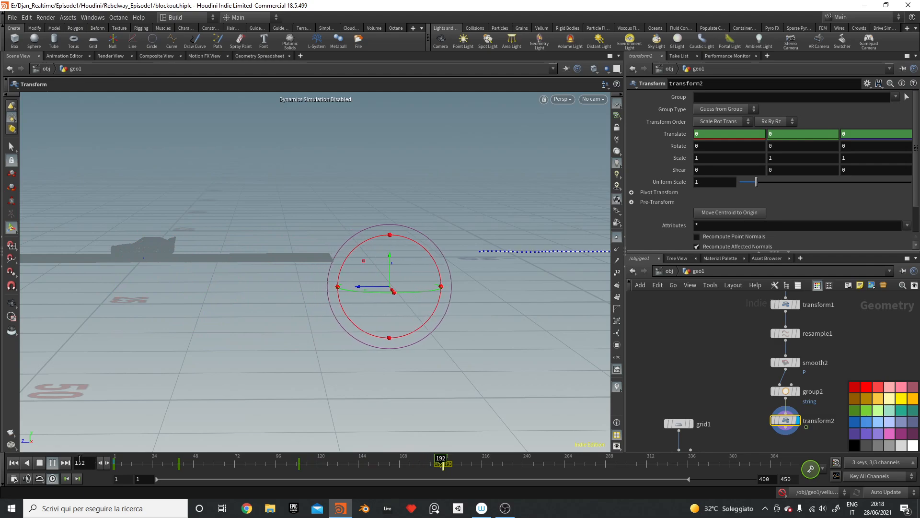
click(53, 463)
click(13, 462)
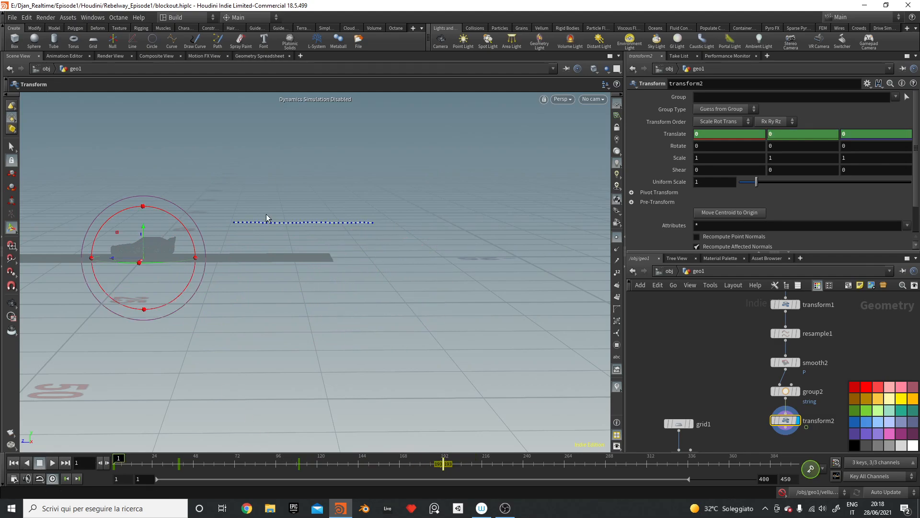
click(64, 56)
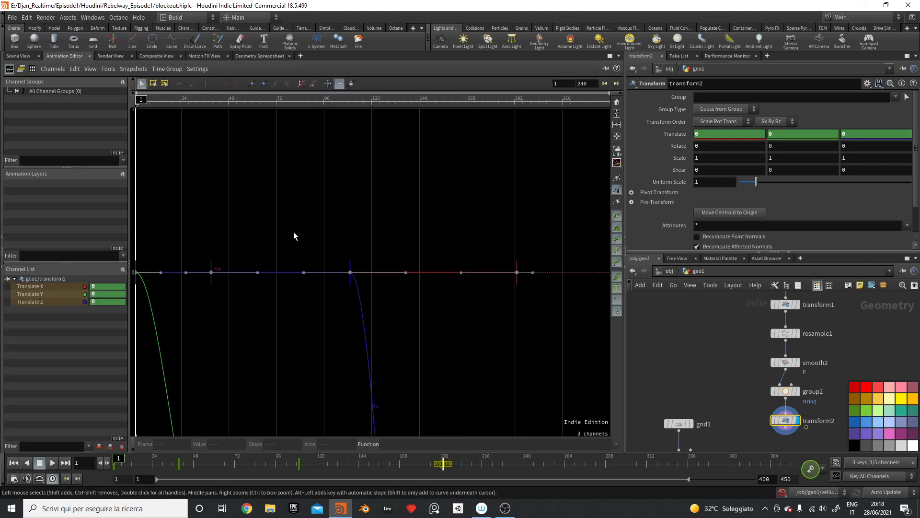
Step: Frame and zoom out the Translate curves in the graph, then scrub frames to check the motion
key(h)
right_drag(285, 237, 243, 324)
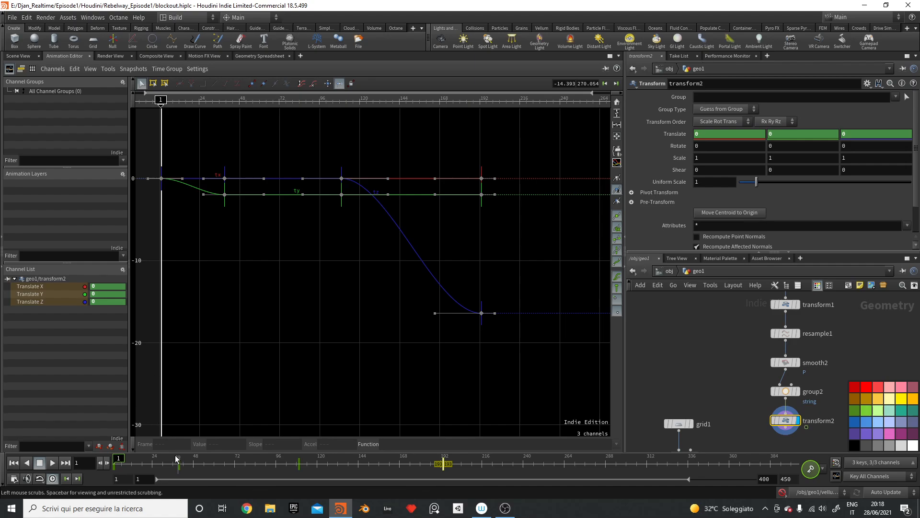
drag(119, 454, 368, 450)
Step: Reshape the Translate Z tangents into the final key so frame 147 reads -6.13952
click(341, 179)
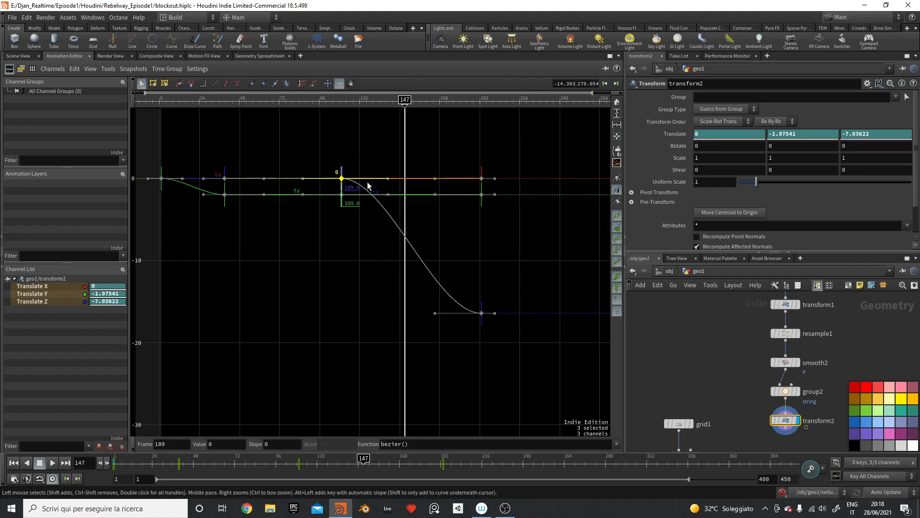
mouse_move(389, 178)
mouse_down()
mouse_move(391, 193)
mouse_move(390, 181)
mouse_move(400, 181)
mouse_up()
key(ctrl+z)
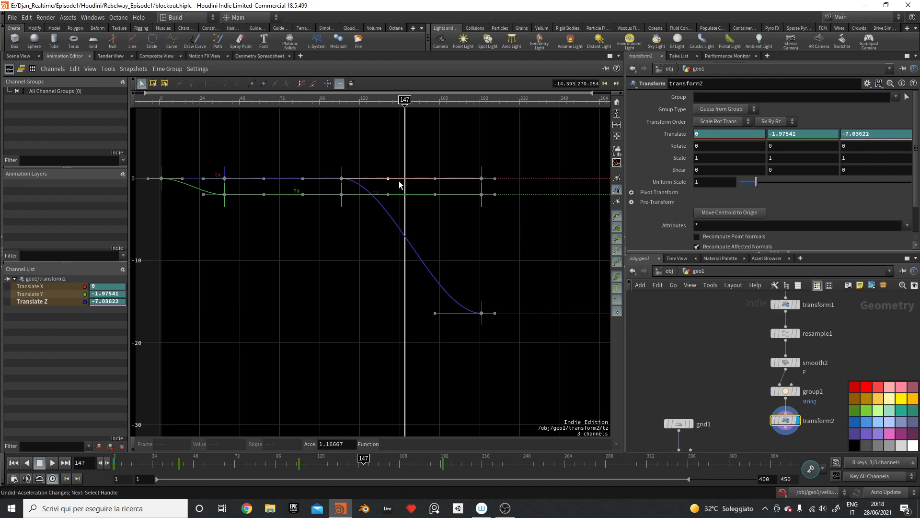
drag(435, 314, 418, 270)
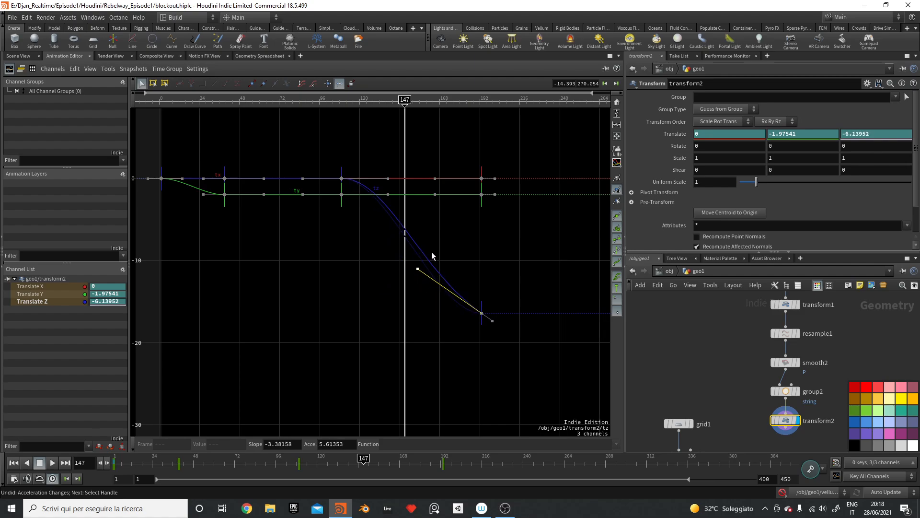
click(12, 55)
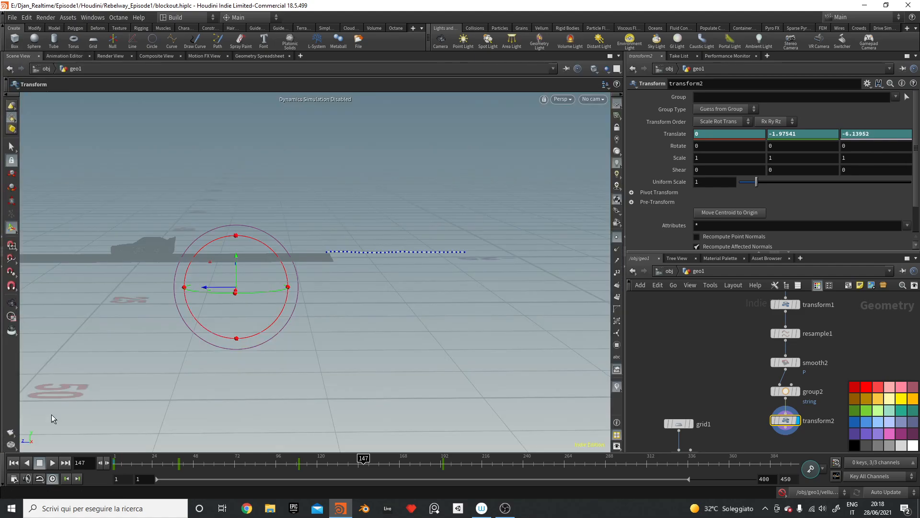
Step: Play the animation from the start frame, stop it and return to frame 1
click(13, 462)
click(53, 462)
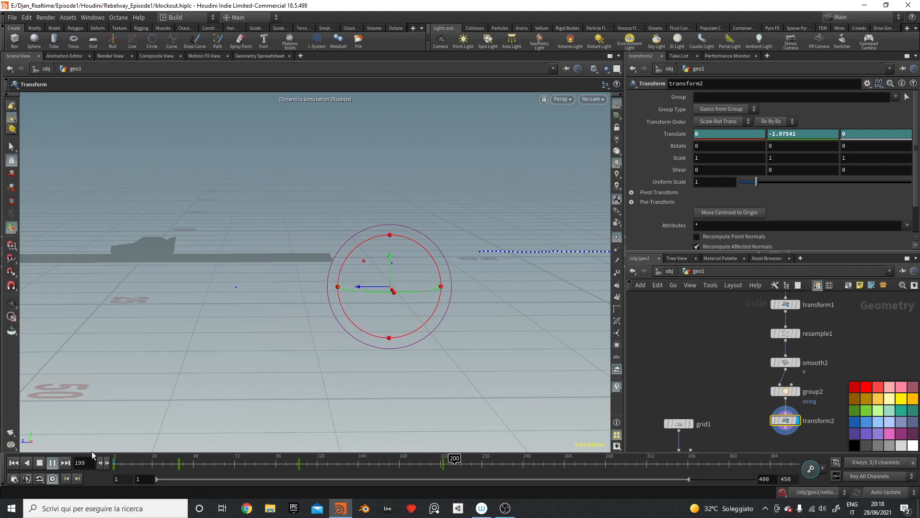
click(41, 463)
click(14, 462)
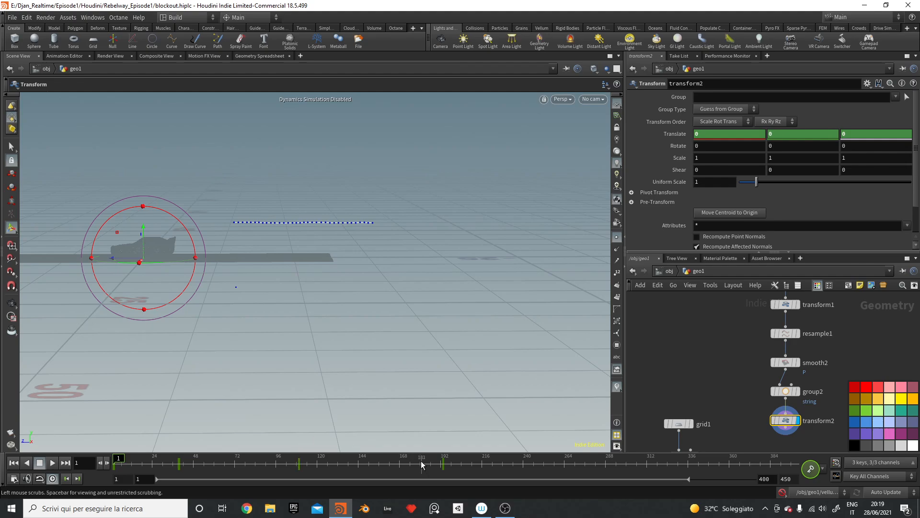
Step: Move the last keyframe from frame 192 to 214, replay to check, and deselect transform2
drag(443, 462, 478, 470)
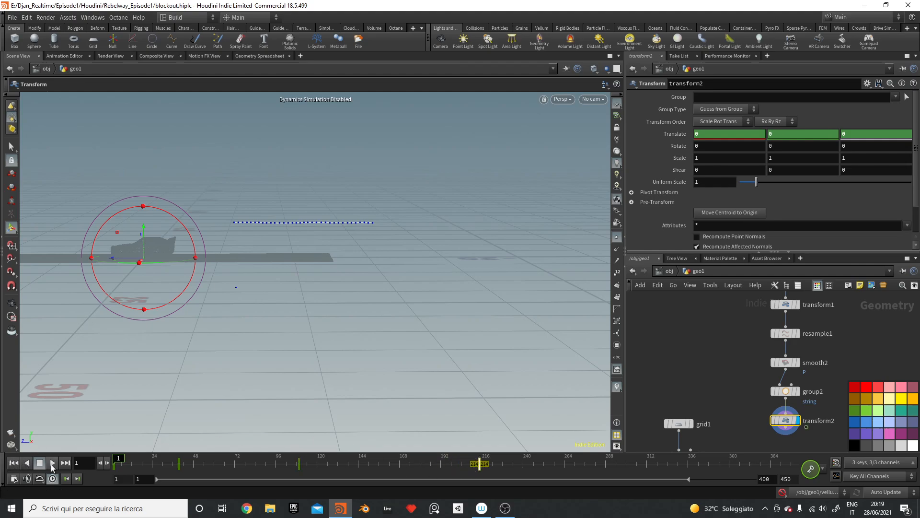
click(52, 463)
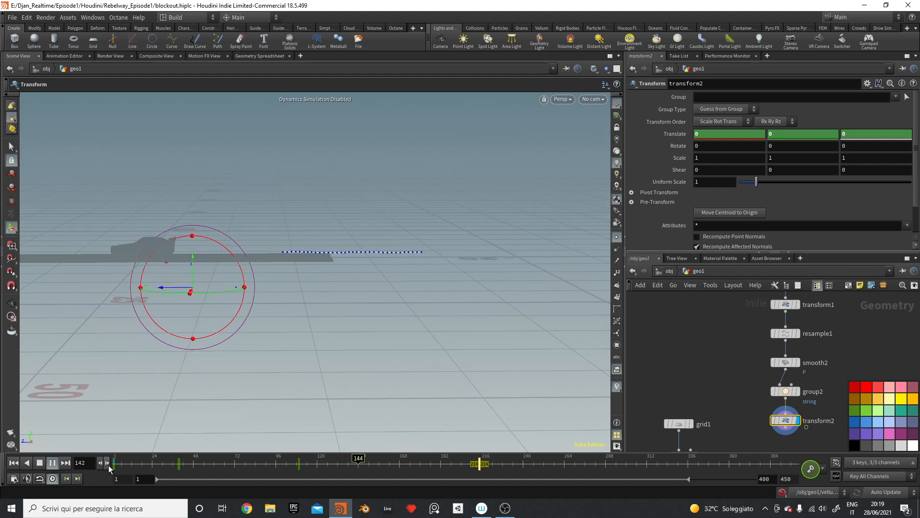
click(40, 464)
click(14, 463)
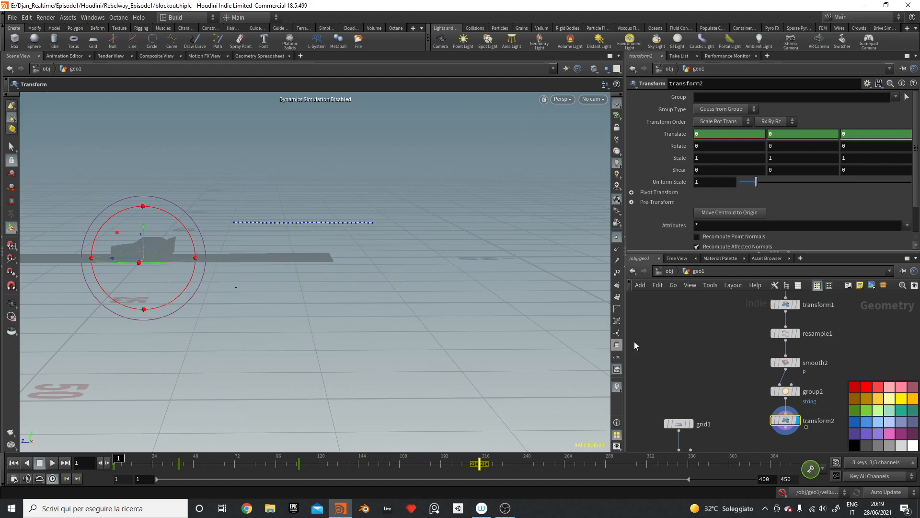
click(708, 396)
Step: Insert a Merge node on group1's wire above vellumcloth1 and wire transform2 into it
middle_drag(742, 372, 739, 317)
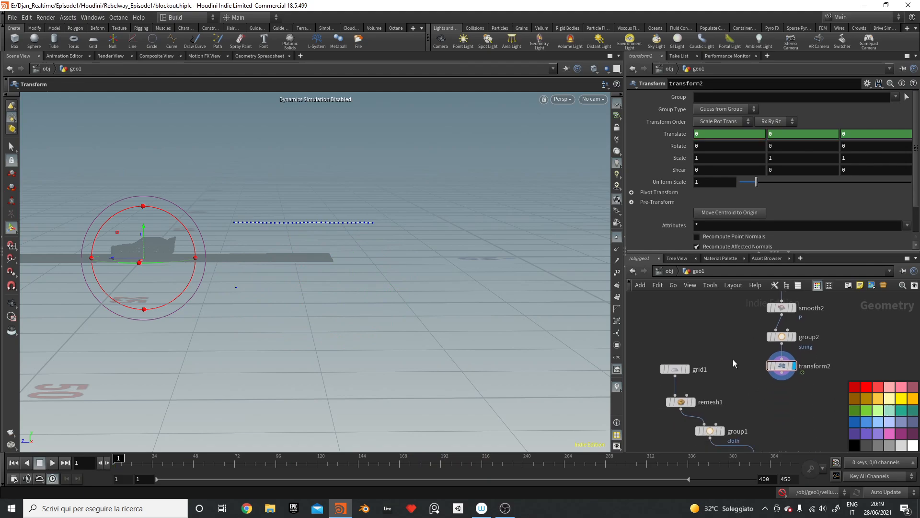
key(Tab)
text(mer)
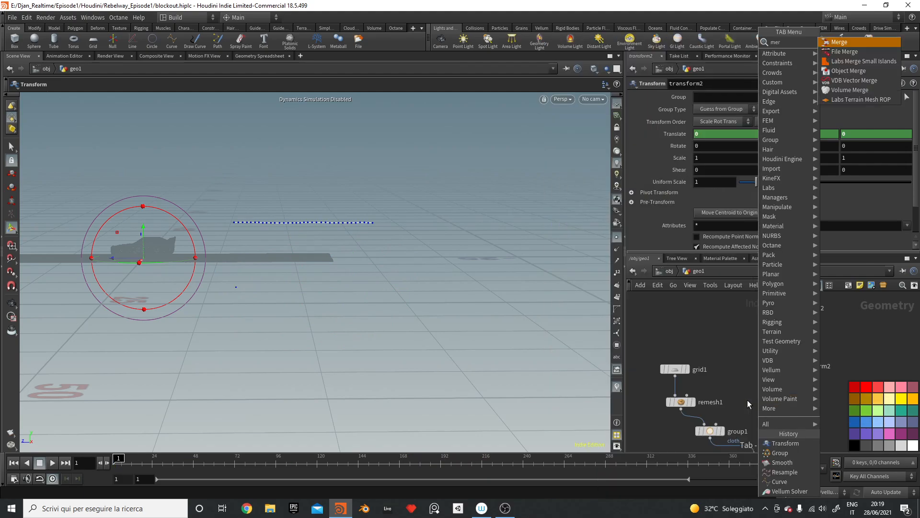
key(Return)
middle_drag(760, 442, 762, 393)
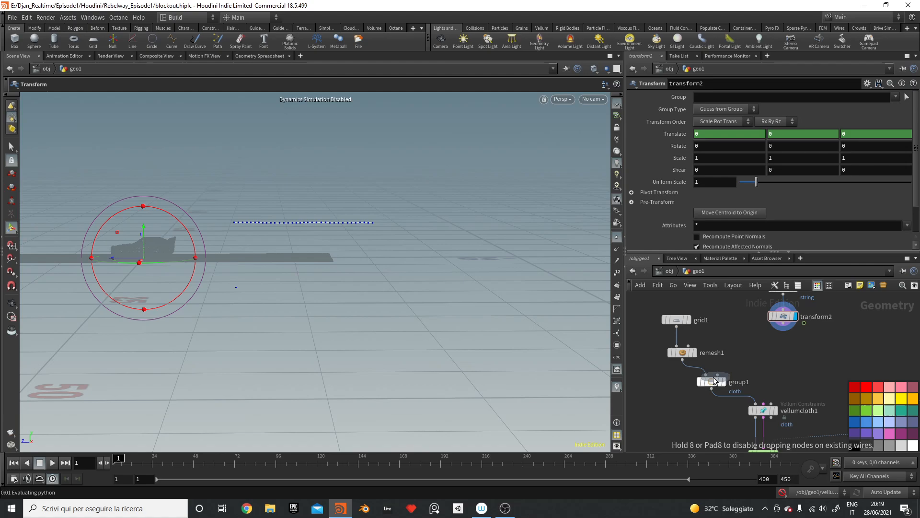
click(752, 402)
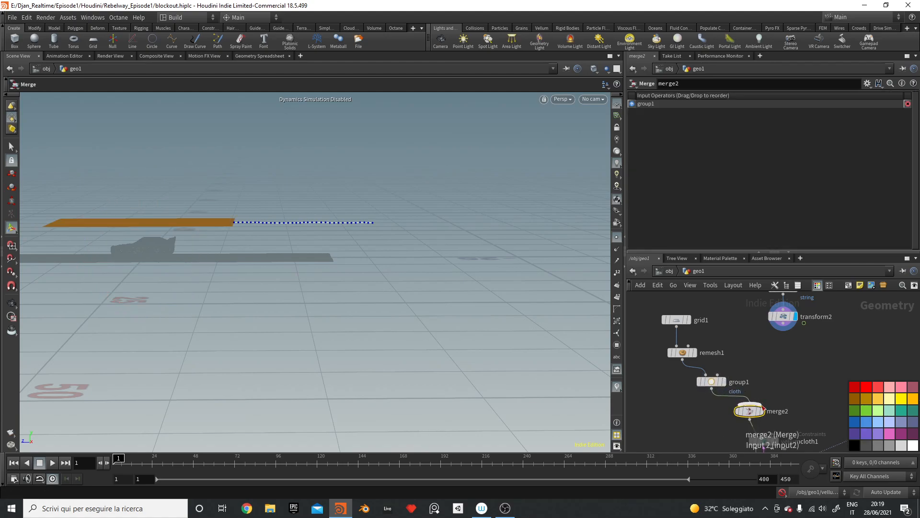
click(783, 329)
click(770, 402)
click(784, 316)
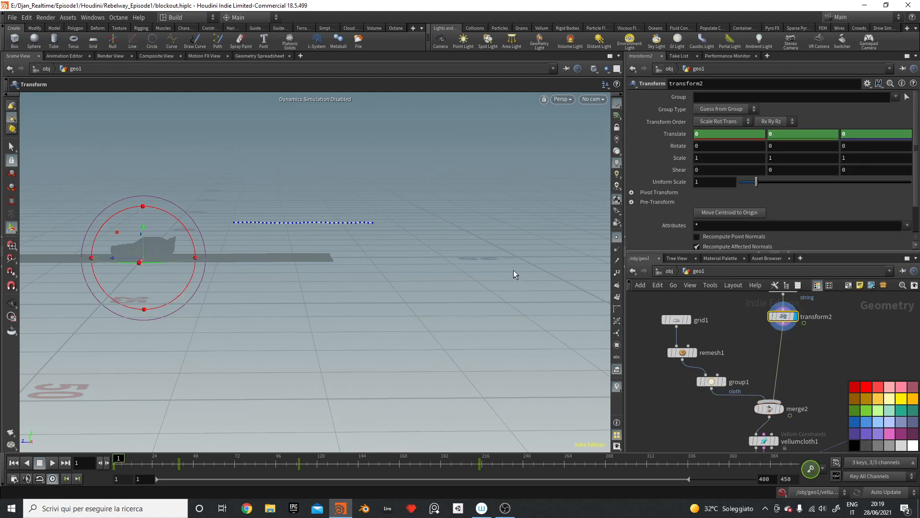
Step: Display point numbers on the string curve, then search for a Group Expression node
alt+drag(513, 274, 419, 220)
alt+right_drag(419, 220, 545, 133)
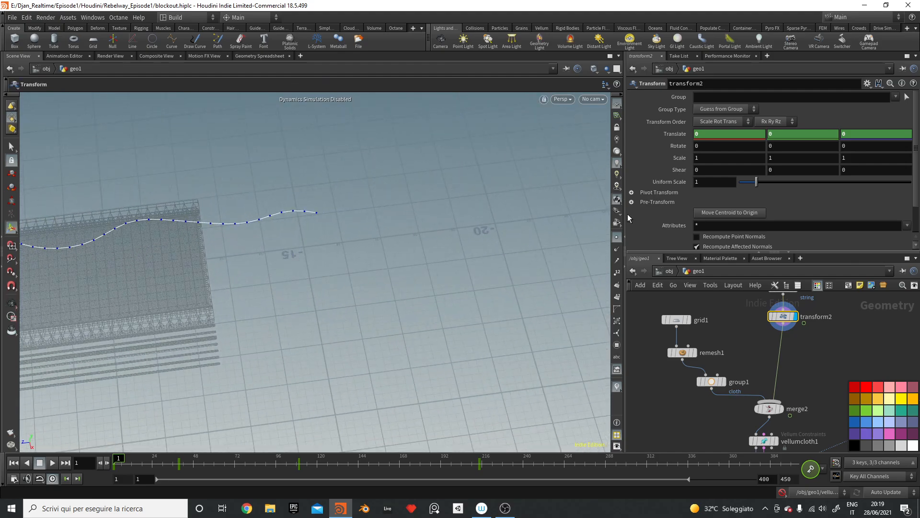
click(617, 272)
alt+drag(349, 251, 362, 220)
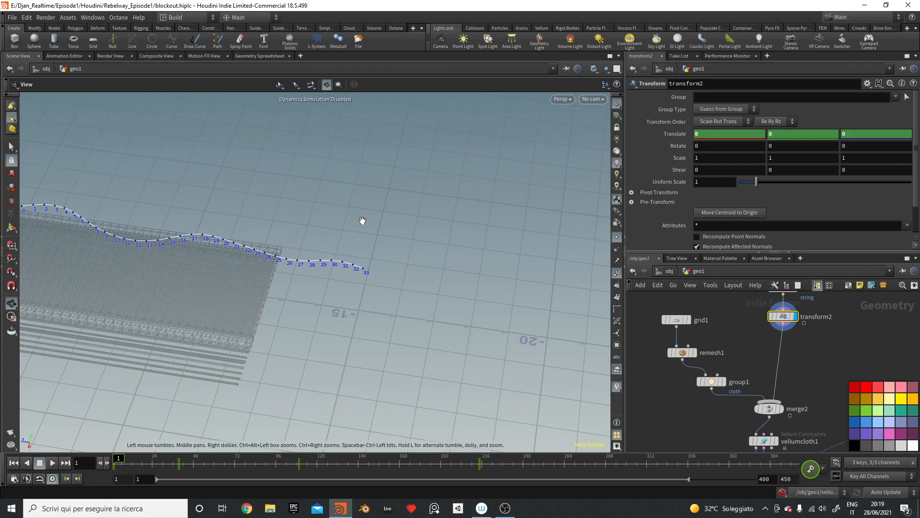
key(Tab)
text(grou)
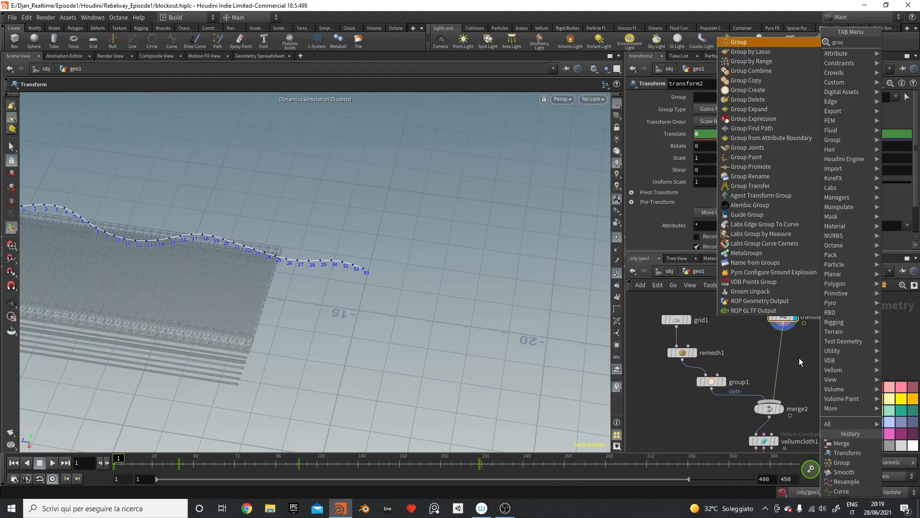
text(pexpre)
key(Return)
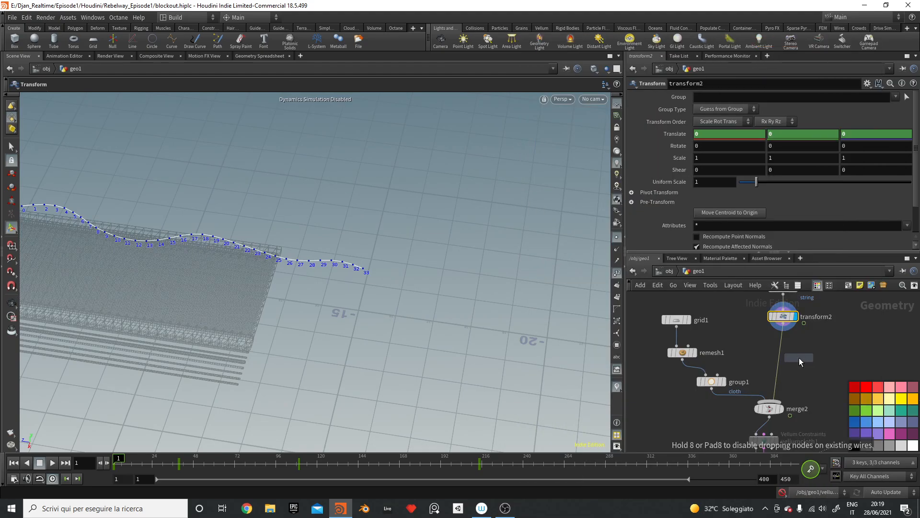
click(784, 344)
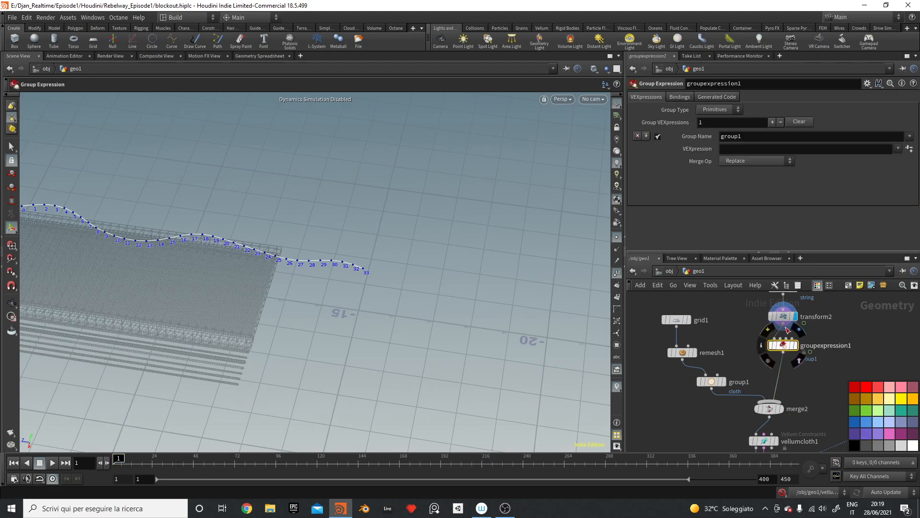
click(754, 152)
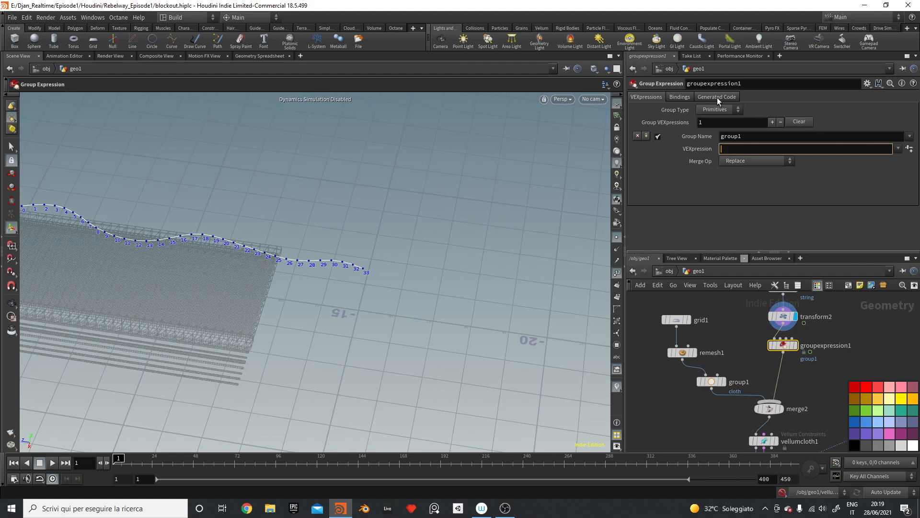
click(719, 110)
click(714, 117)
click(743, 149)
text(")
key(super+space)
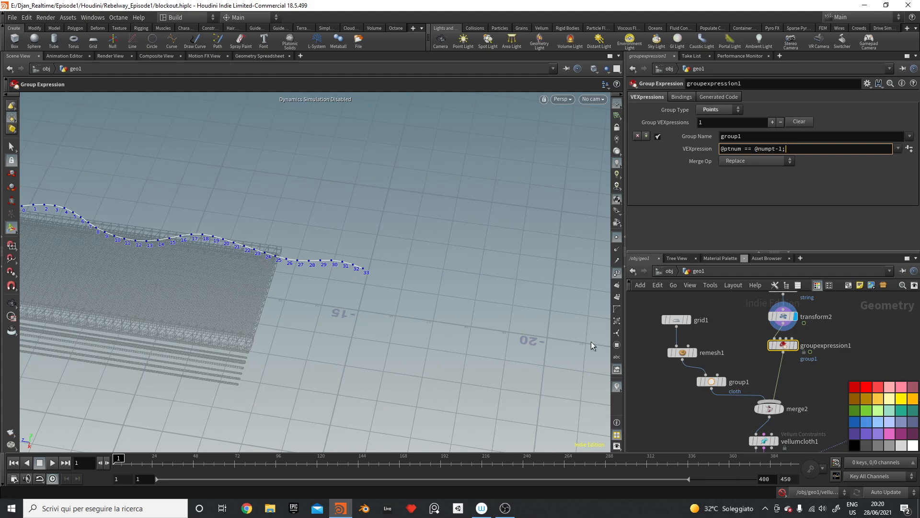
click(682, 423)
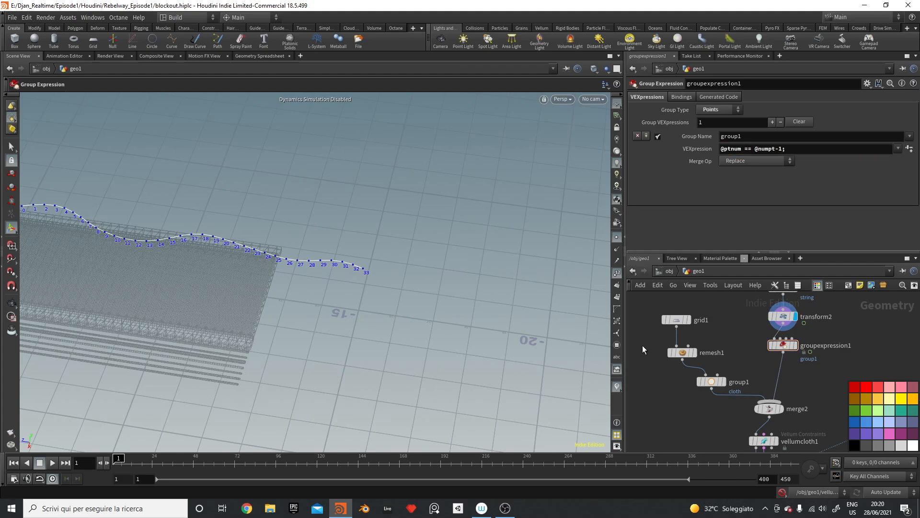
click(795, 345)
drag(355, 274, 419, 221)
Step: Rename the last-point group from group1 to toPin
key(Return)
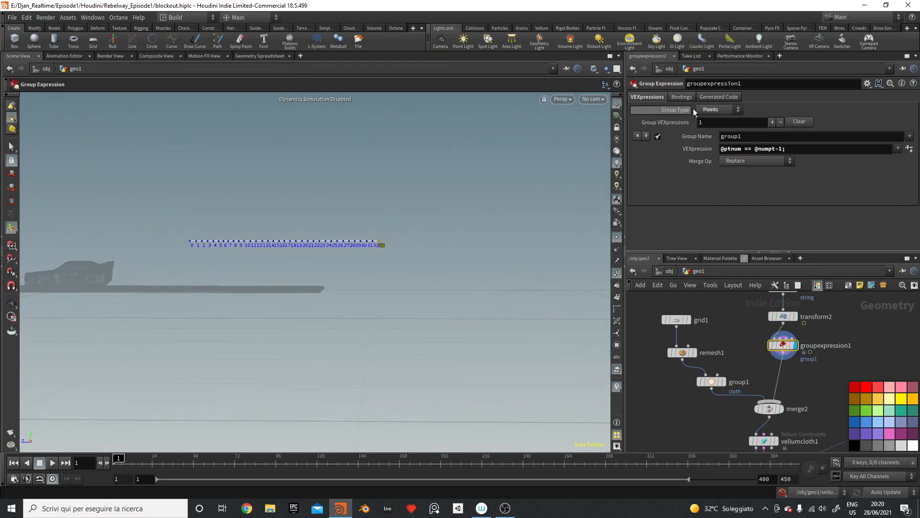
double_click(761, 136)
text(toPin)
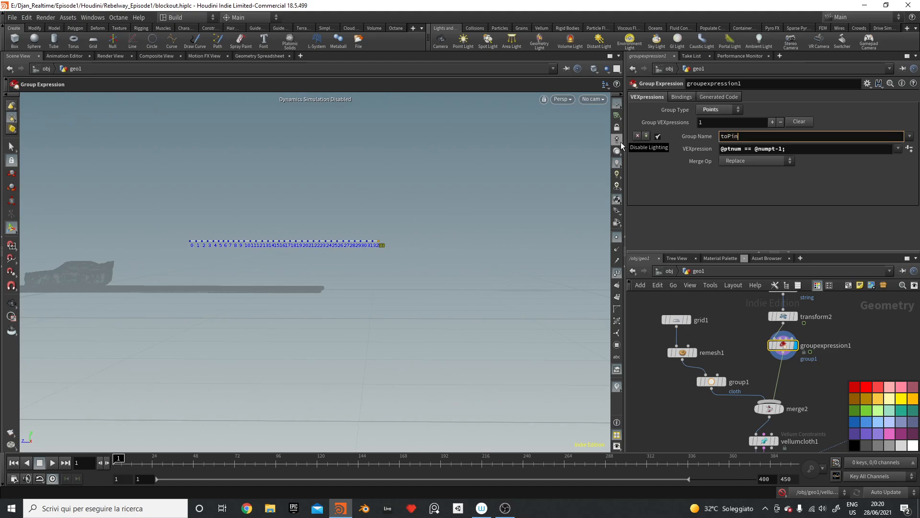
key(Return)
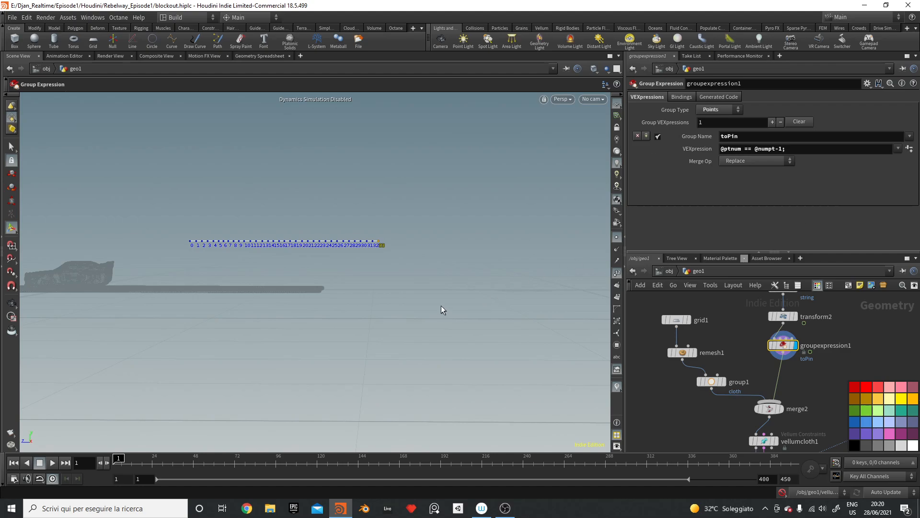
key(Escape)
drag(441, 309, 486, 309)
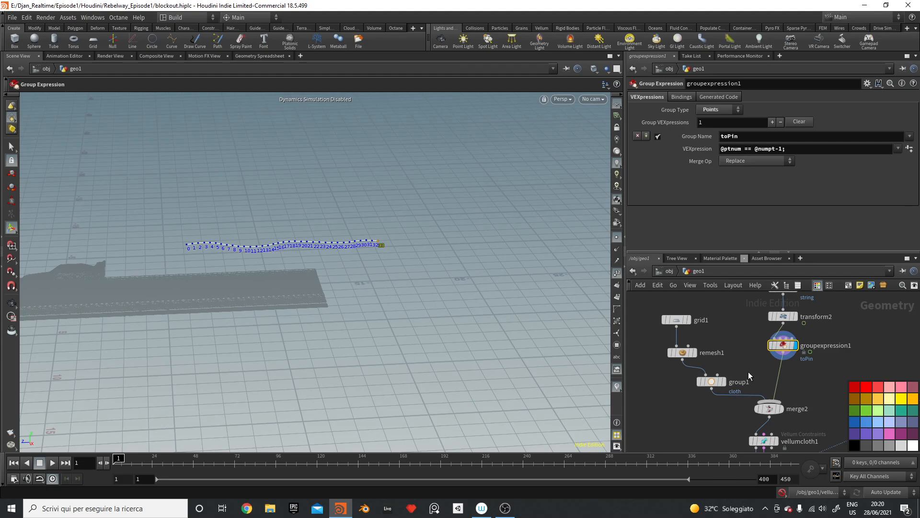
Step: Rearrange the Coll and vellum solver nodes in the network
middle_drag(821, 390, 726, 295)
drag(780, 321, 799, 354)
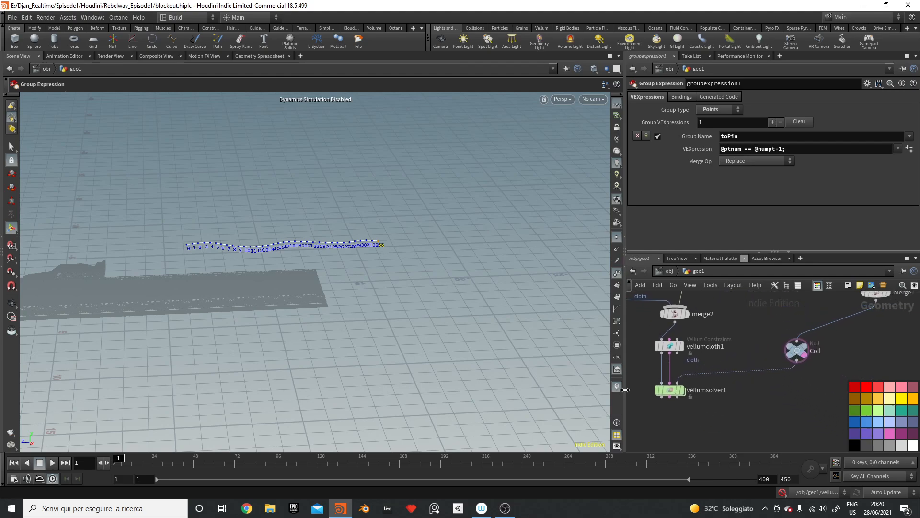
drag(693, 405, 668, 441)
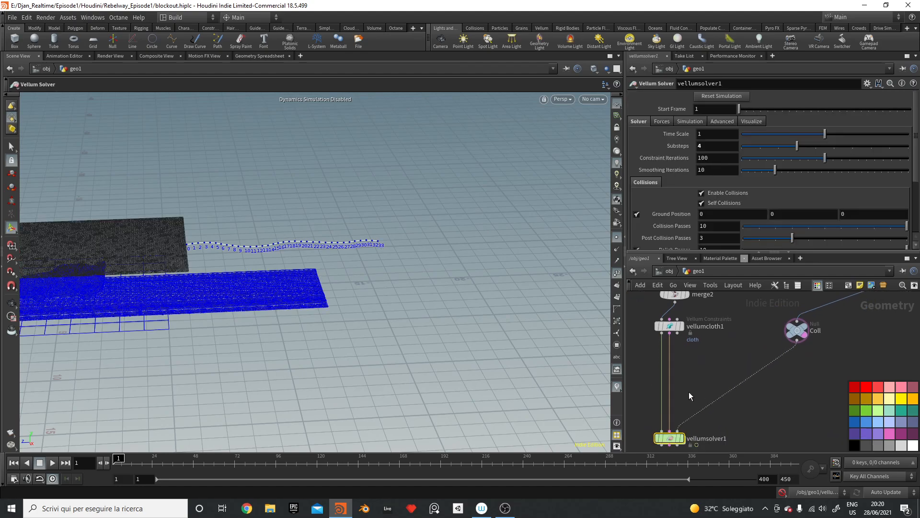
click(700, 389)
key(Tab)
click(631, 398)
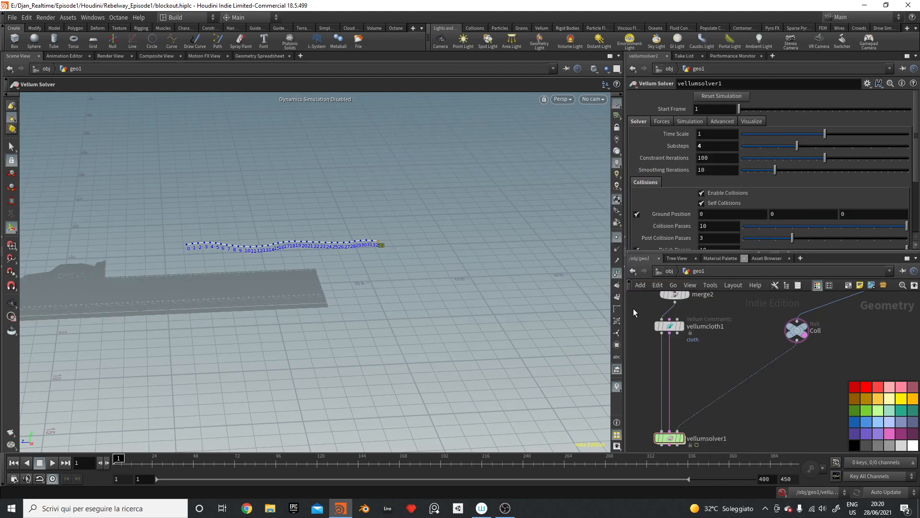
Step: Restrict vellumcloth1's constraints to the cloth group
click(670, 326)
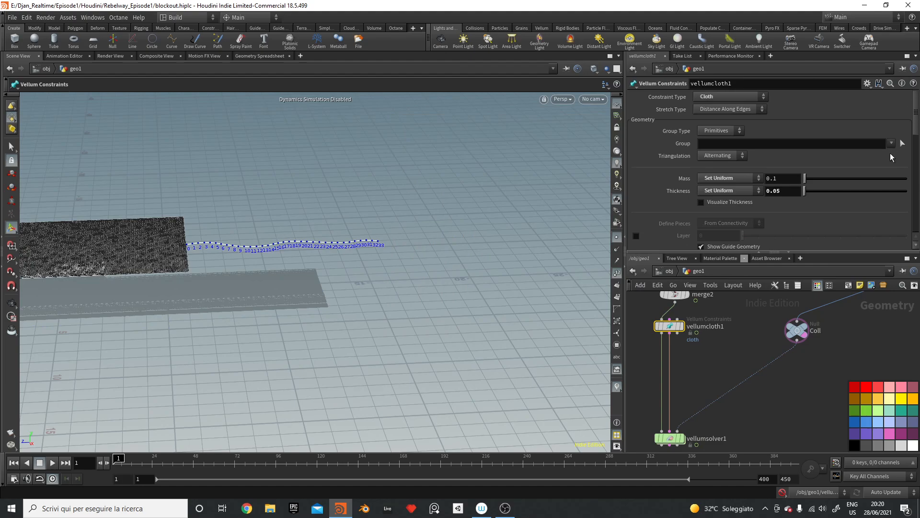
click(891, 143)
click(889, 156)
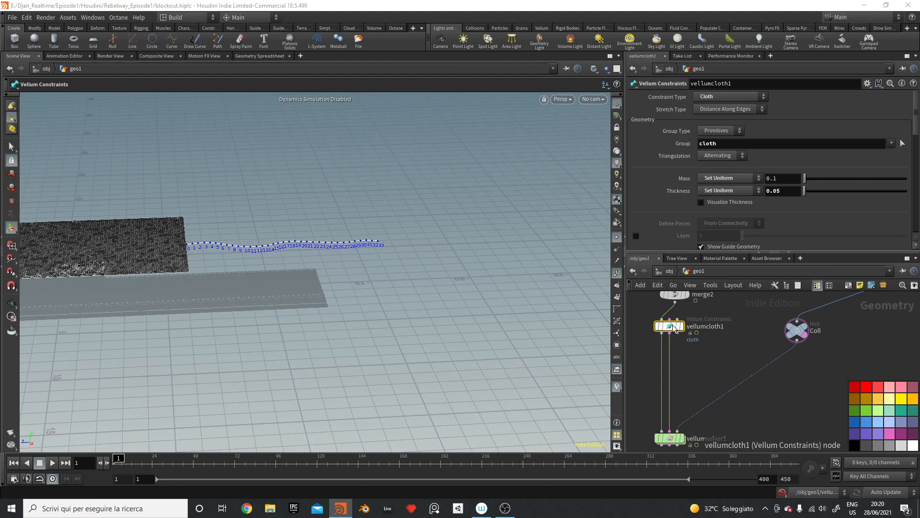
click(734, 343)
Step: Select the groupexpression1 node on the string branch
middle_drag(776, 315, 732, 412)
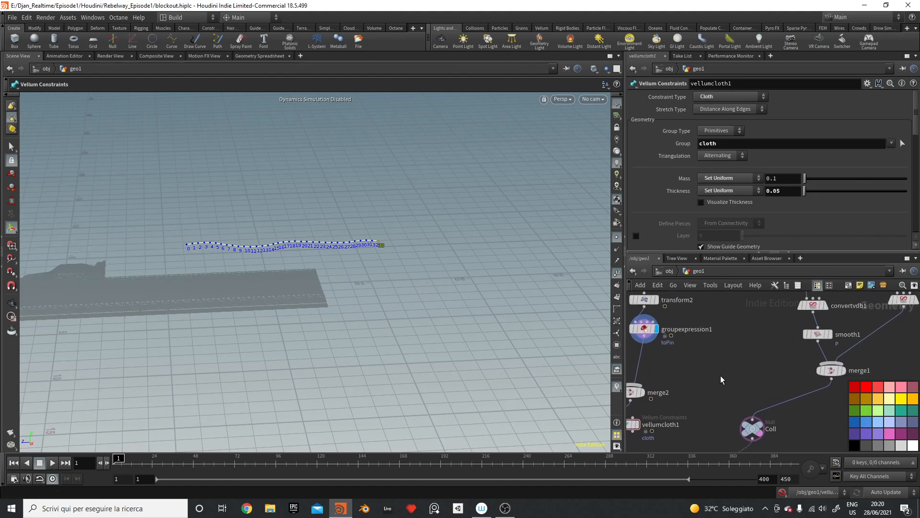
middle_drag(722, 379, 753, 385)
click(677, 347)
Step: Replace groupexpression1 with a new Group node below transform2
key(Delete)
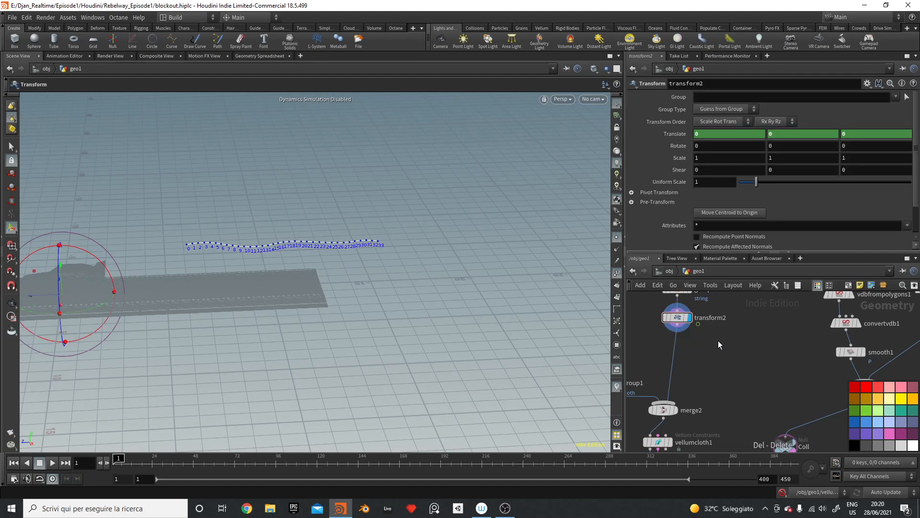
key(Tab)
mouse_move(685, 359)
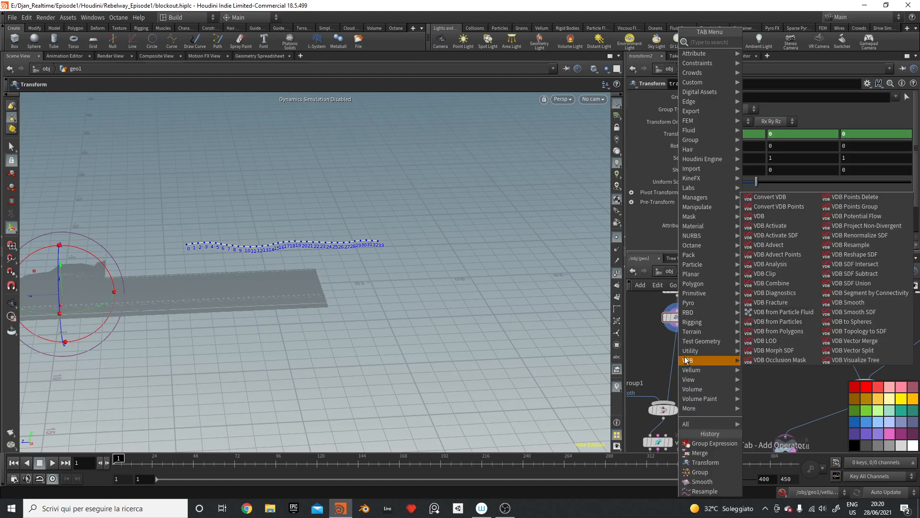
text(groupo)
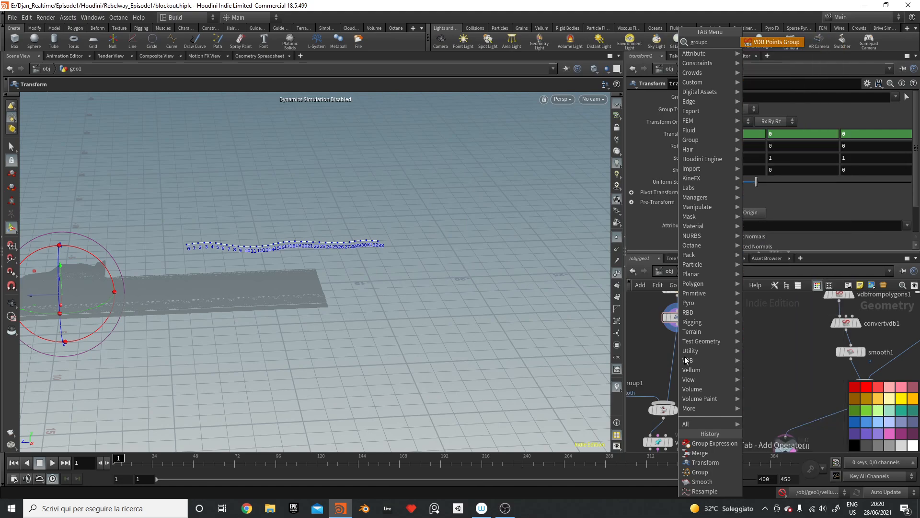
key(Return)
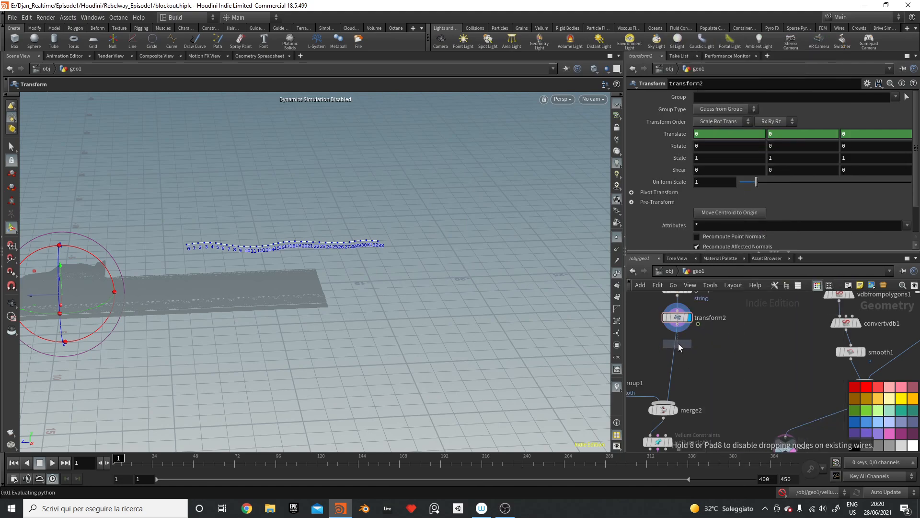
click(678, 343)
Step: Switch the group from base group to bounding region and move the box to the string's end
click(717, 142)
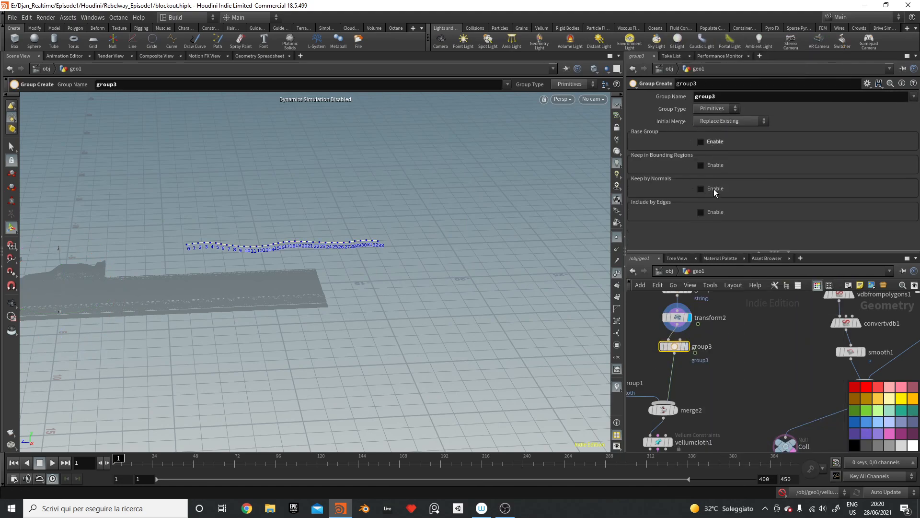
click(716, 165)
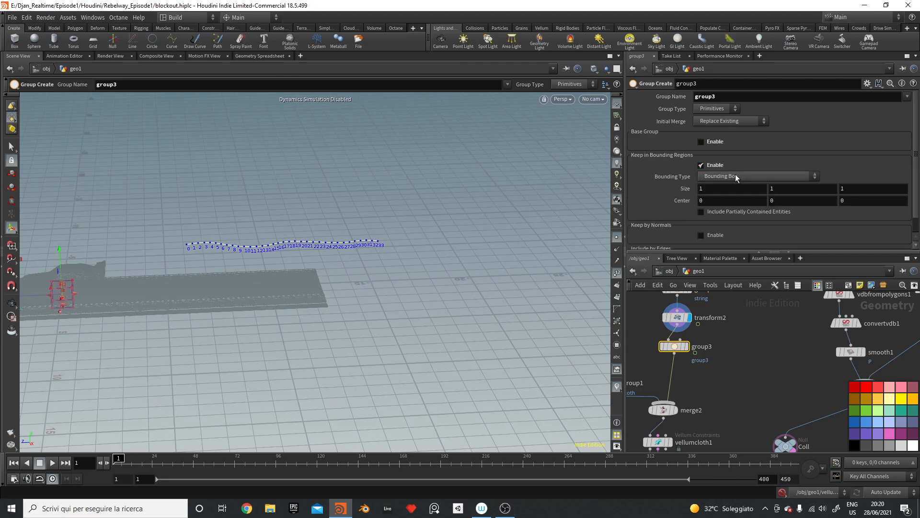
alt+drag(66, 294, 341, 261)
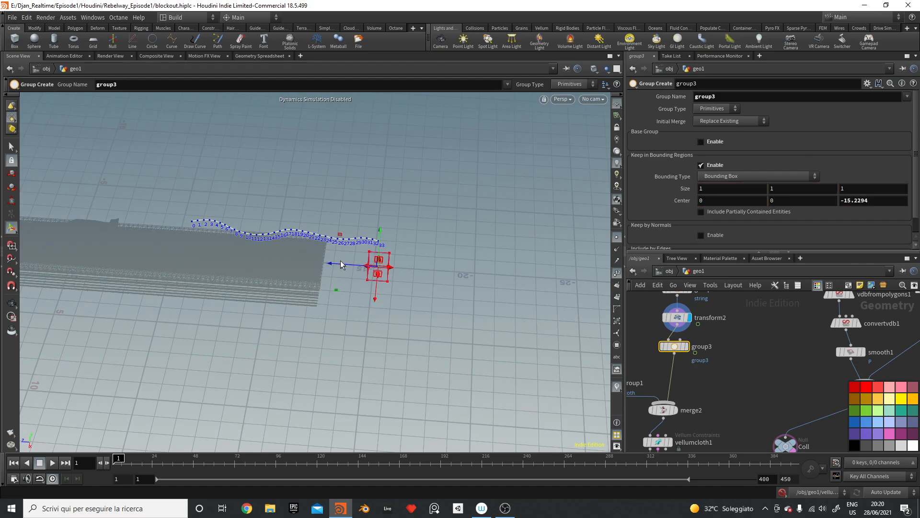
drag(381, 233, 378, 198)
alt+drag(383, 217, 520, 227)
drag(402, 248, 419, 253)
alt+drag(420, 218, 361, 218)
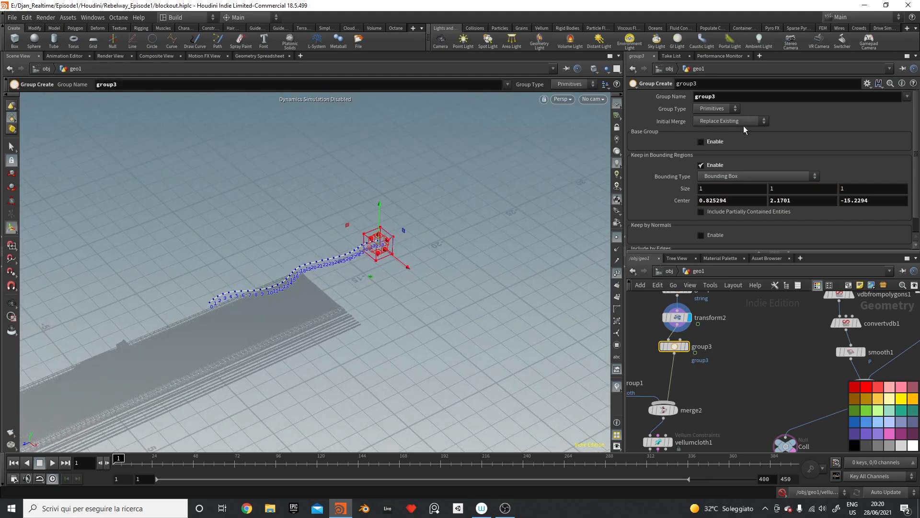
Step: Make it a Points group, fit the box around the end points, and name it toPin
click(719, 111)
click(706, 128)
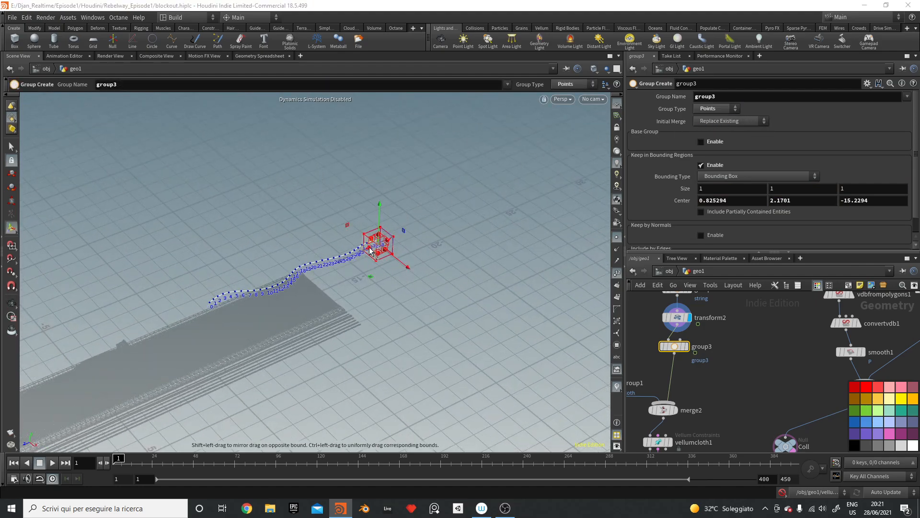
drag(372, 249, 340, 185)
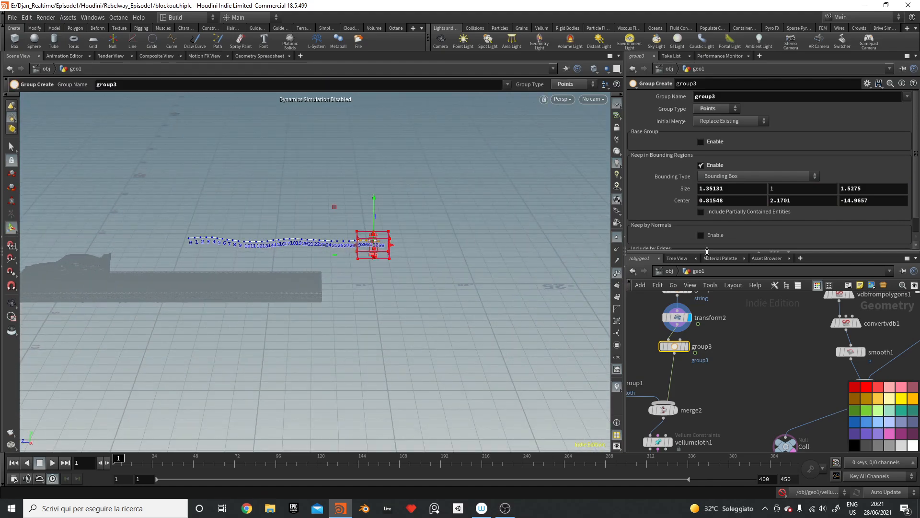
click(737, 96)
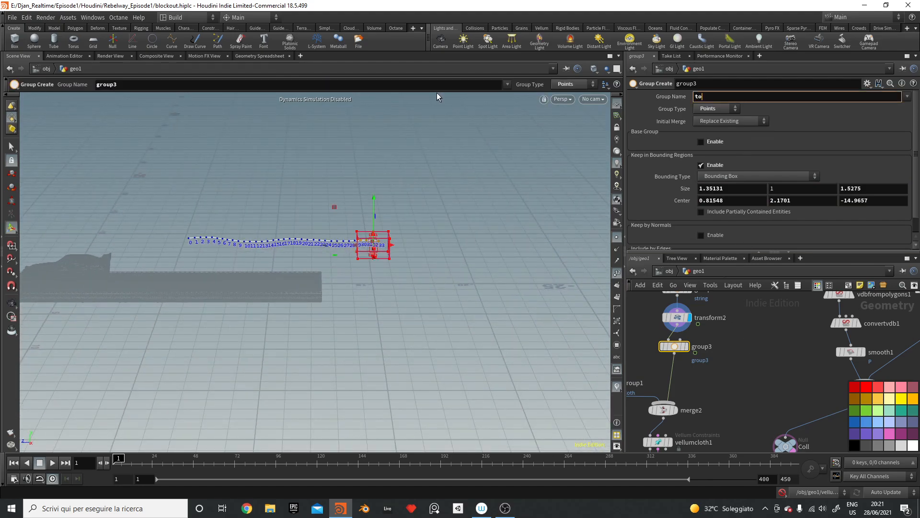
key(Return)
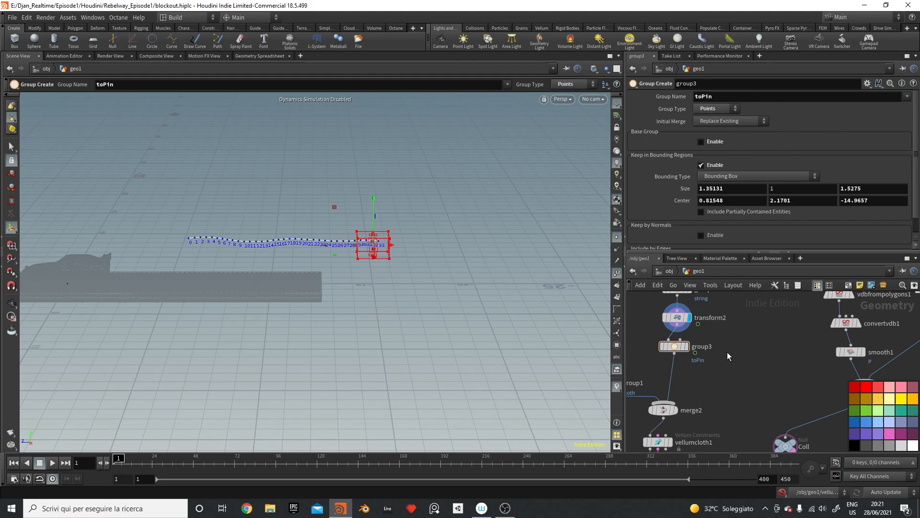
middle_drag(760, 382, 798, 337)
click(714, 366)
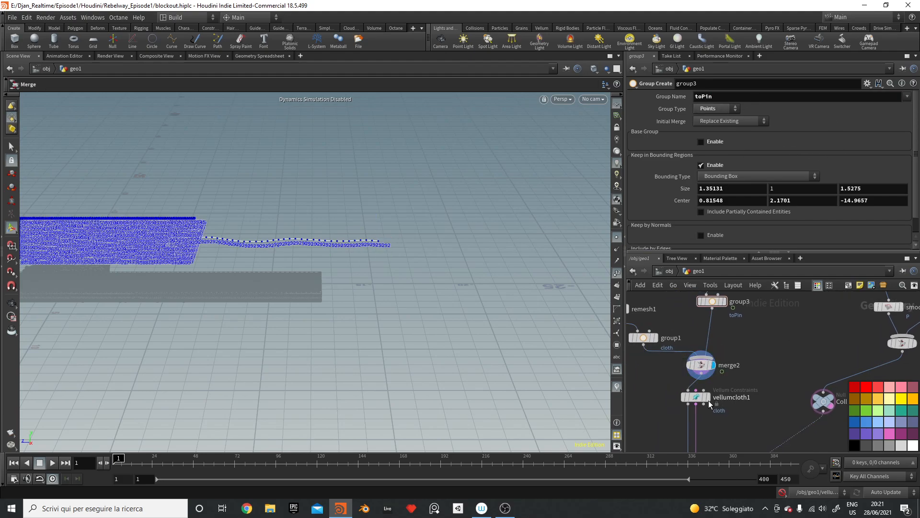
Step: Insert a Vellum Constraints node after vellumcloth1 and rewire Coll to the solver's collision input
middle_drag(775, 400, 793, 336)
key(Tab)
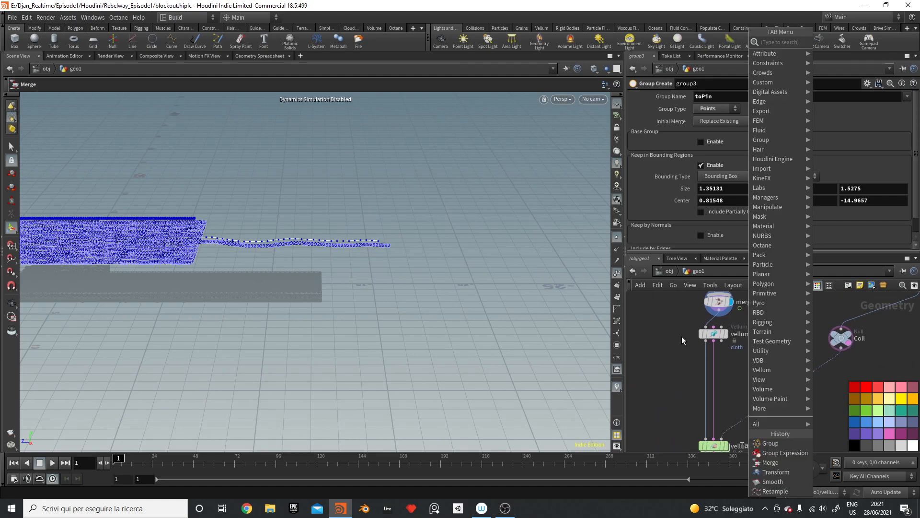
text(vellum constr)
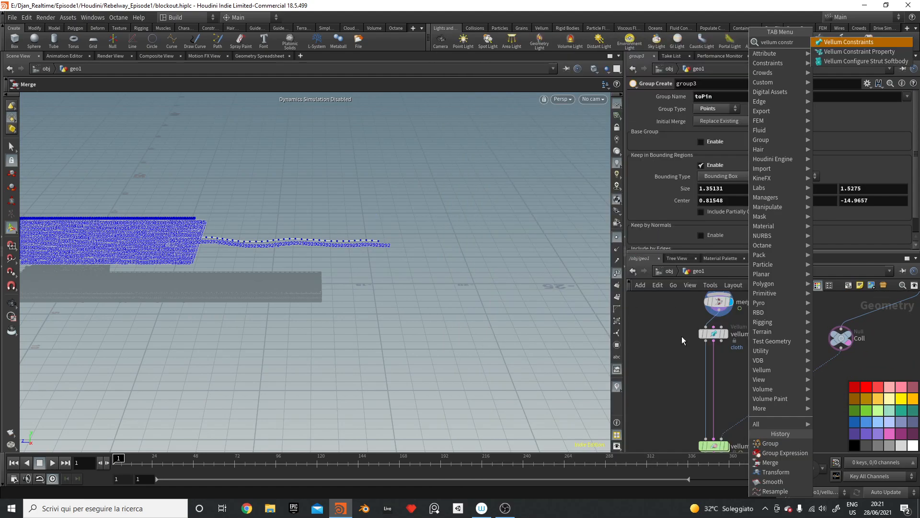
click(834, 43)
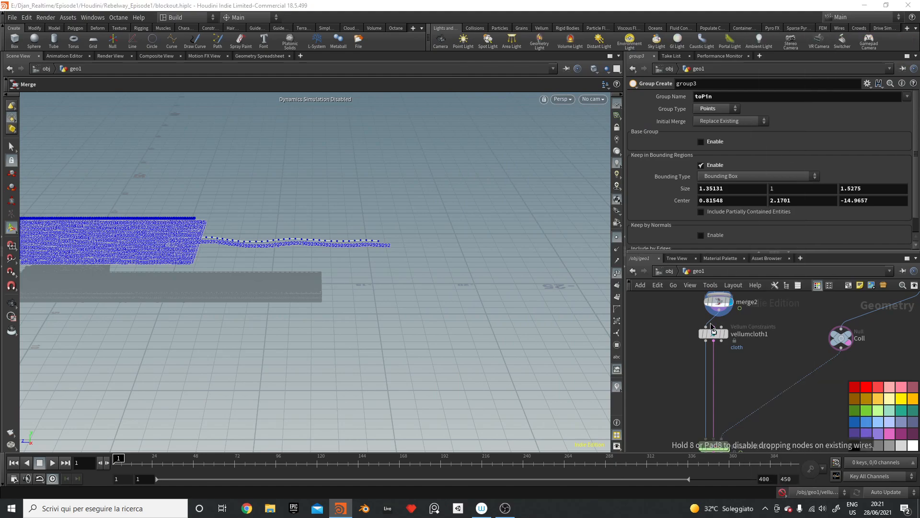
click(715, 362)
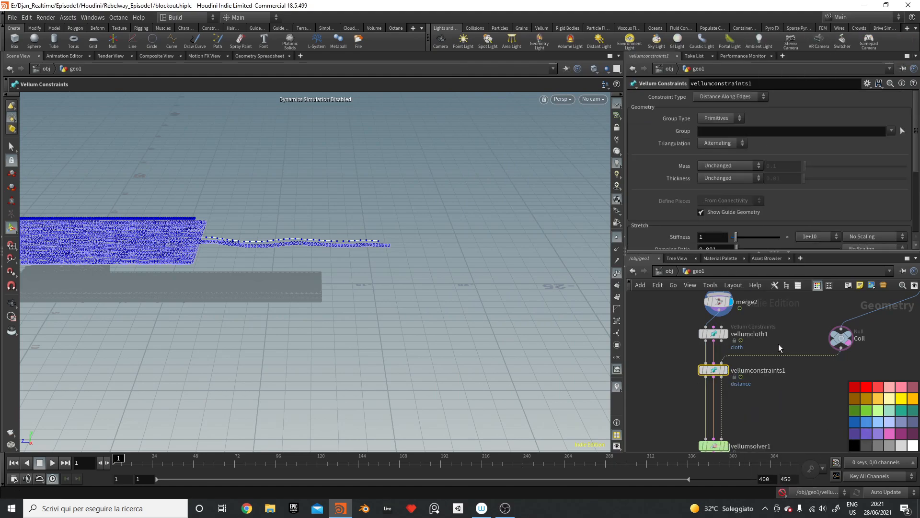
key(y)
drag(785, 340, 812, 384)
drag(841, 349, 722, 438)
Step: Make vellumconstraints1 a String constraint on the string group, pinning toPin with Match Animation
click(733, 98)
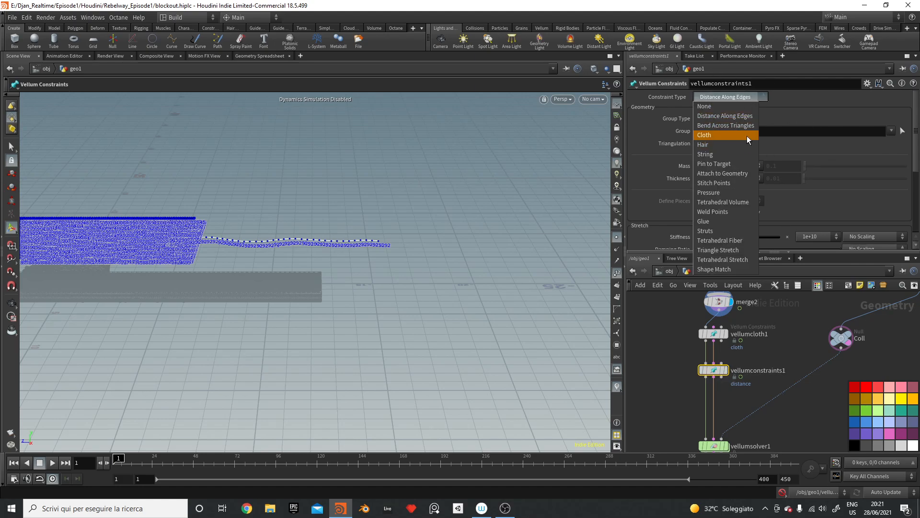
click(732, 153)
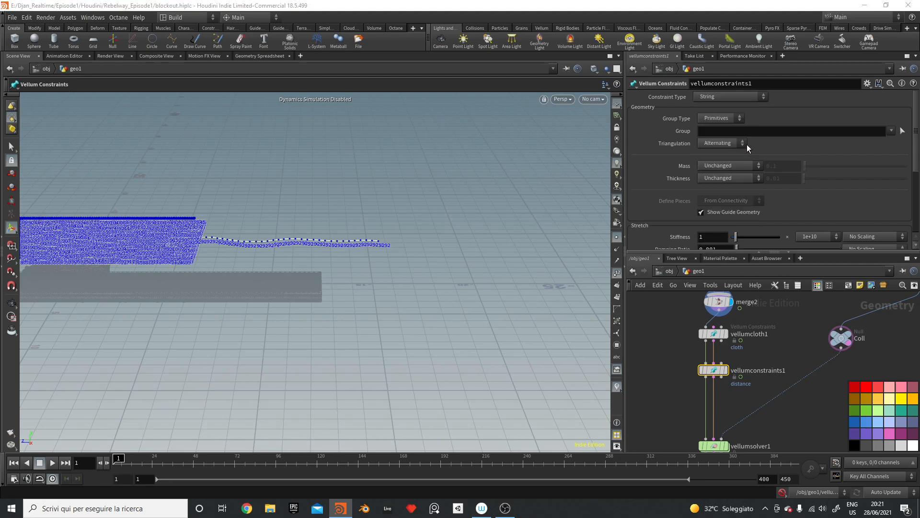
click(892, 131)
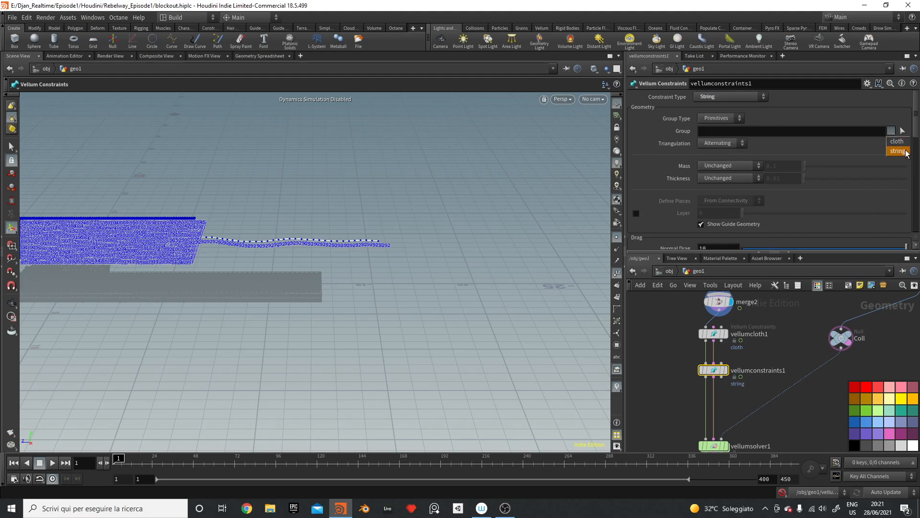
click(897, 147)
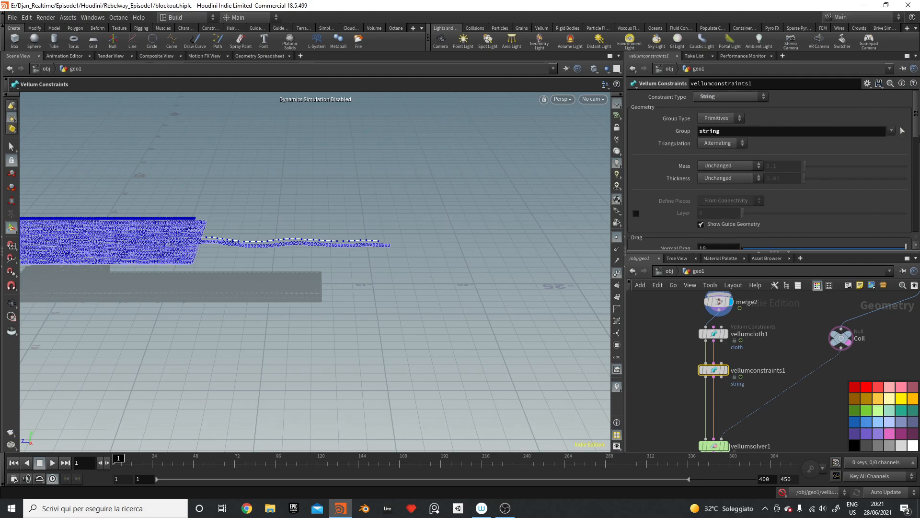
scroll(766, 168, down, 4)
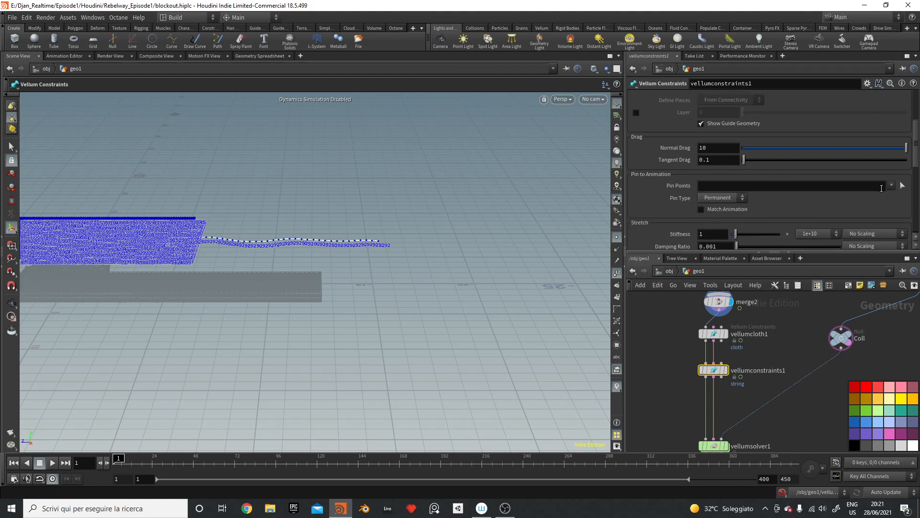
click(891, 186)
click(888, 201)
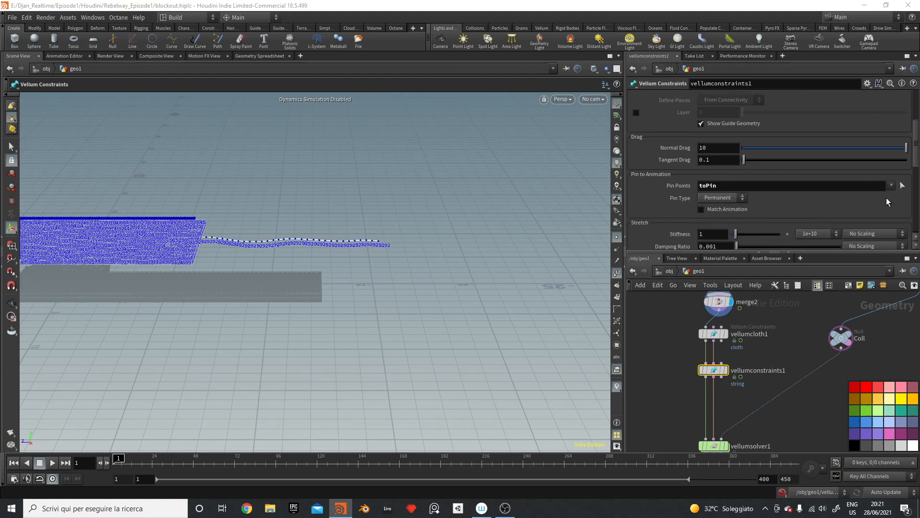
click(713, 210)
Step: Frame the cloth and string, hide point numbers, and test-play then rewind the timeline
alt+right_drag(372, 254, 286, 310)
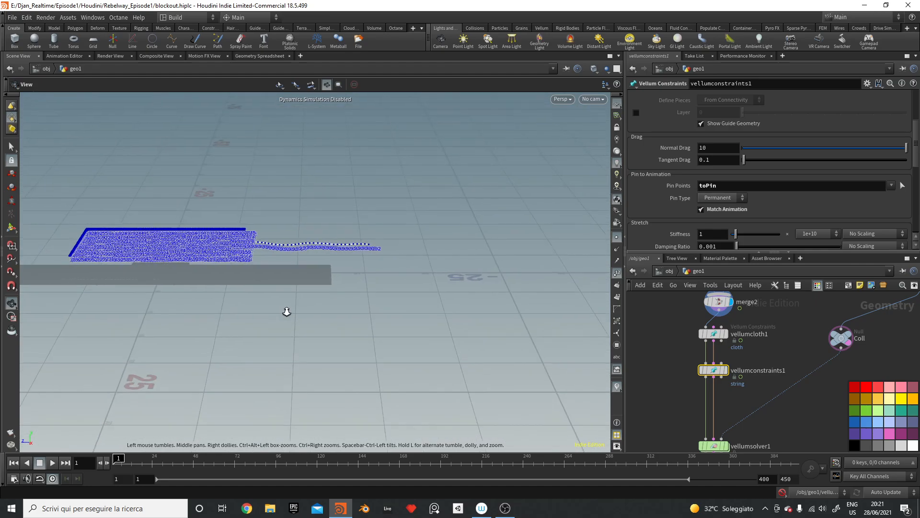
alt+middle_drag(264, 235, 355, 268)
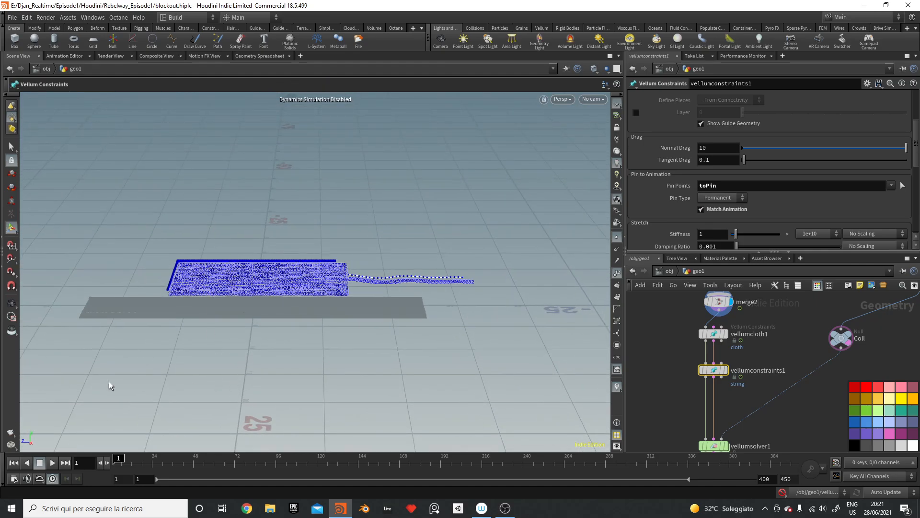
click(615, 277)
click(617, 237)
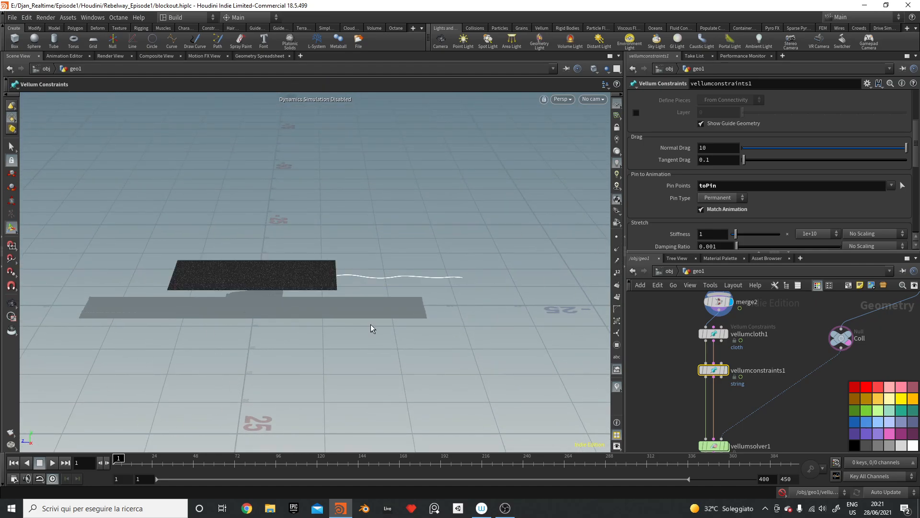
click(53, 462)
click(617, 237)
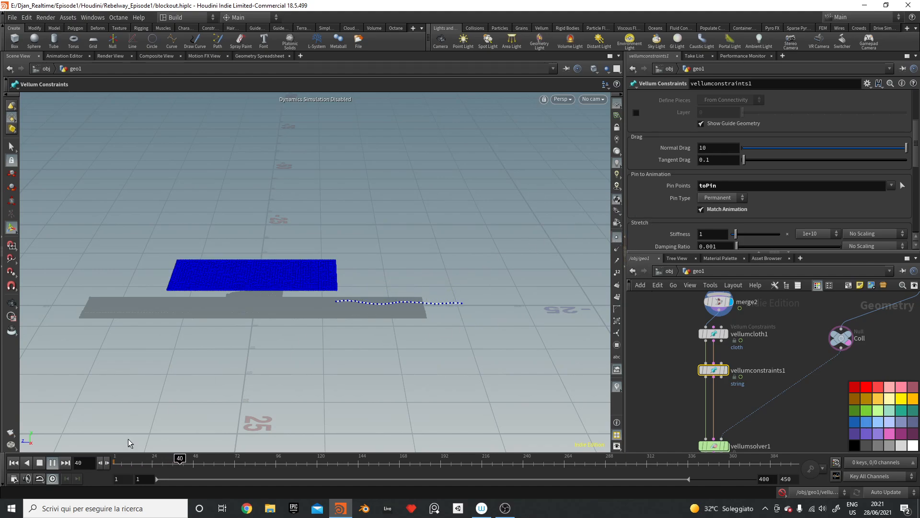
click(53, 462)
click(13, 462)
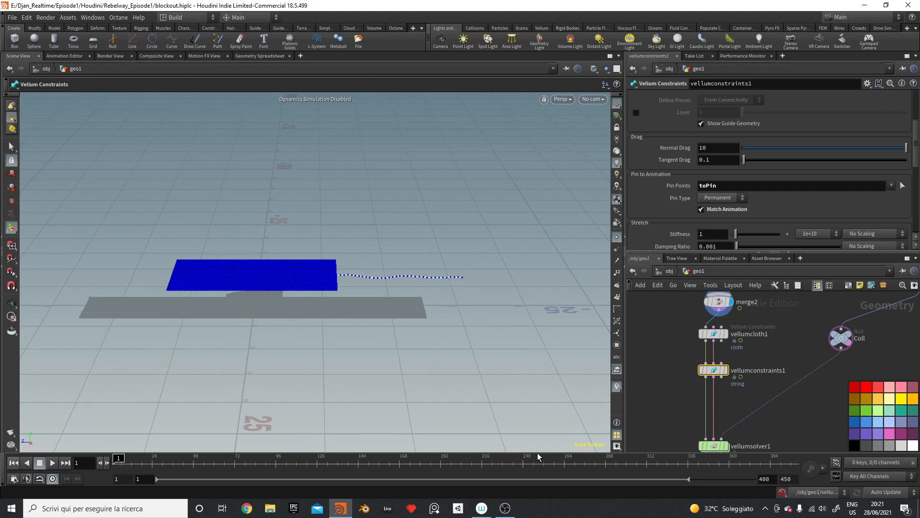
Step: Display vellumsolver1 and play the simulation to frame 26, then rewind to frame 1
click(728, 446)
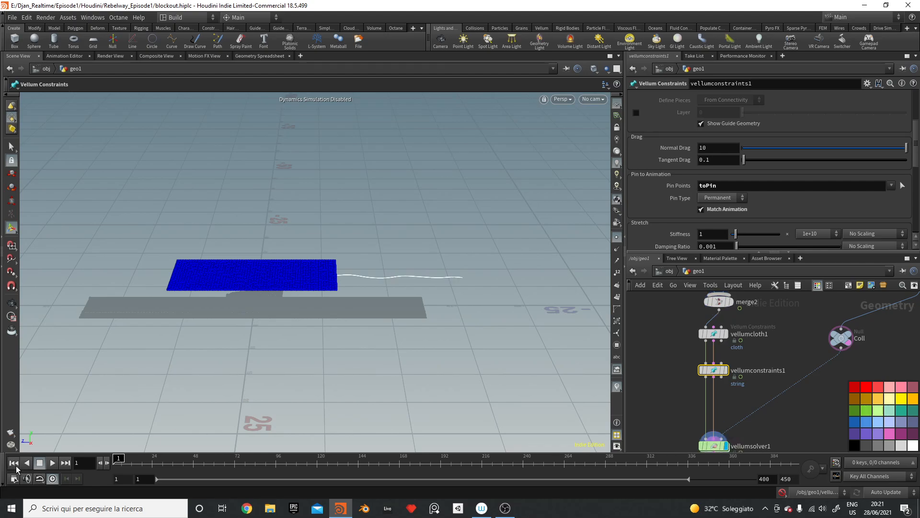
click(617, 239)
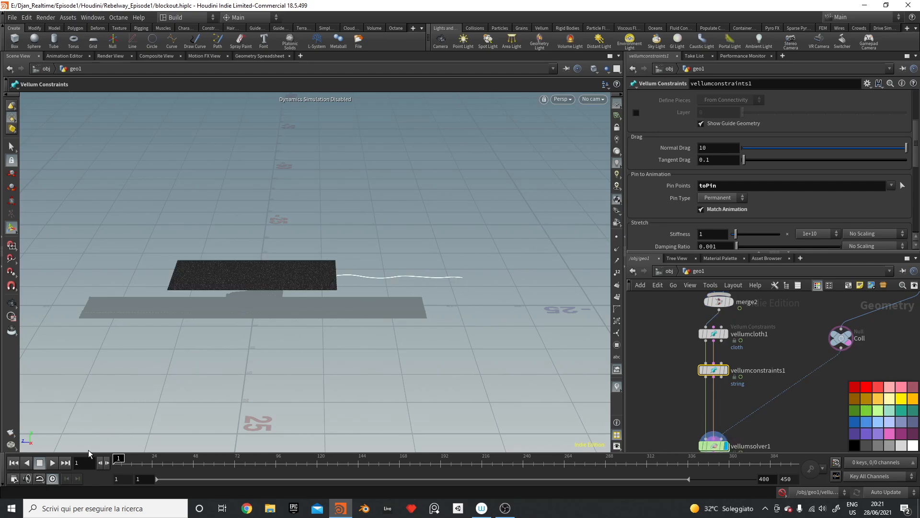
click(52, 463)
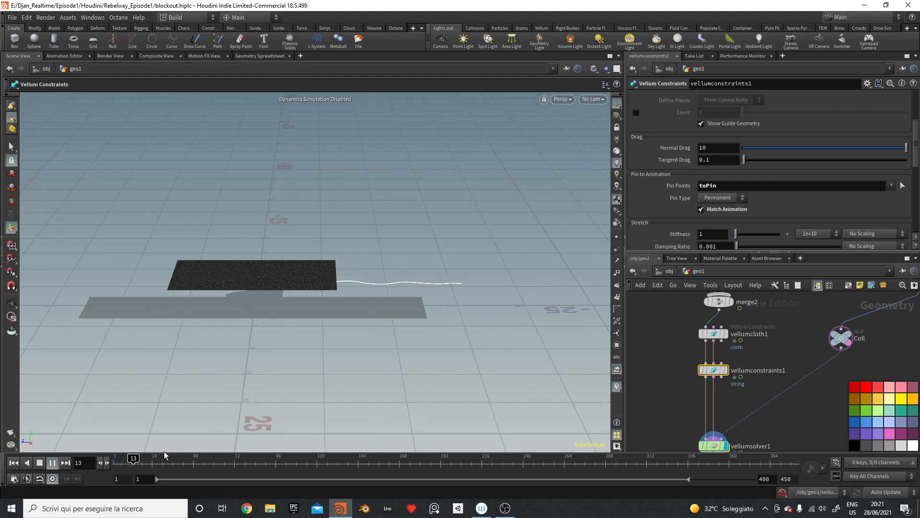
click(38, 462)
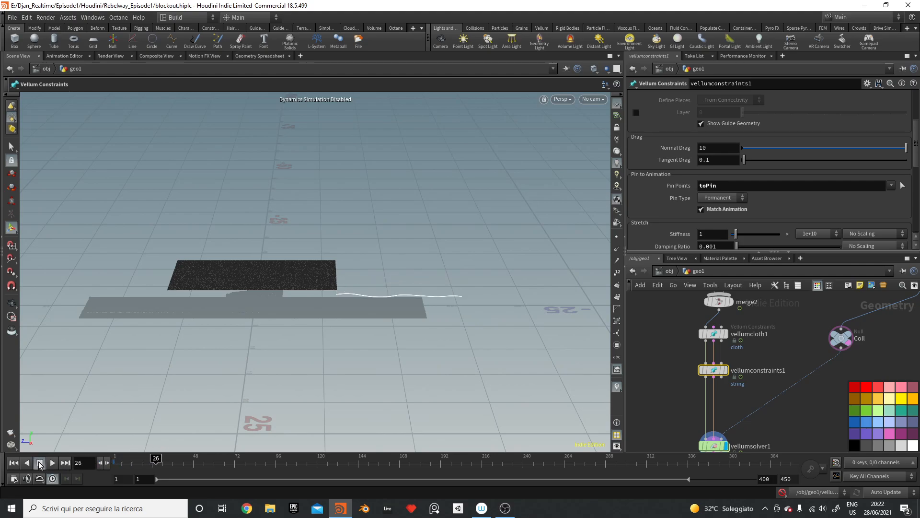
click(13, 463)
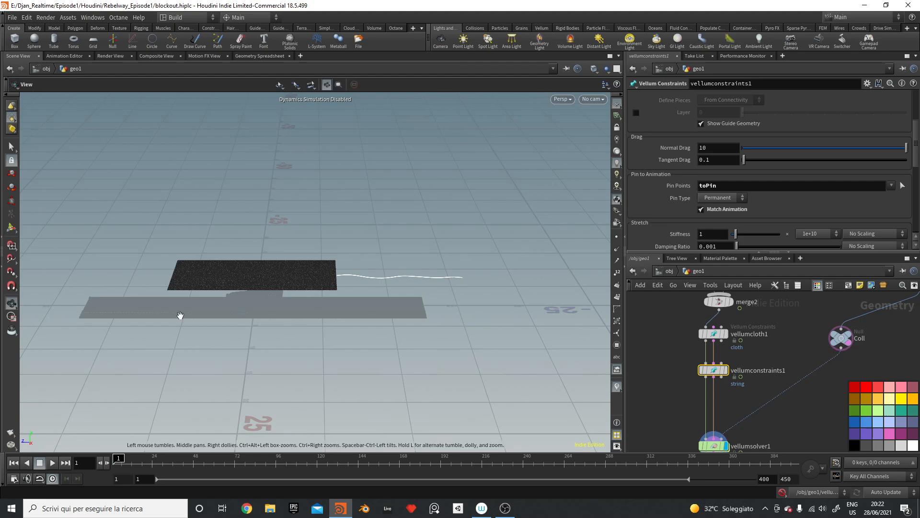
Step: Display the merged input and vellumcloth1, then review the string constraint settings
alt+drag(360, 283, 309, 254)
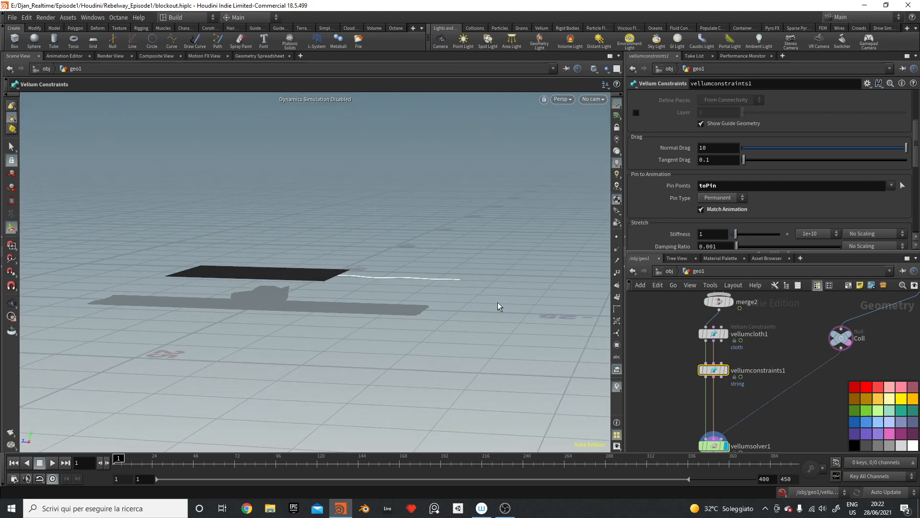
click(818, 416)
scroll(818, 416, down, 1)
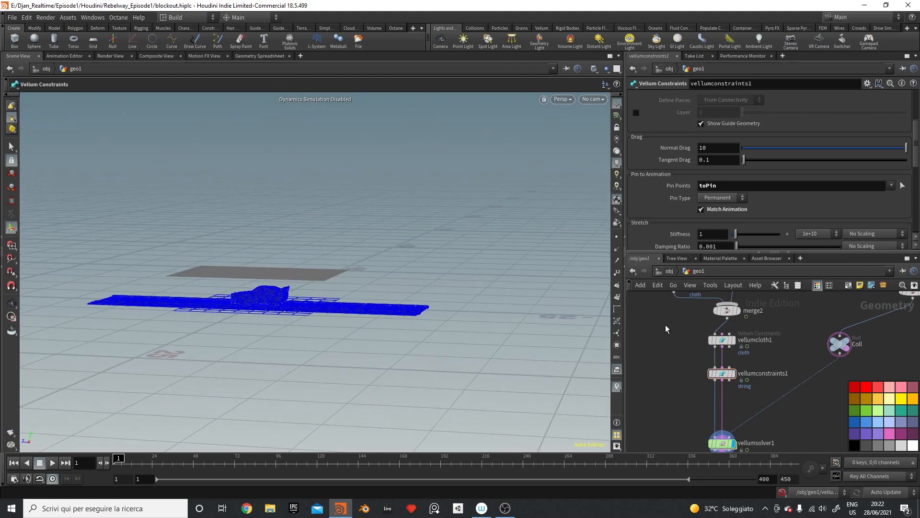
click(738, 310)
click(736, 340)
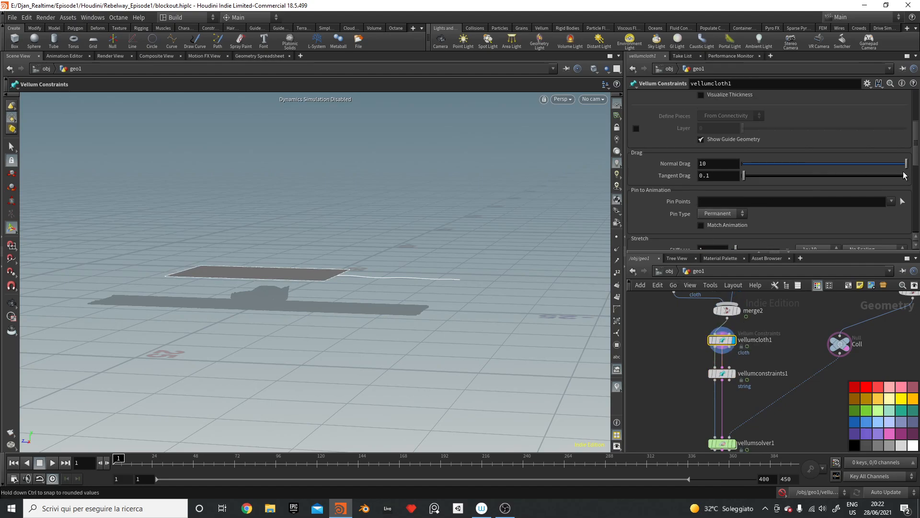
drag(917, 135, 917, 160)
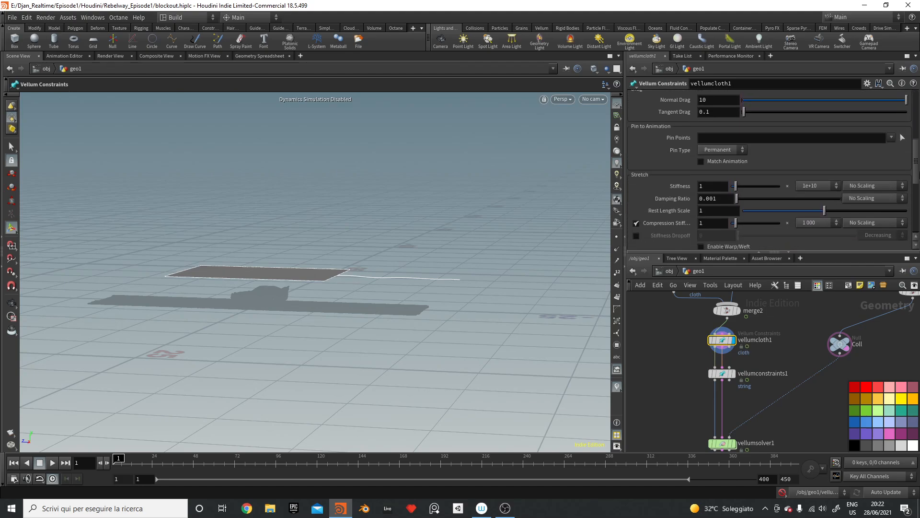
scroll(850, 216, down, 5)
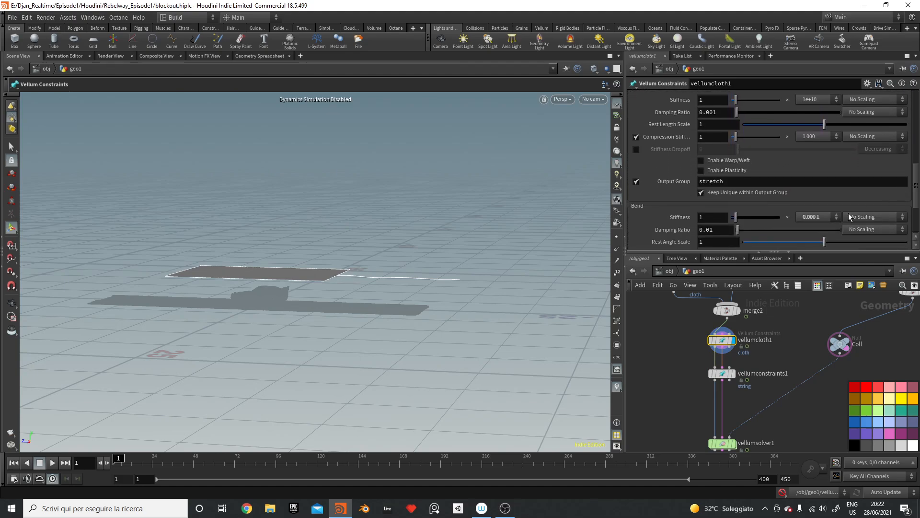
click(722, 373)
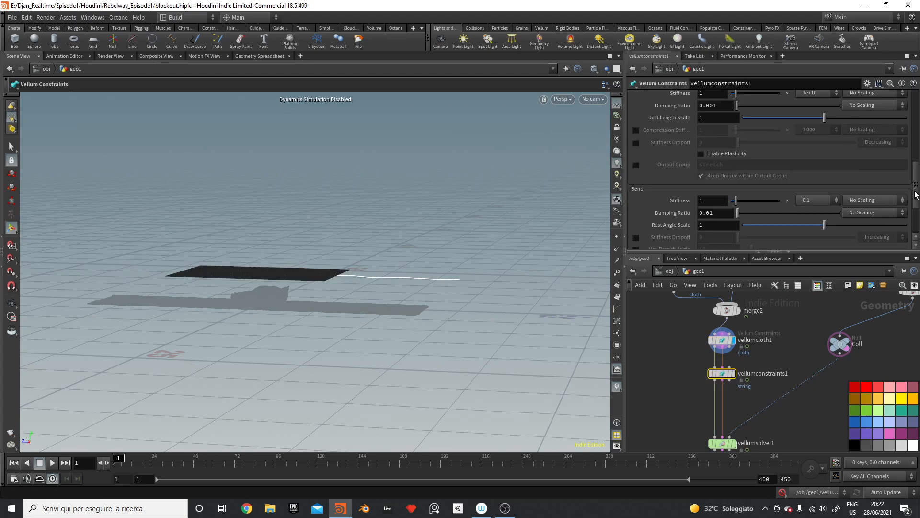
drag(917, 197, 911, 119)
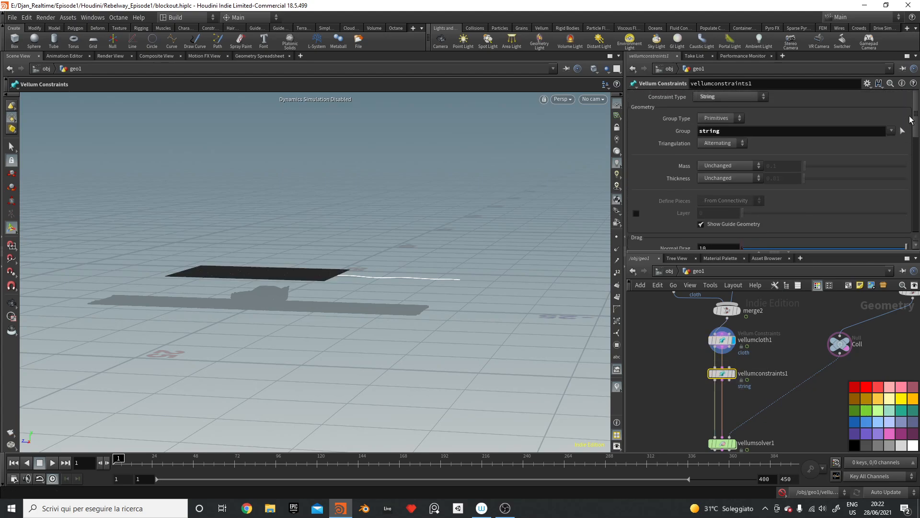
Step: Inspect the upstream group1, transform2 and group2 nodes that define the string
click(722, 340)
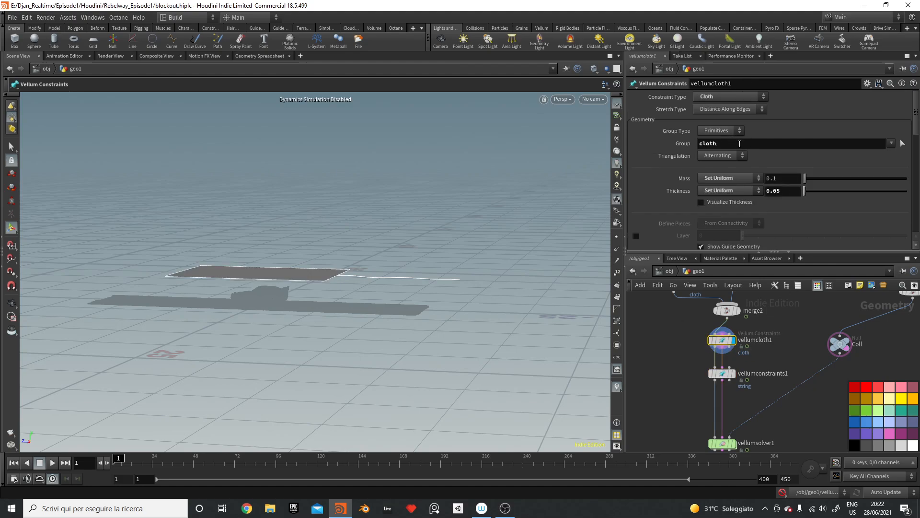
alt+drag(423, 299, 484, 372)
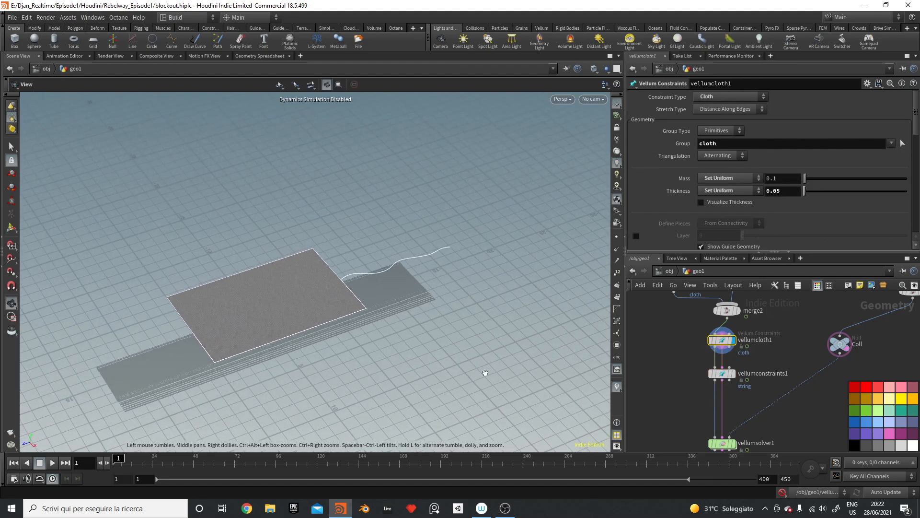
drag(731, 379, 732, 375)
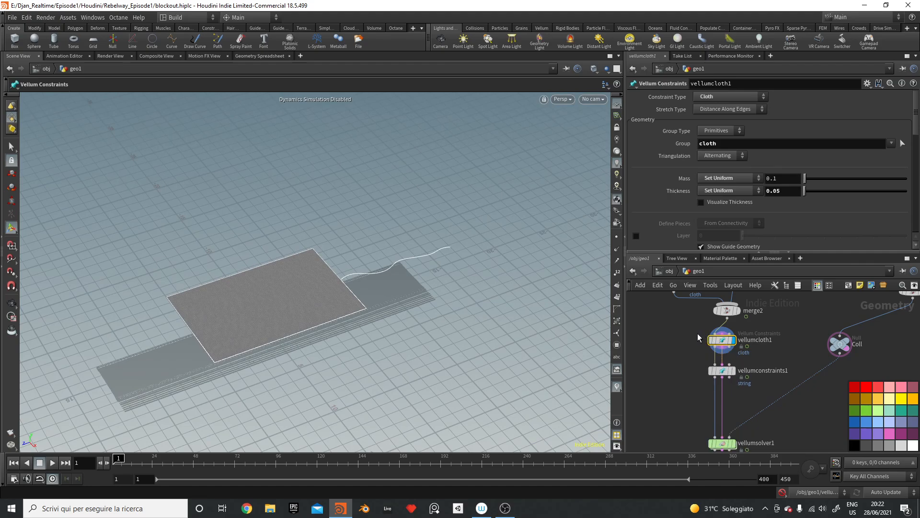
middle_drag(686, 326, 701, 379)
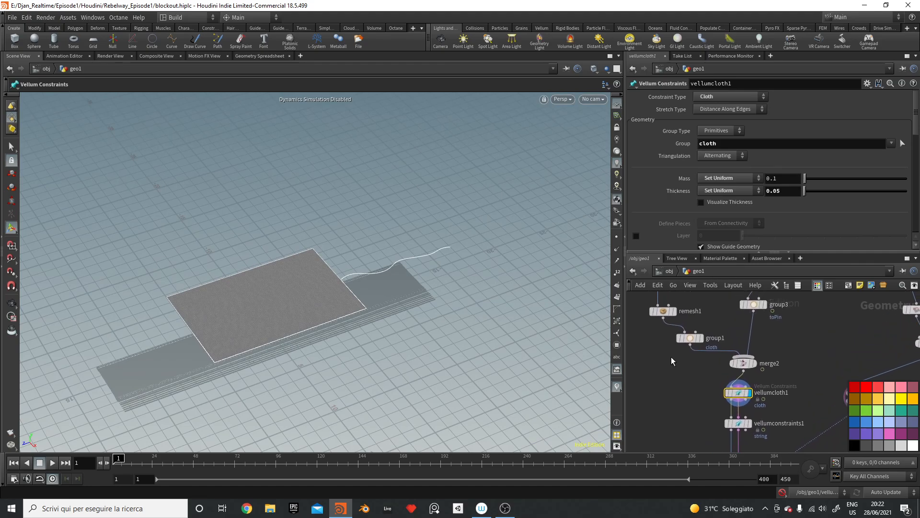
drag(698, 351, 698, 352)
middle_drag(735, 321, 747, 373)
drag(769, 333, 779, 337)
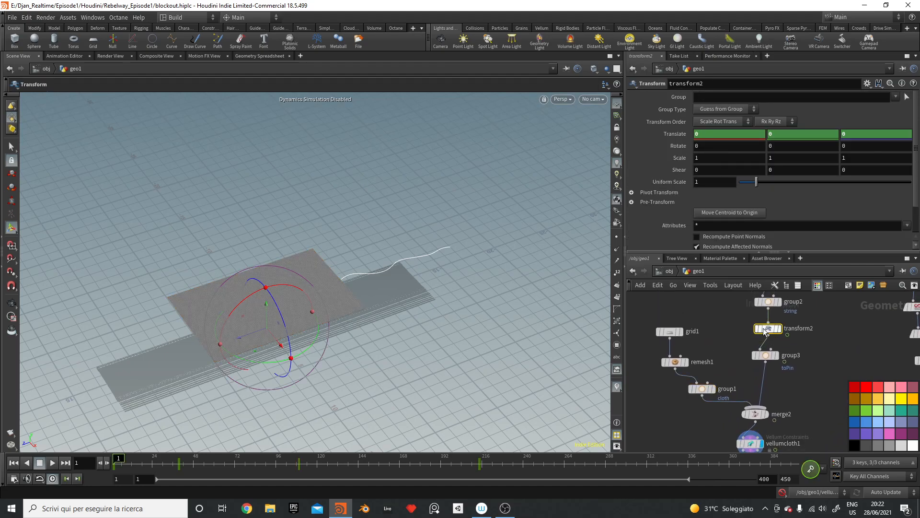
drag(739, 298, 769, 312)
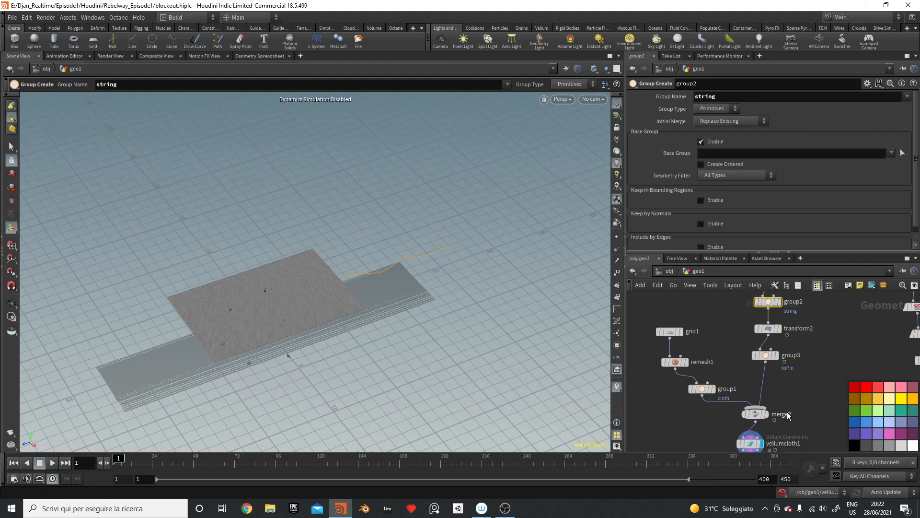
middle_drag(788, 413, 748, 324)
Step: Keep vellumcloth1's group type as Primitives and clear its Group field
click(712, 366)
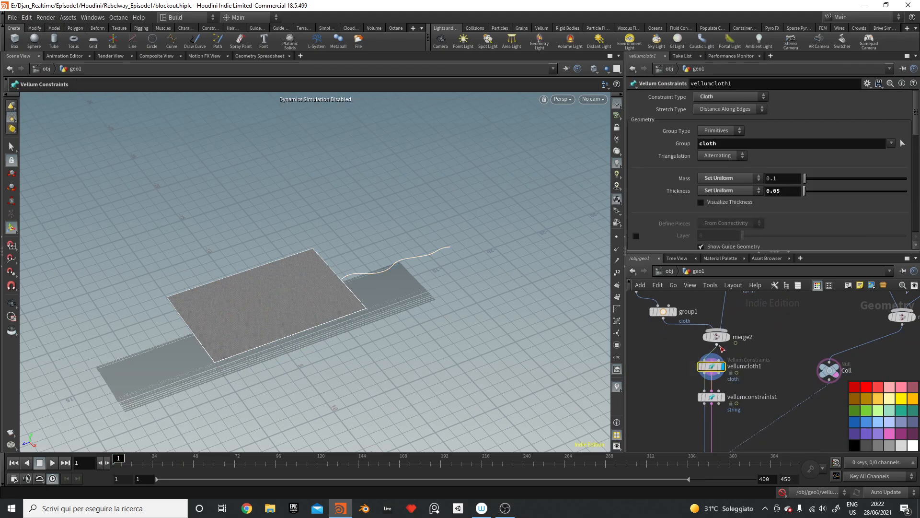
click(729, 131)
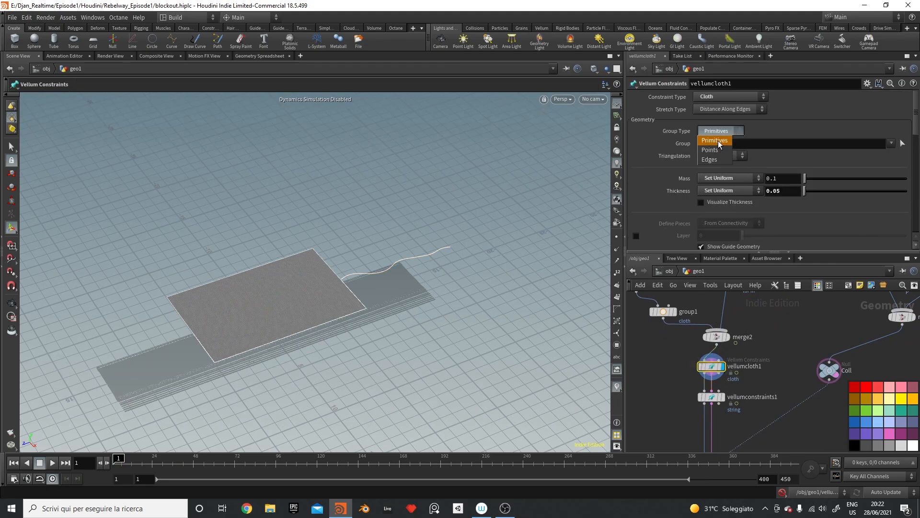
click(718, 140)
click(892, 143)
click(898, 154)
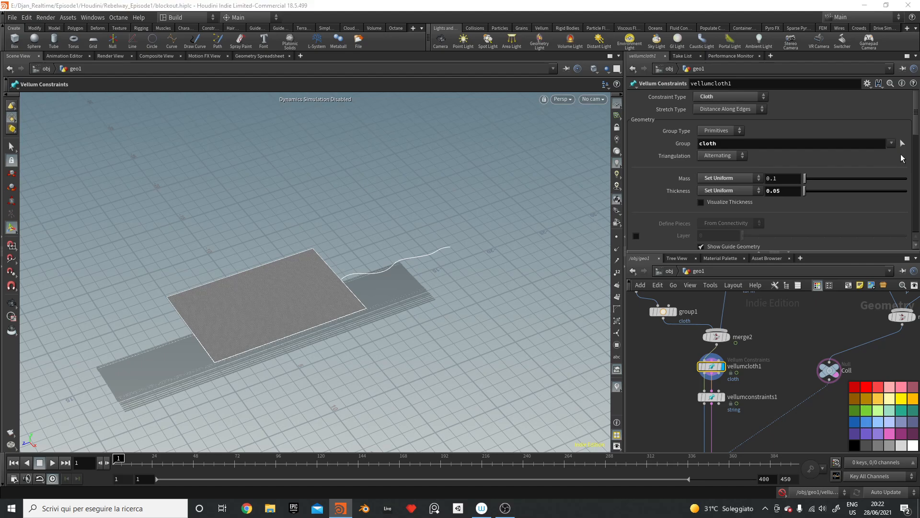
Step: Toggle the display flag between group1 and vellumcloth1
click(675, 312)
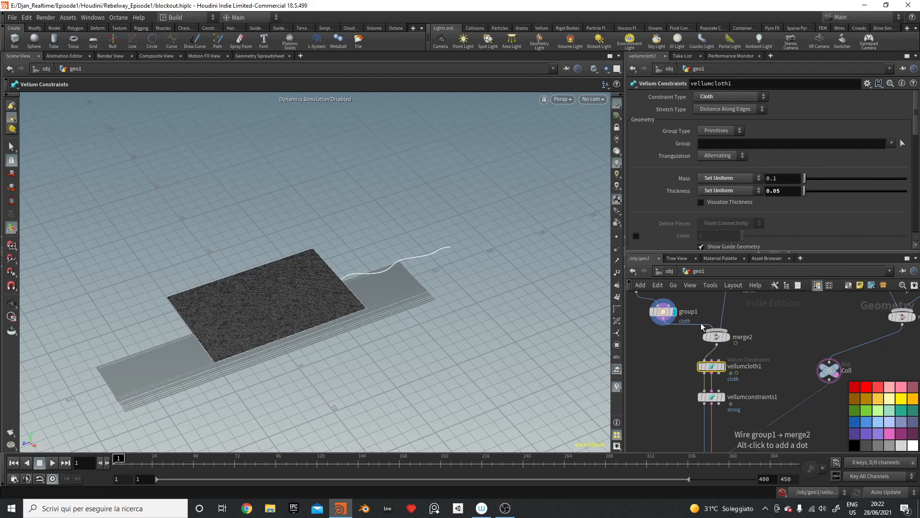
drag(698, 297, 648, 319)
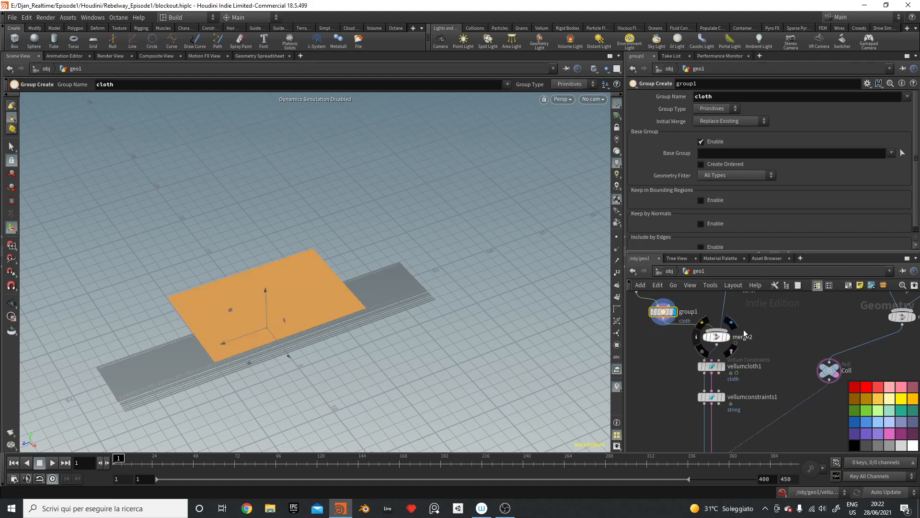
click(723, 367)
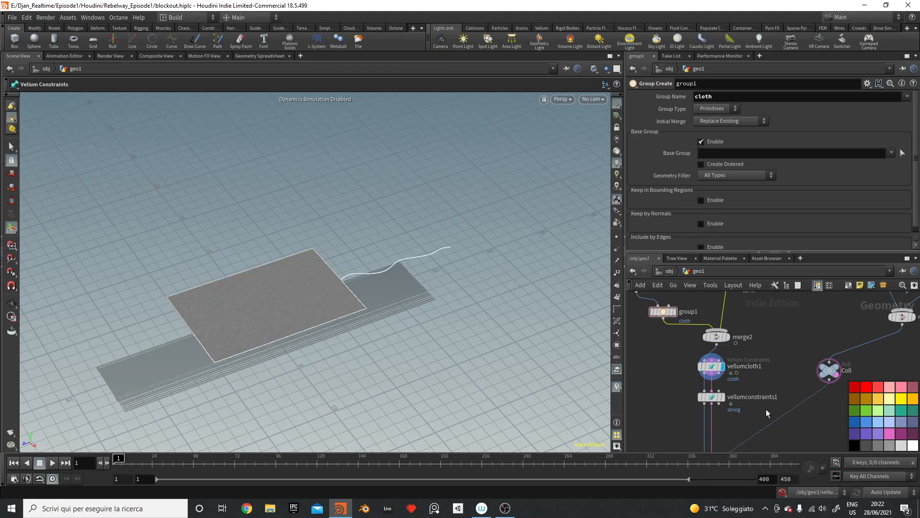
middle_drag(766, 413, 750, 324)
Step: Display vellumsolver1, play the simulation briefly, and rewind to frame 1
click(710, 368)
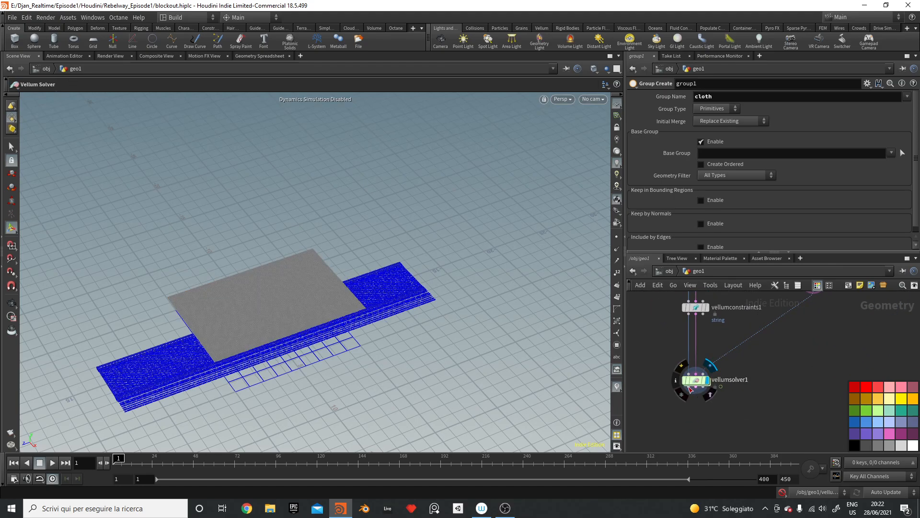
click(51, 462)
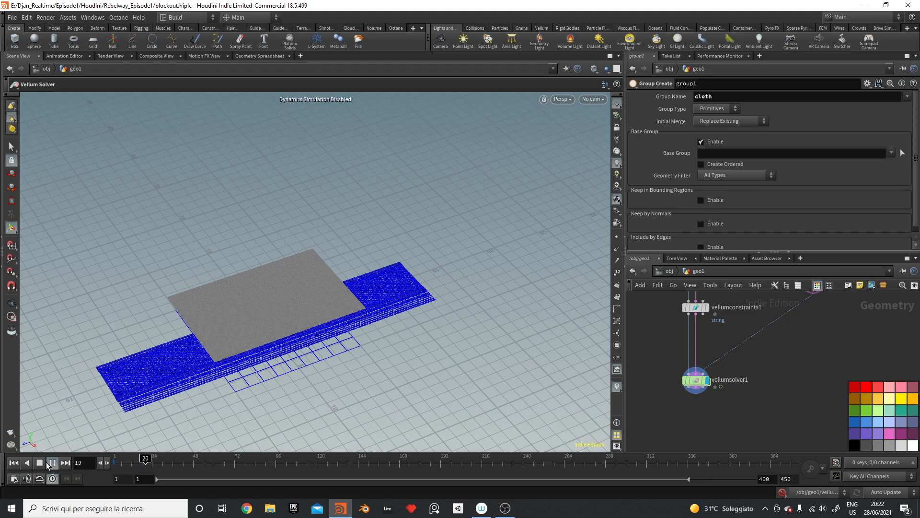
click(51, 462)
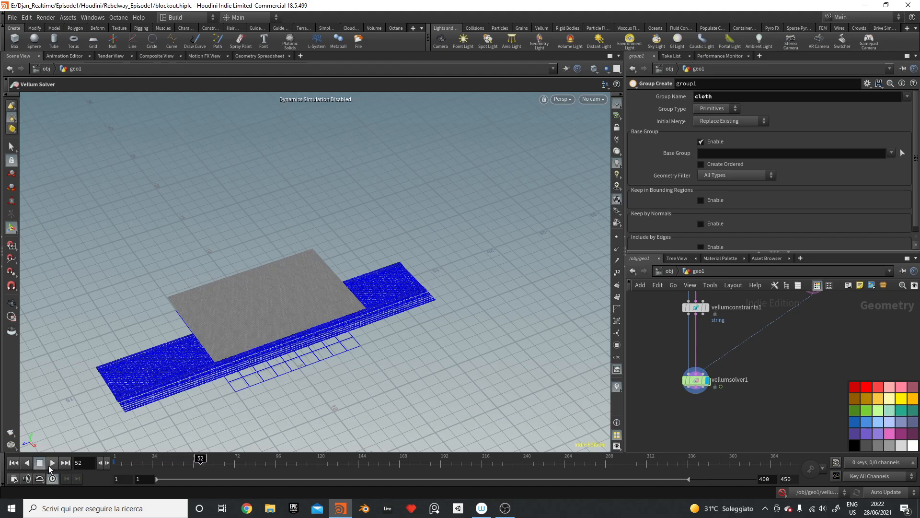
click(14, 462)
Step: Cut group3's wire to merge2, bypass vellumconstraints1, and replay the simulation
middle_drag(759, 324, 729, 432)
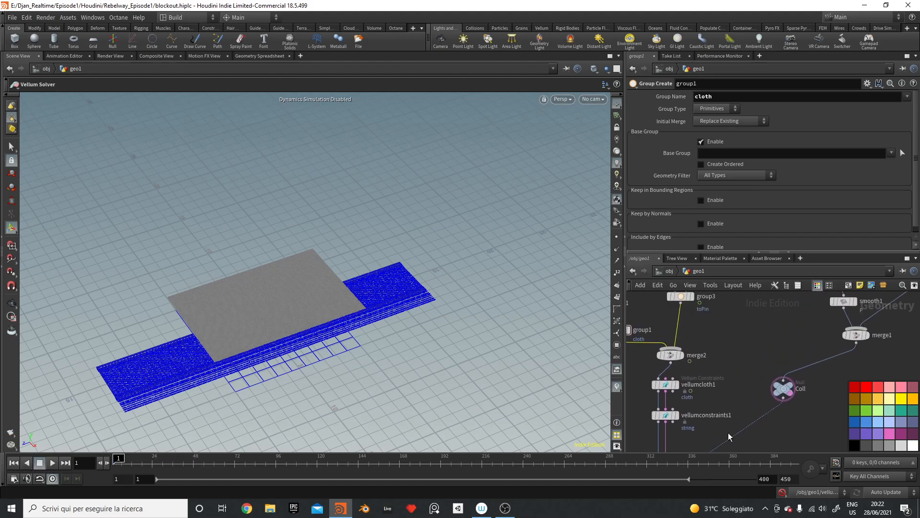
key(y)
drag(663, 316, 693, 329)
click(654, 415)
click(670, 384)
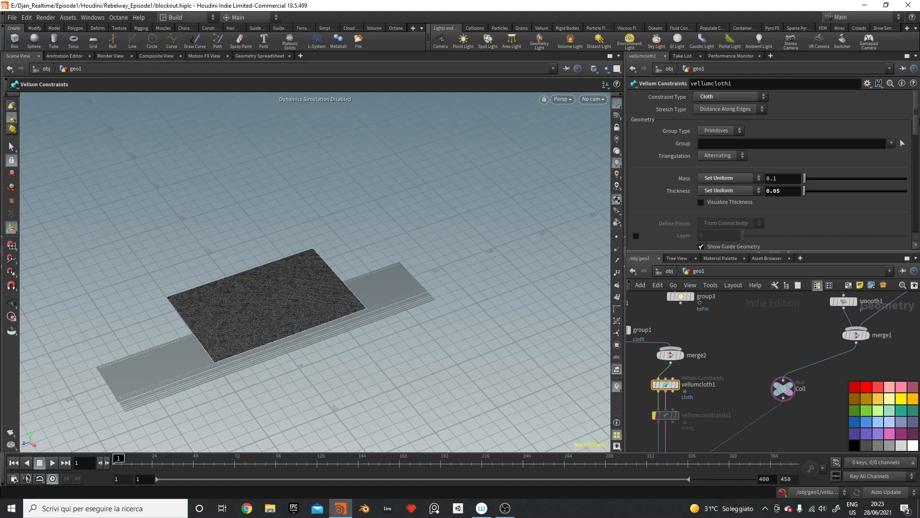
key(Up)
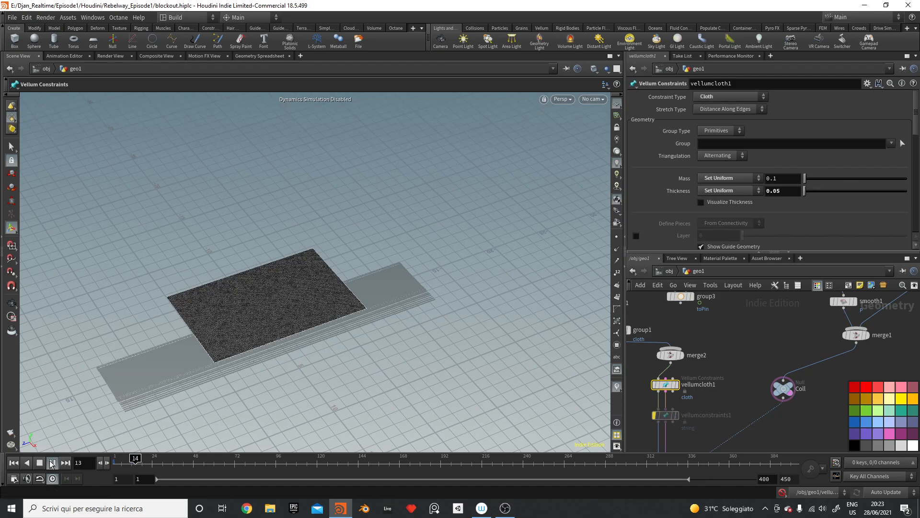
middle_drag(763, 409, 780, 319)
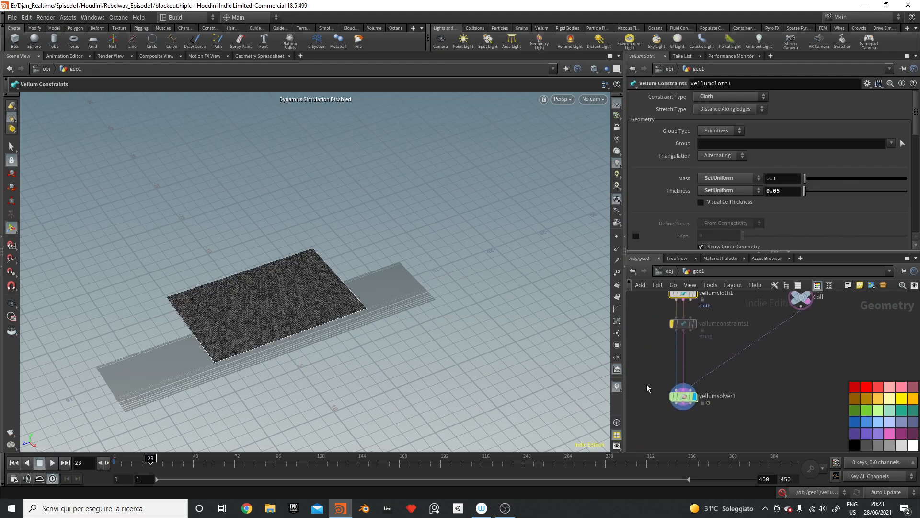
drag(649, 384, 692, 413)
alt+drag(416, 383, 271, 309)
key(Up)
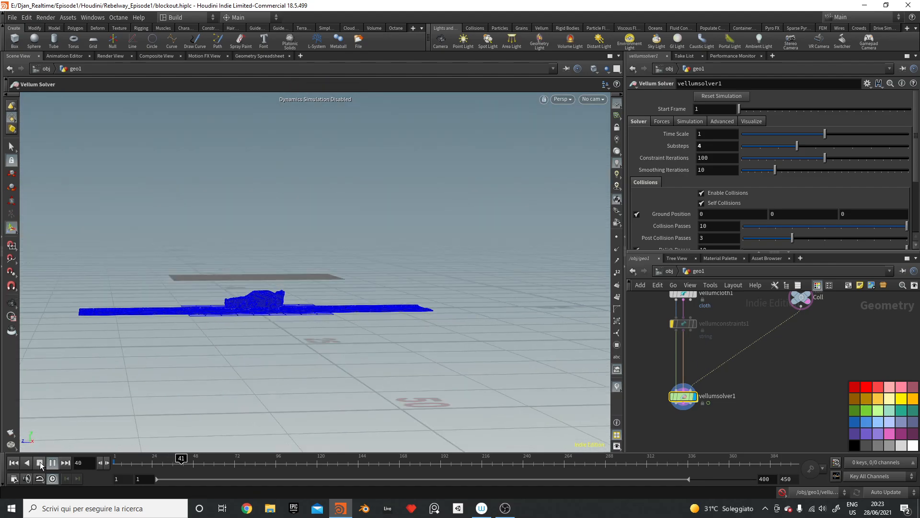
click(40, 462)
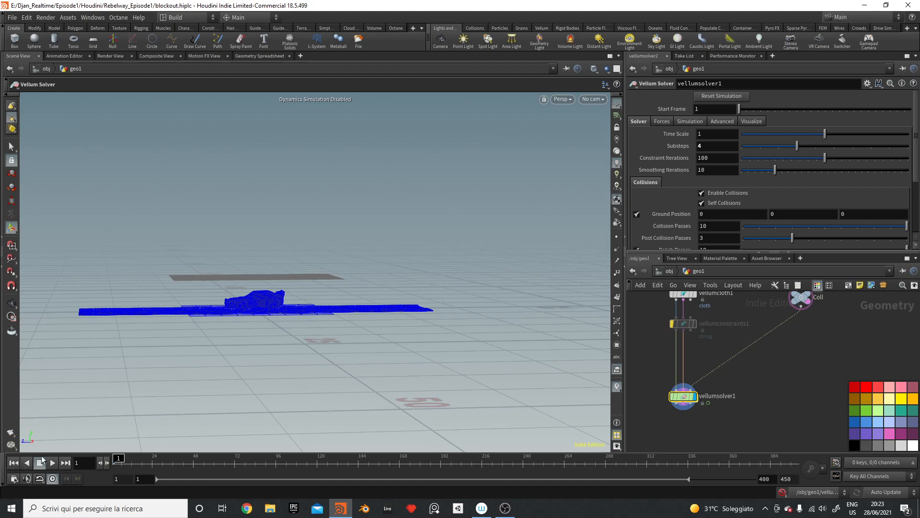
Step: Re-enable vellumconstraints1 and reconnect group3 into merge2
click(672, 323)
middle_drag(751, 363, 807, 459)
middle_drag(786, 364, 784, 399)
drag(751, 342, 746, 397)
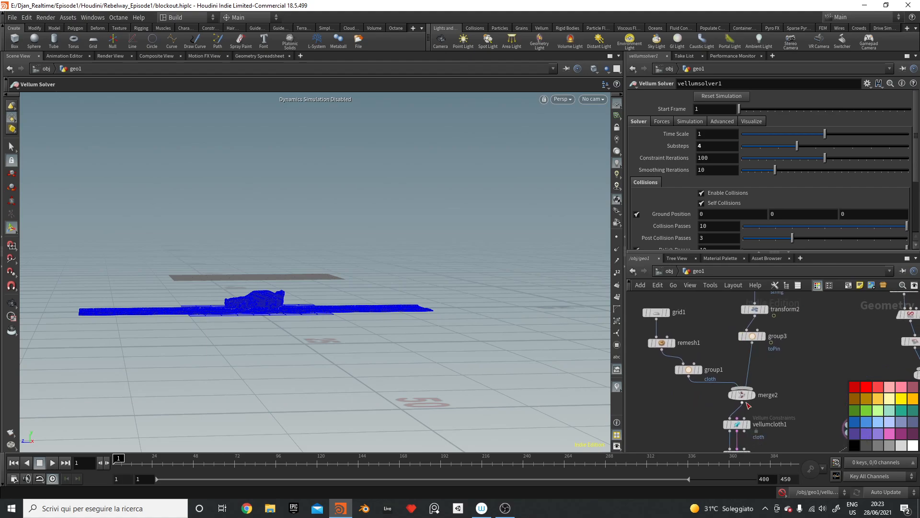
Step: Assign the cloth group to vellumcloth1 and check vellumconstraints1's string group
click(737, 424)
click(892, 144)
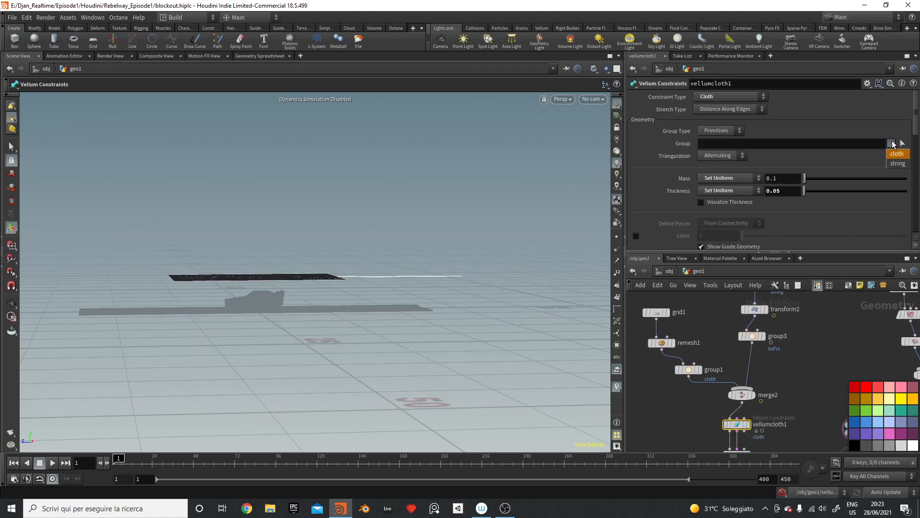
click(897, 153)
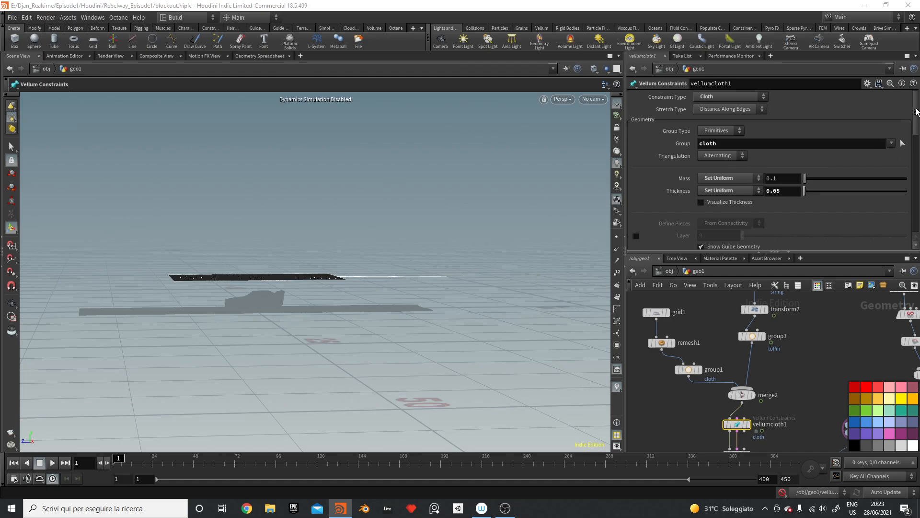
middle_drag(701, 418, 684, 360)
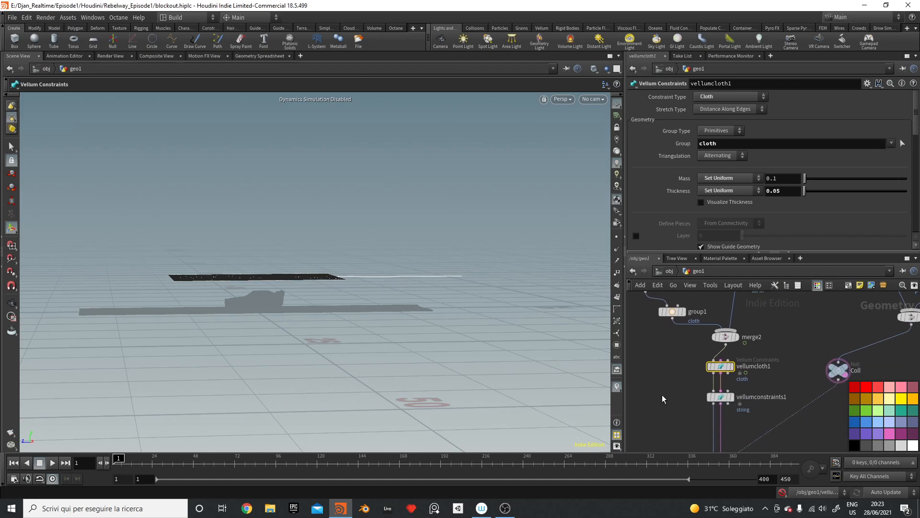
click(720, 397)
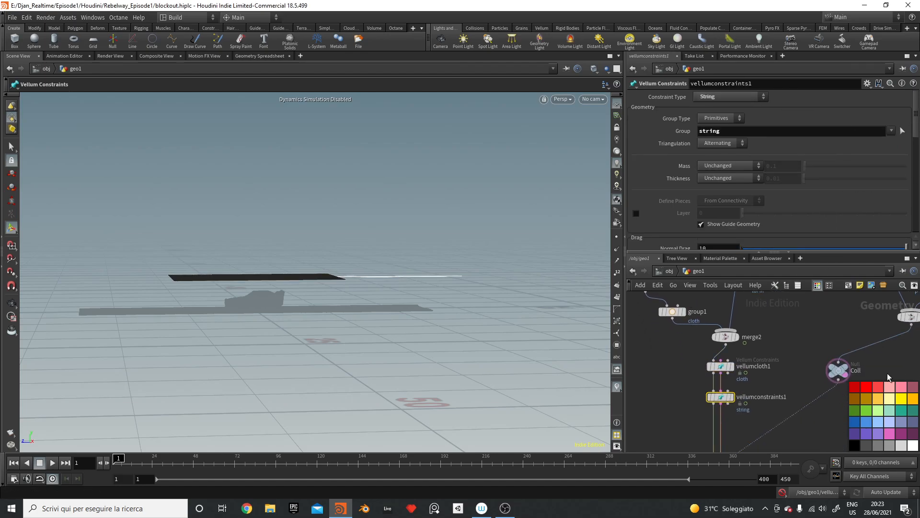
Step: Enable dynamics simulation and play until the cloth drapes on the ground
middle_drag(793, 385, 790, 357)
middle_drag(808, 416, 808, 391)
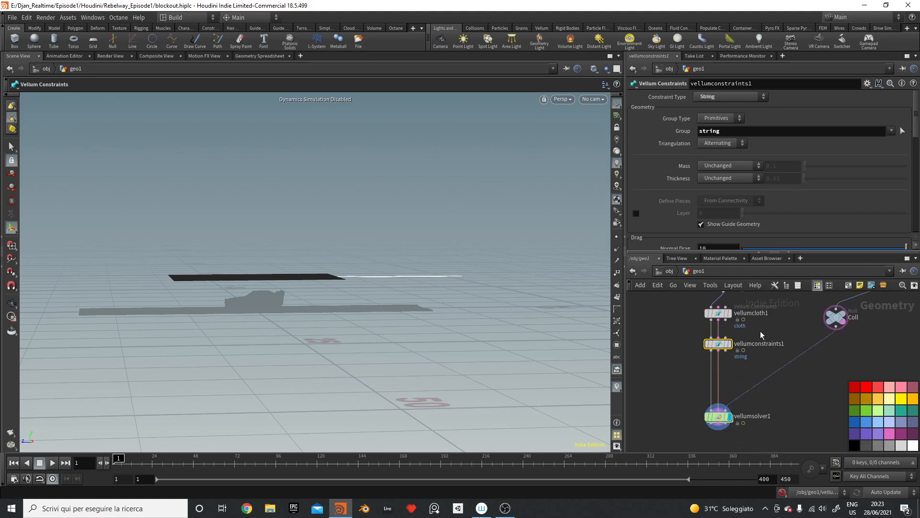
click(782, 493)
click(54, 462)
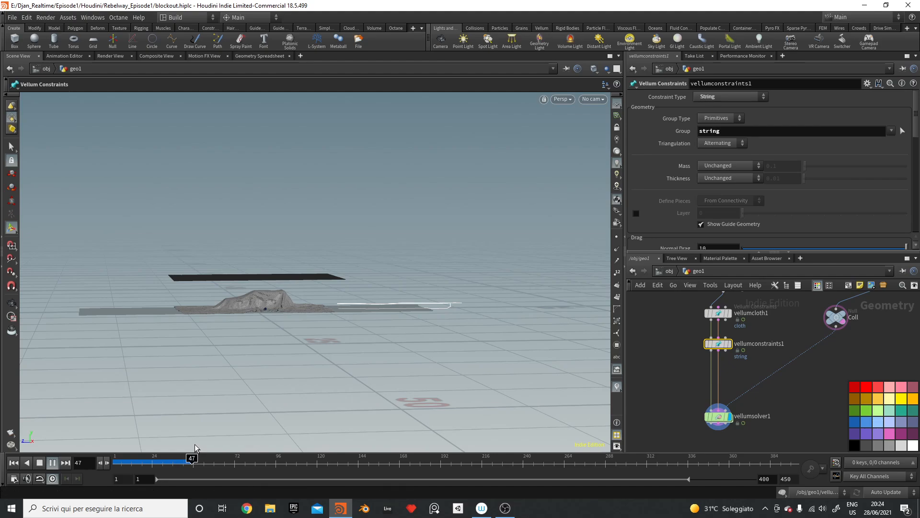
Step: Stop playback, rewind to frame 1, and select transform2
click(39, 462)
click(13, 463)
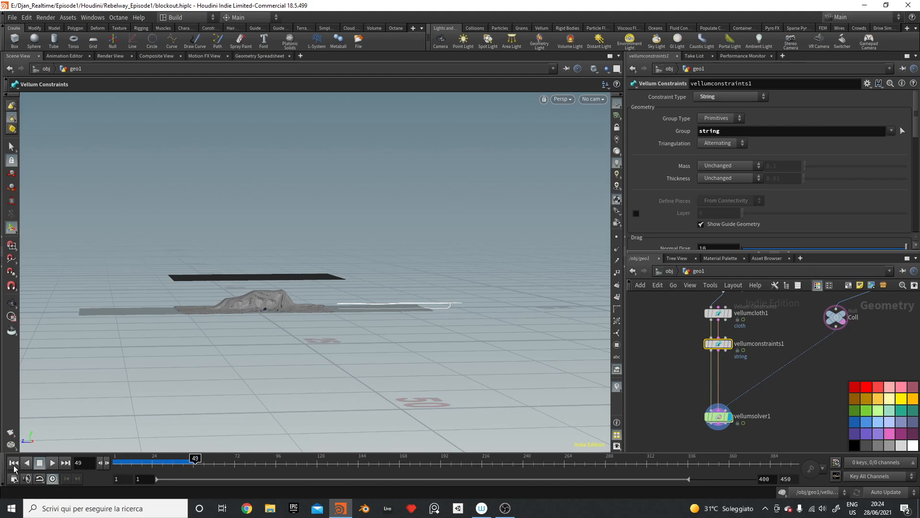
middle_drag(719, 364, 818, 419)
click(766, 371)
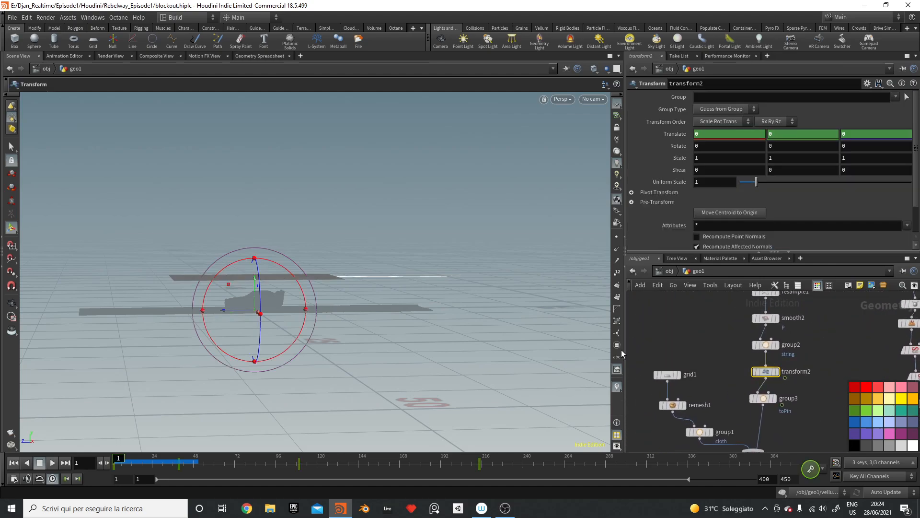
Step: Jump to frame 99, cancel the cook, rewind, and open the Animation Editor
click(284, 460)
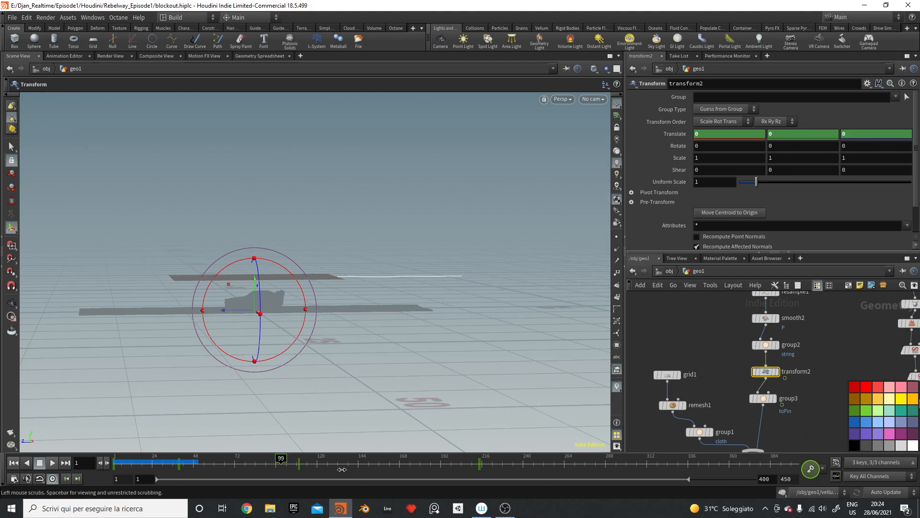
click(258, 463)
key(Escape)
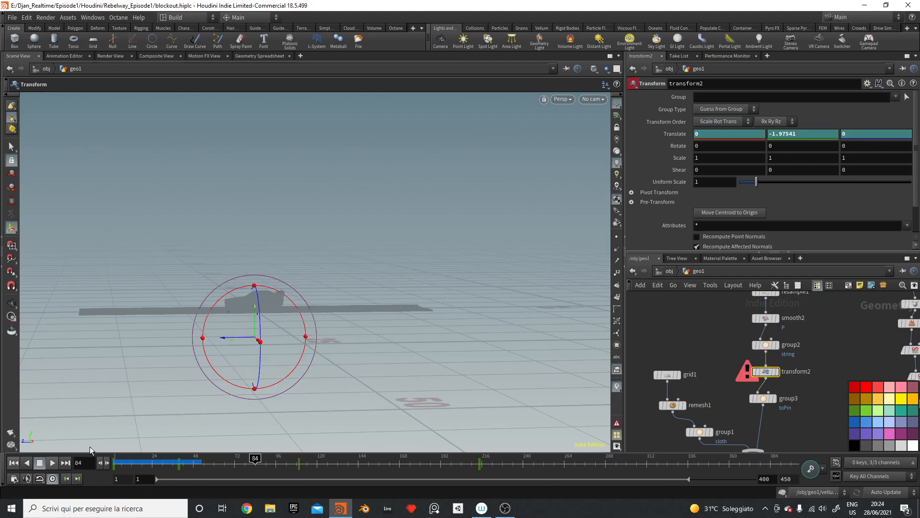
click(14, 463)
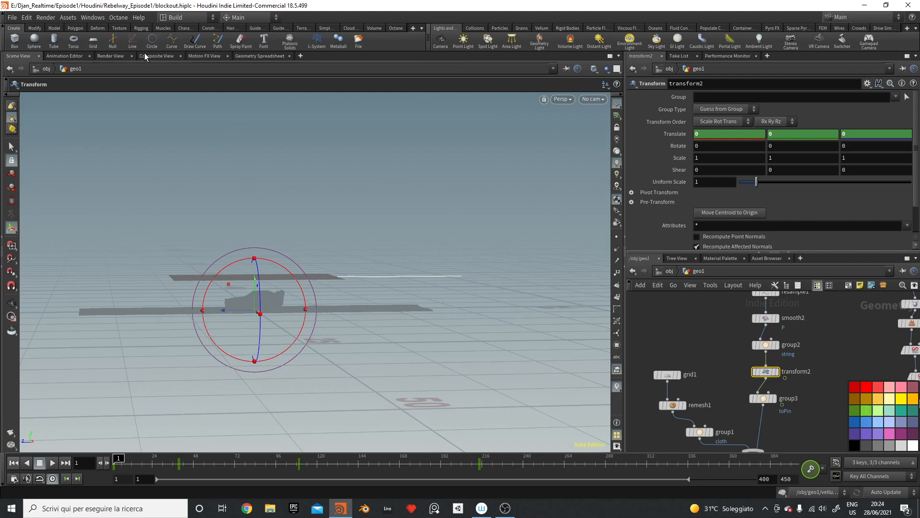
click(64, 55)
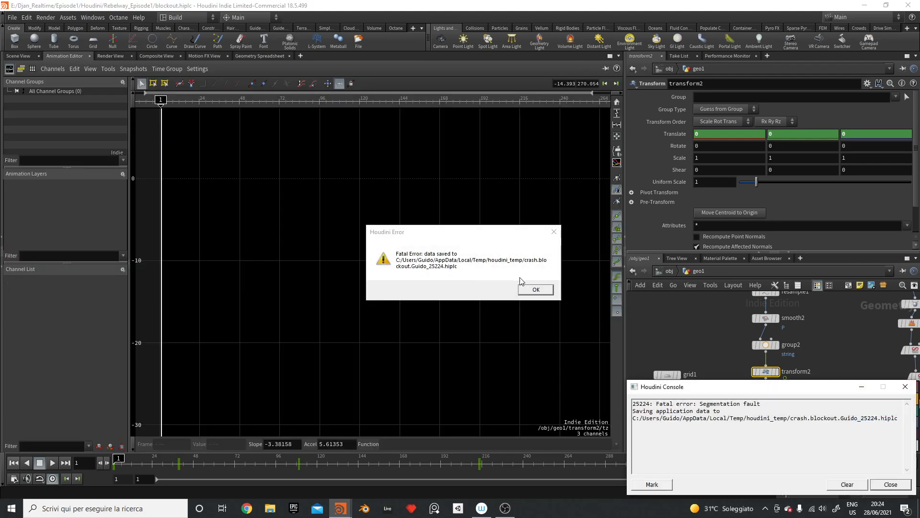